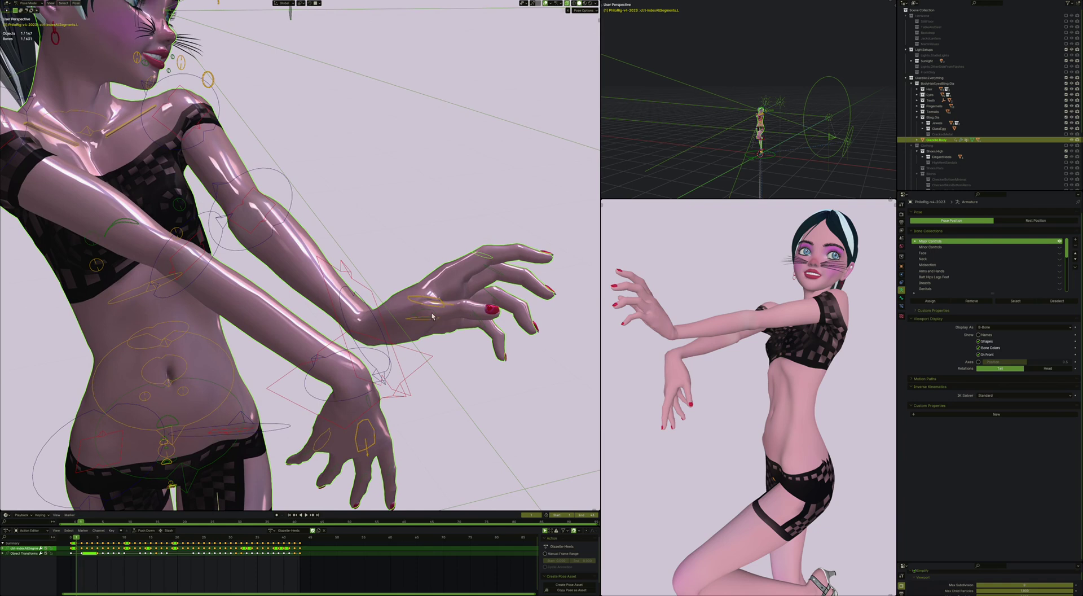
Step: Move the left thumb's all-segments control to adjust the bend of the thumb
middle_drag(431, 315, 410, 307)
key(g)
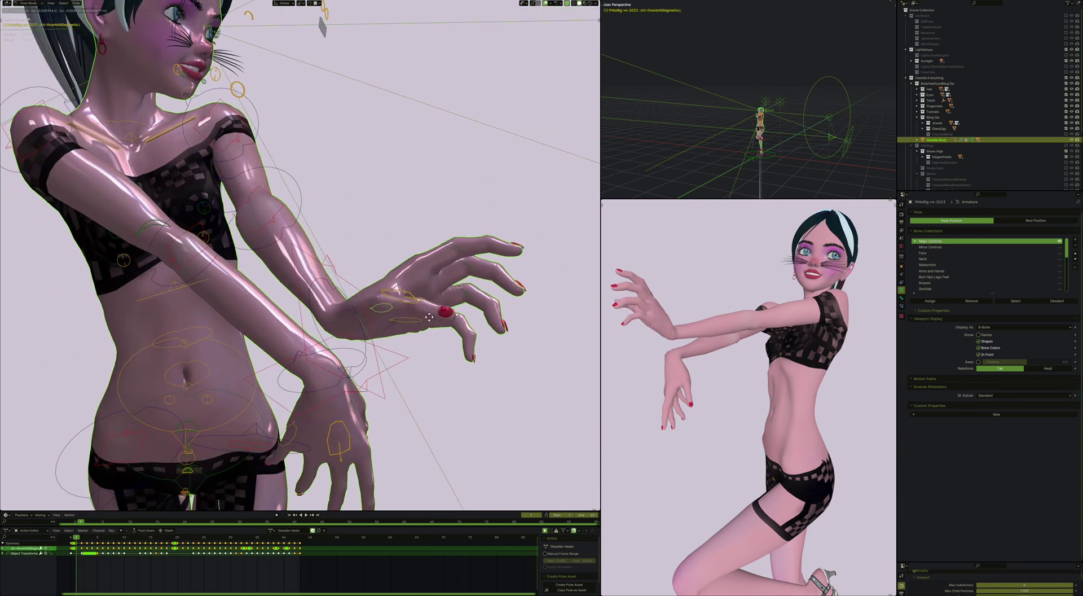
click(417, 321)
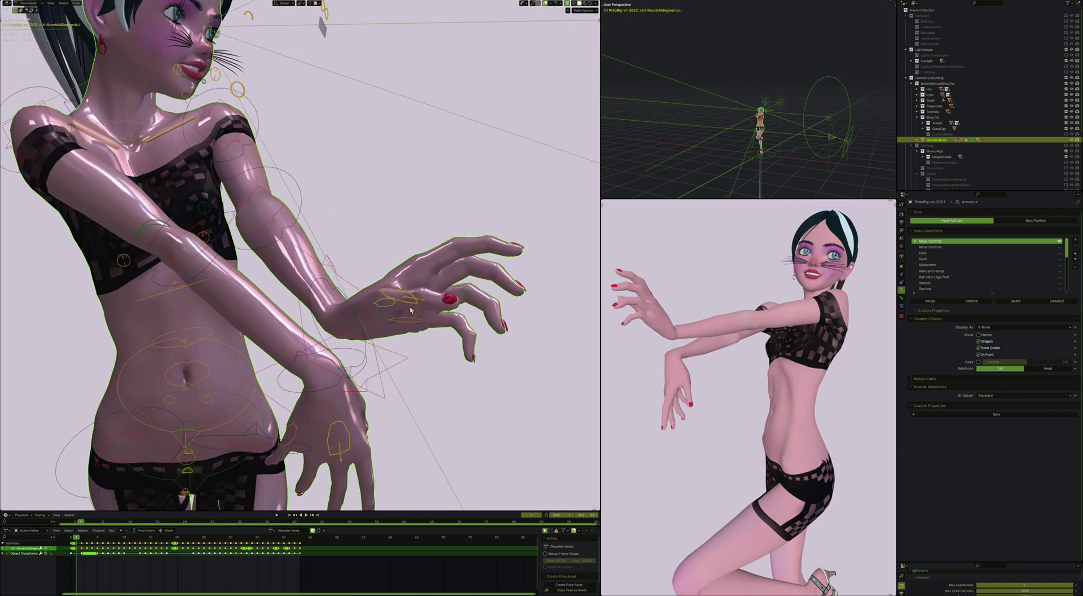
middle_drag(418, 320, 393, 339)
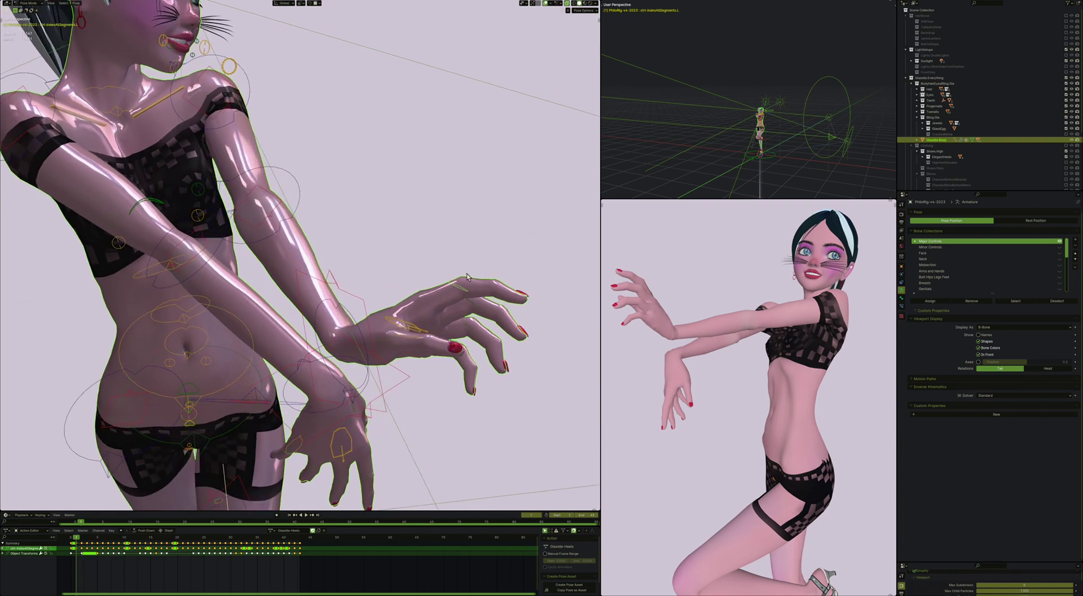
Step: Move the left index finger's all-segments control to adjust the finger's curl above the other fingers
middle_drag(468, 277, 460, 296)
key(g)
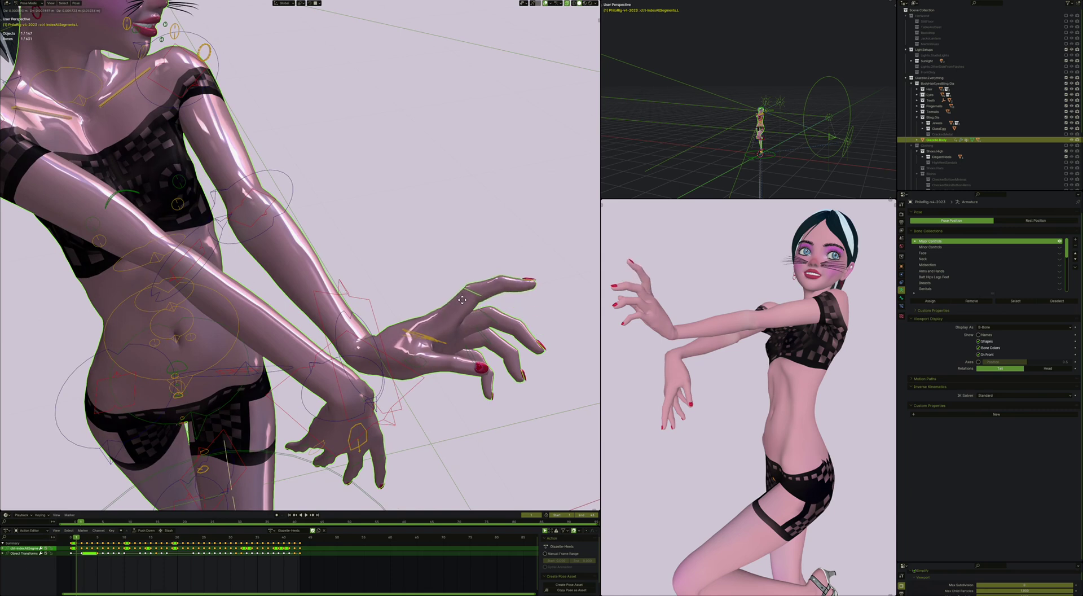
click(488, 304)
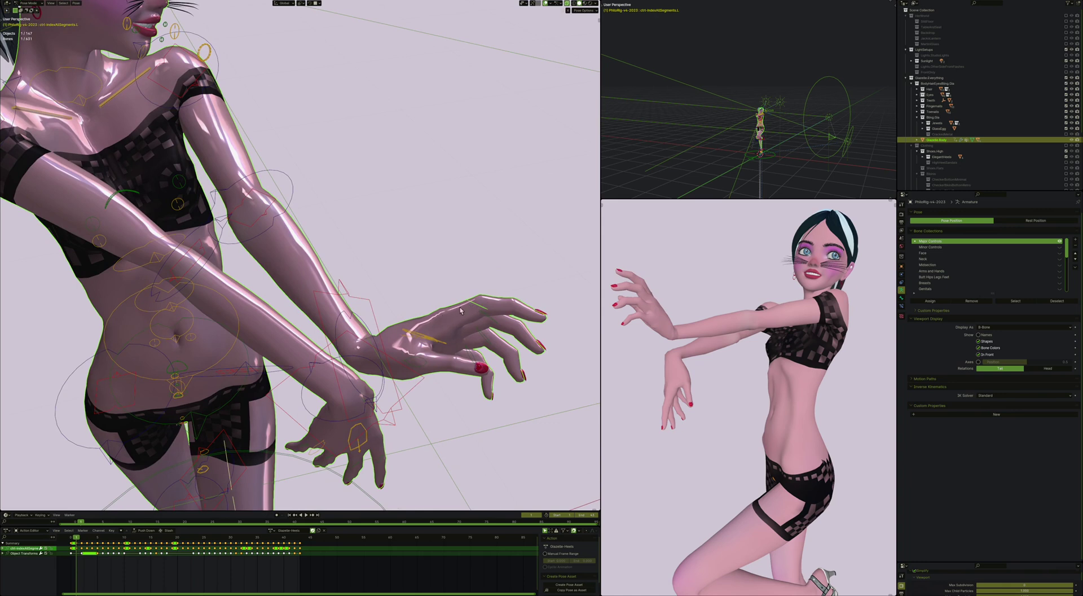
key(g)
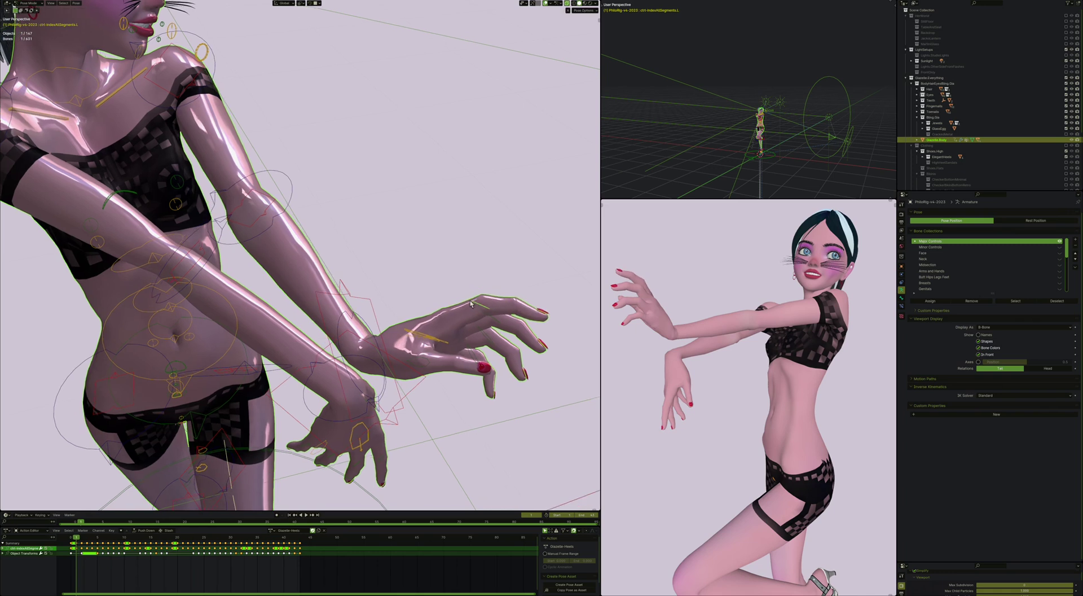
click(452, 306)
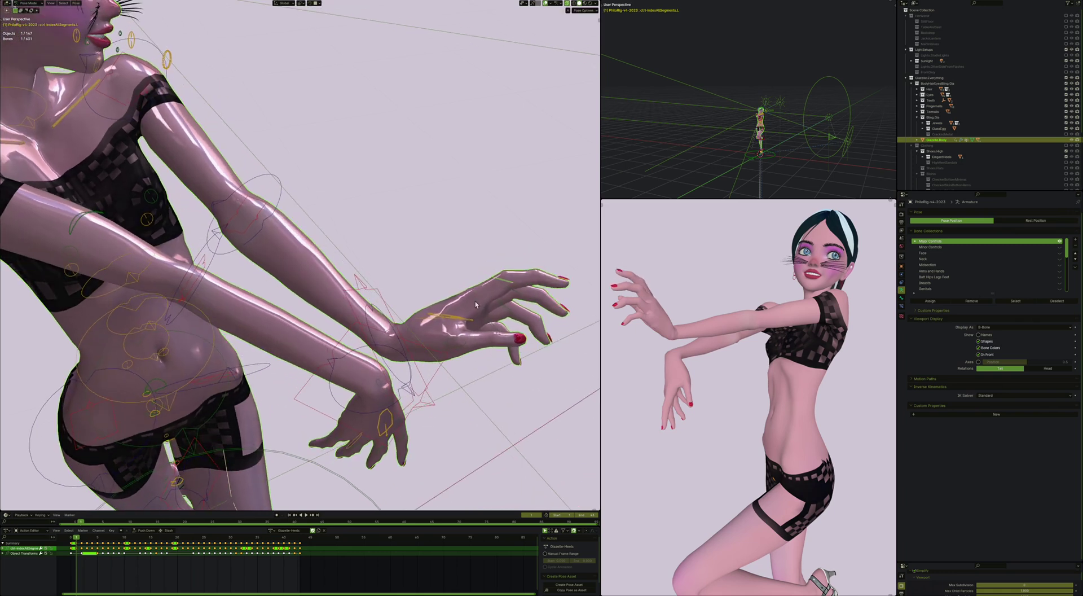
Step: Refine the left index finger's bend with its all-segments control, judging the pose from the opposite side of the hand
middle_drag(478, 306, 246, 235)
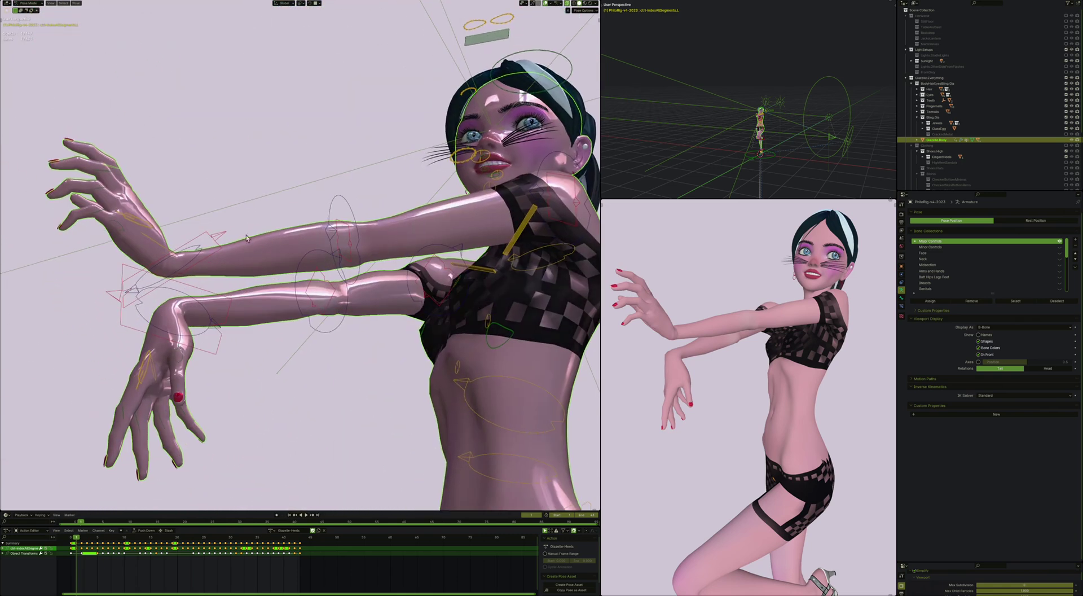
click(130, 200)
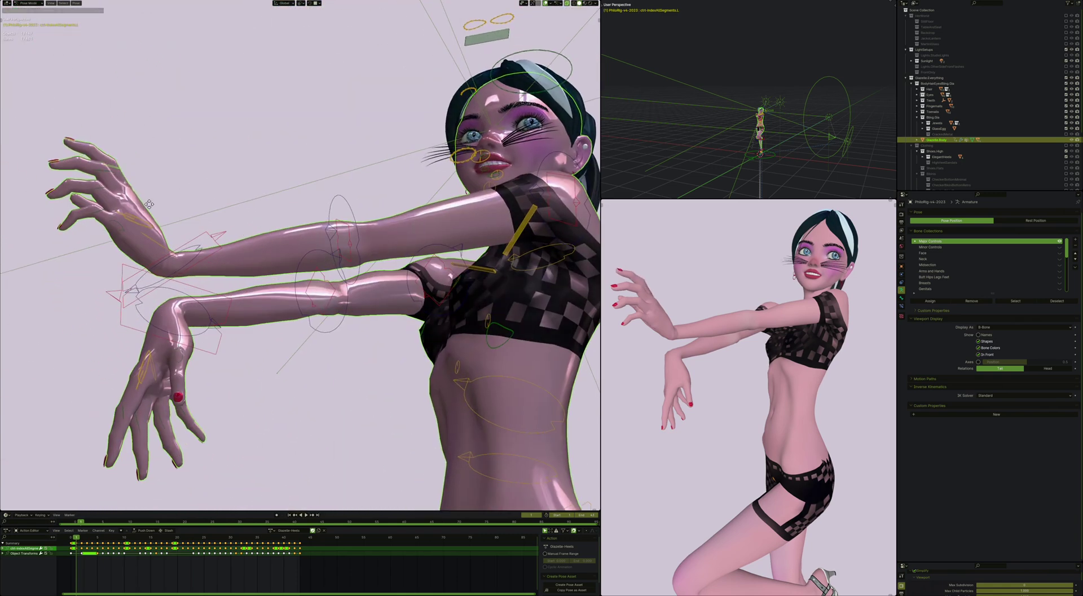
click(165, 195)
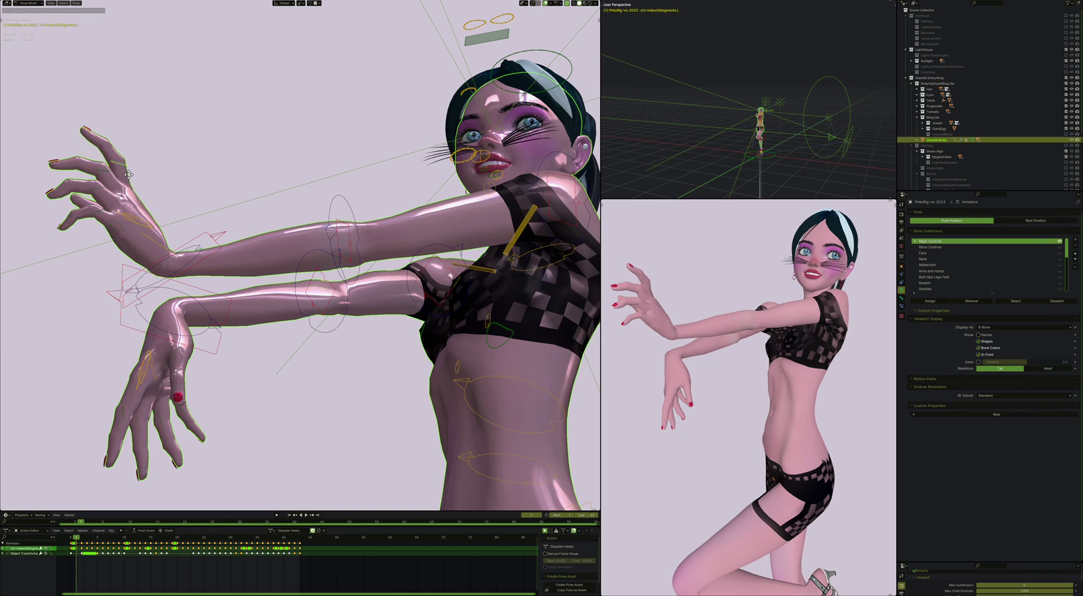
click(146, 220)
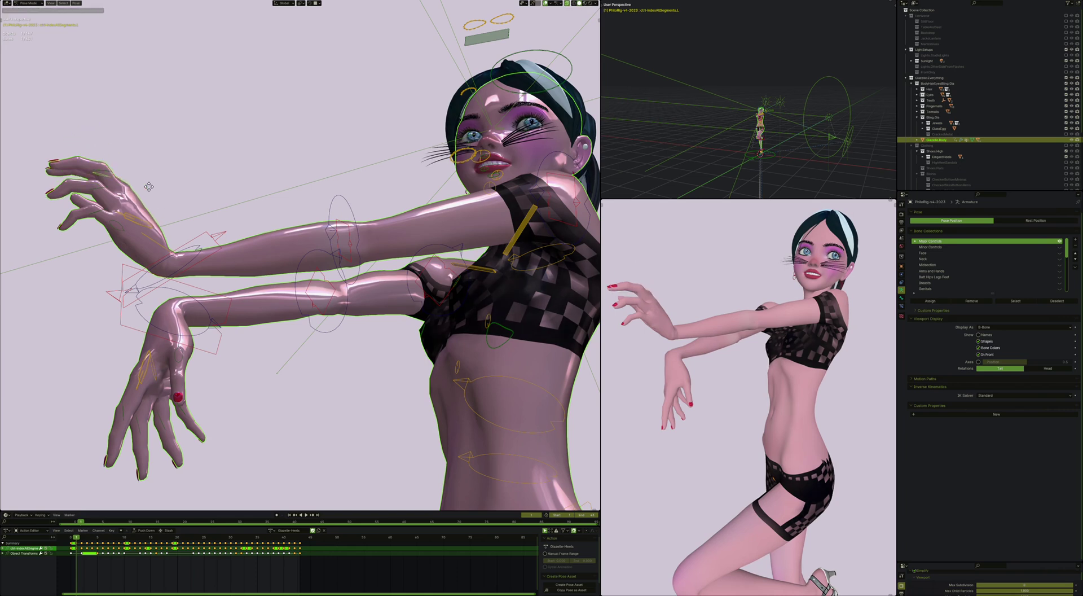
scroll(147, 206, up, 8)
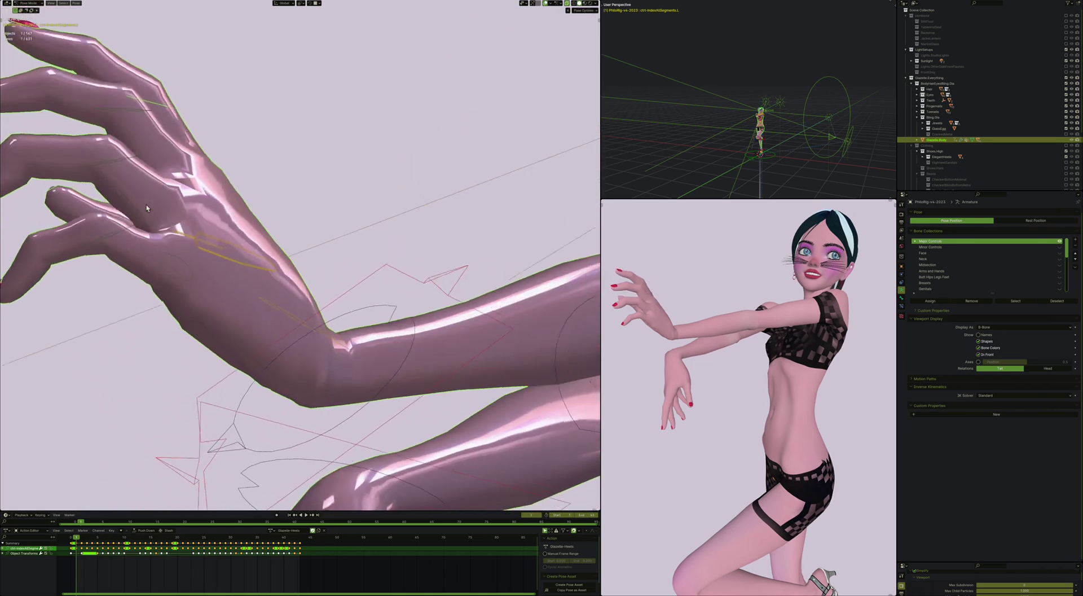
key(r)
right_click(272, 174)
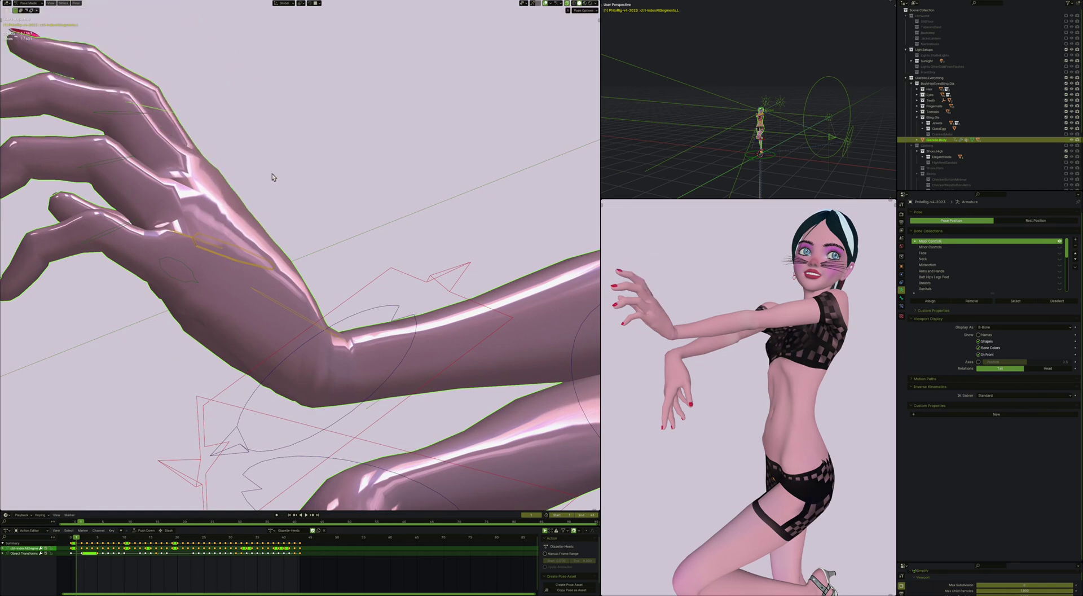
Step: Move the left little finger's all-segments control to adjust the finger's curl
click(122, 232)
middle_drag(122, 232, 139, 226)
key(g)
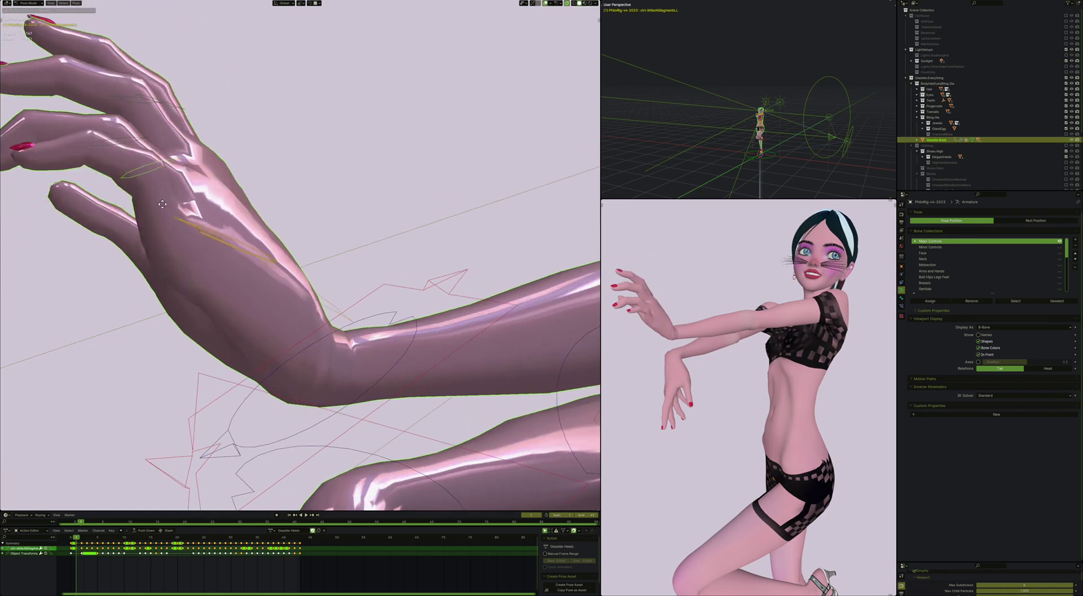
click(274, 274)
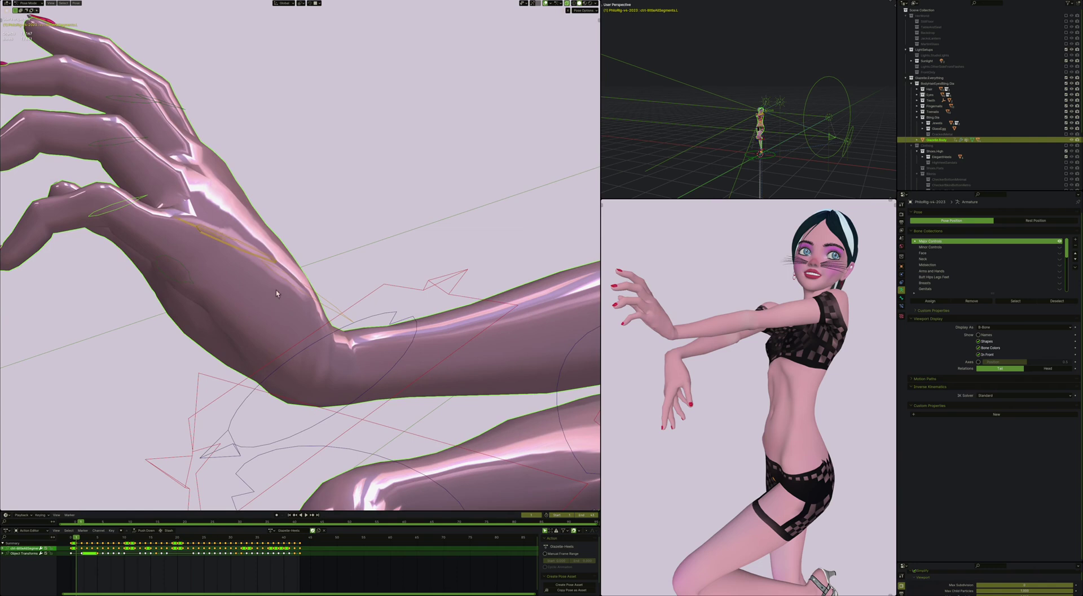
Step: Rotate the left ring finger's all-segments control to adjust the finger's bend
middle_drag(199, 213, 130, 144)
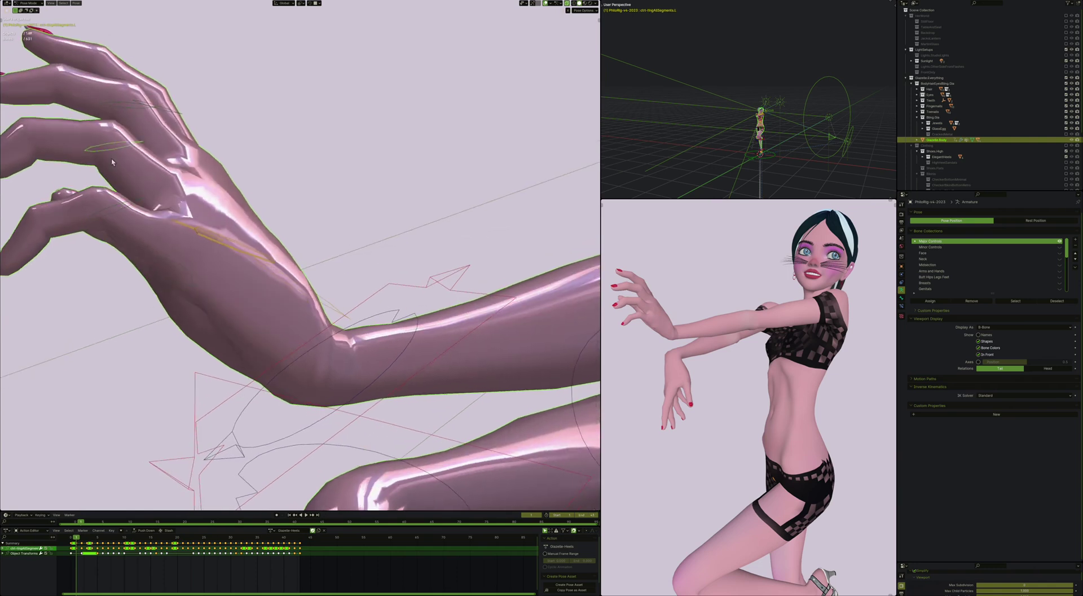
key(r)
click(136, 121)
Step: Move the left middle finger's all-segments control repeatedly to set its curl and spacing between the neighbouring fingers
key(g)
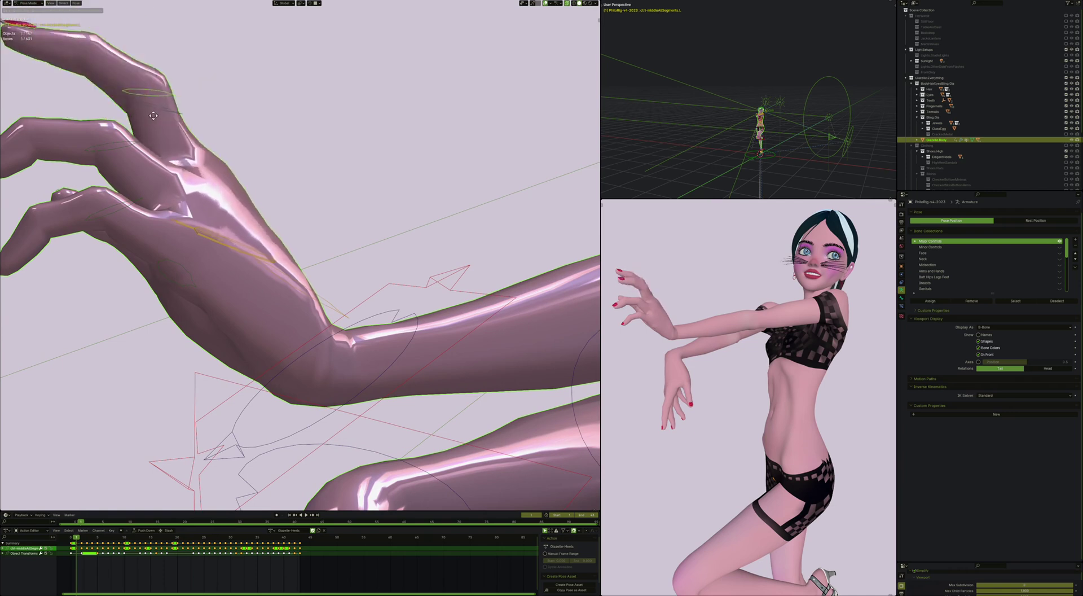
click(251, 148)
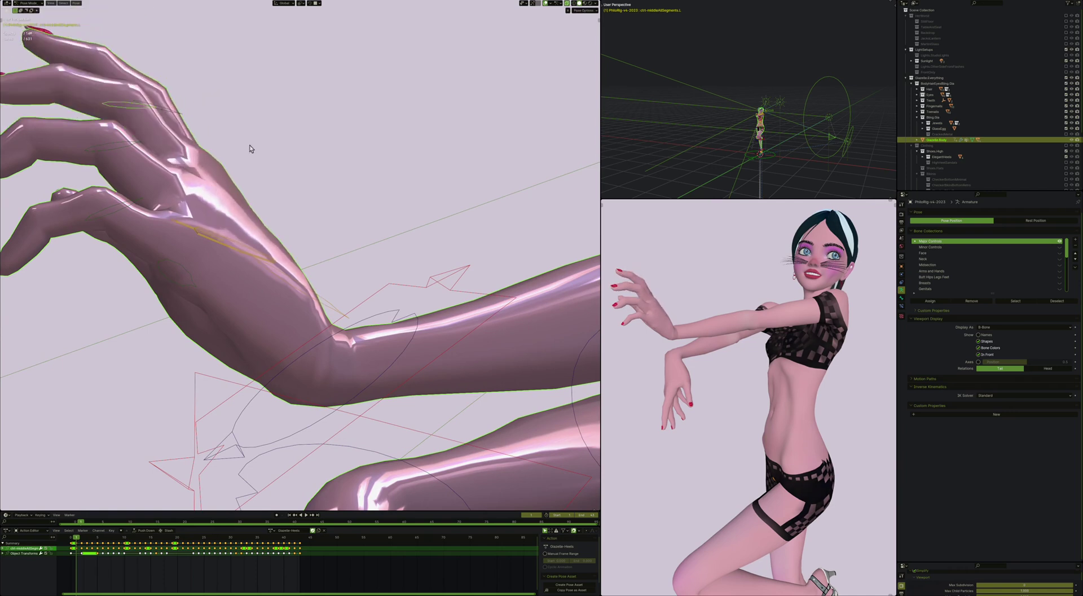
scroll(250, 149, down, 3)
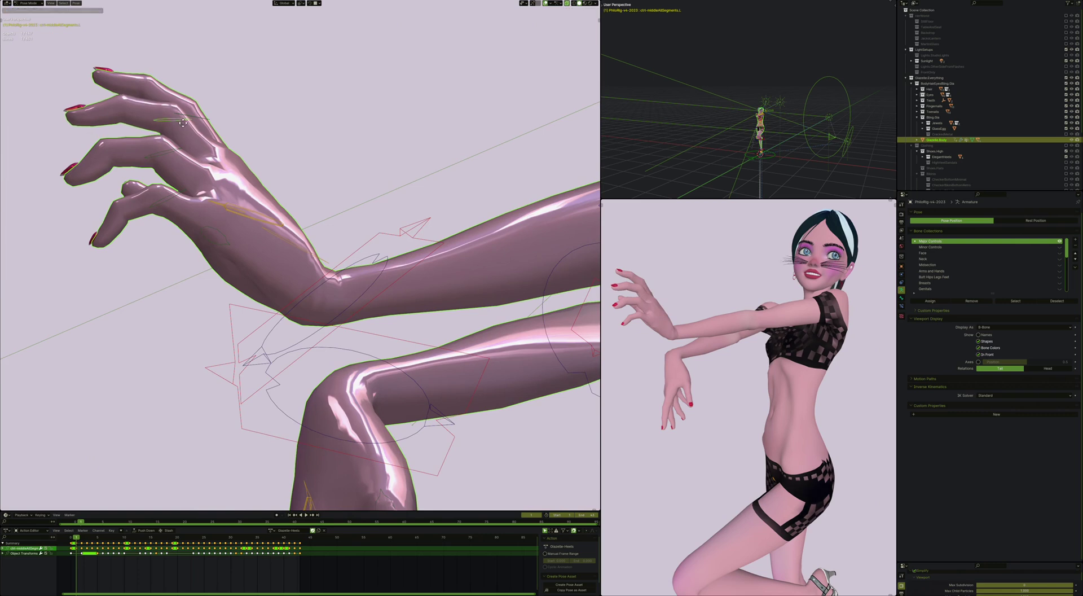
click(180, 124)
middle_drag(180, 124, 178, 142)
key(g)
click(174, 141)
key(g)
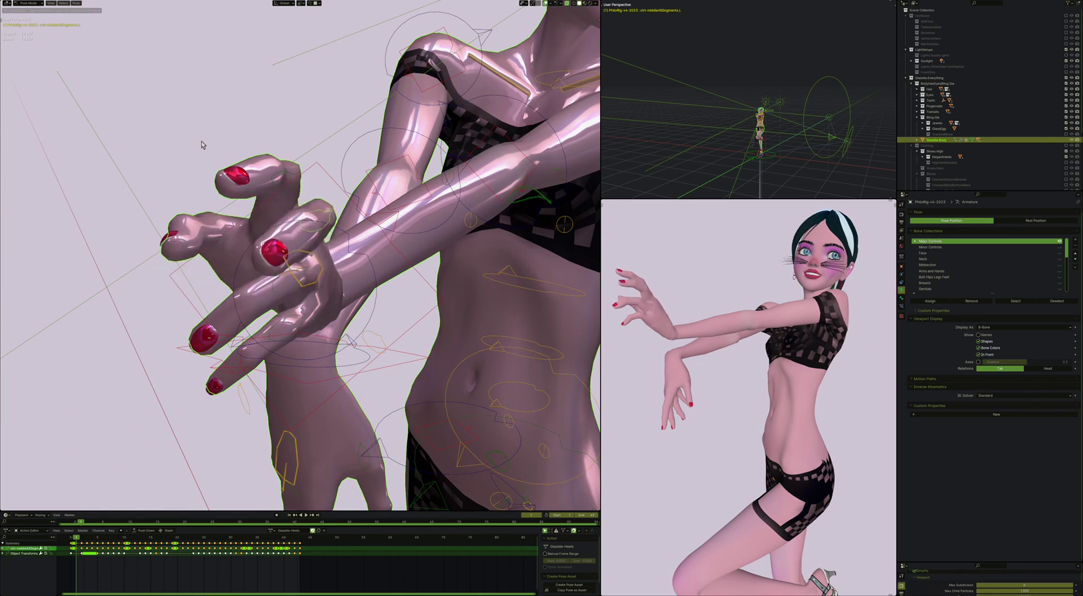
click(317, 257)
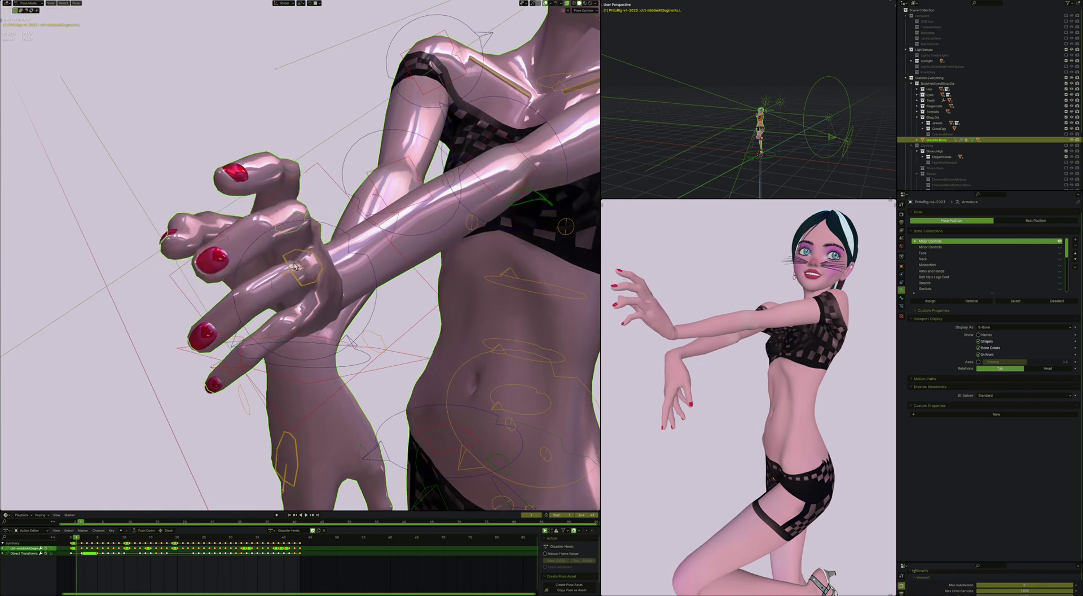
middle_drag(319, 257, 295, 267)
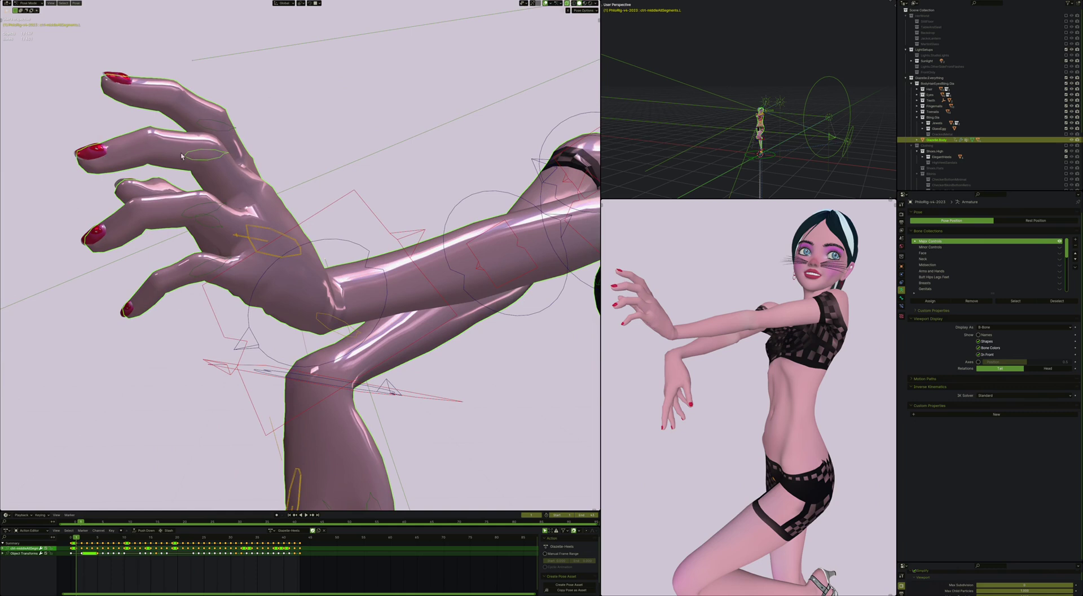
Step: Rotate the left middle finger's all-segments control to refine its direction, checking it from the front and side
middle_drag(215, 186, 322, 221)
key(r)
click(262, 208)
key(r)
click(233, 159)
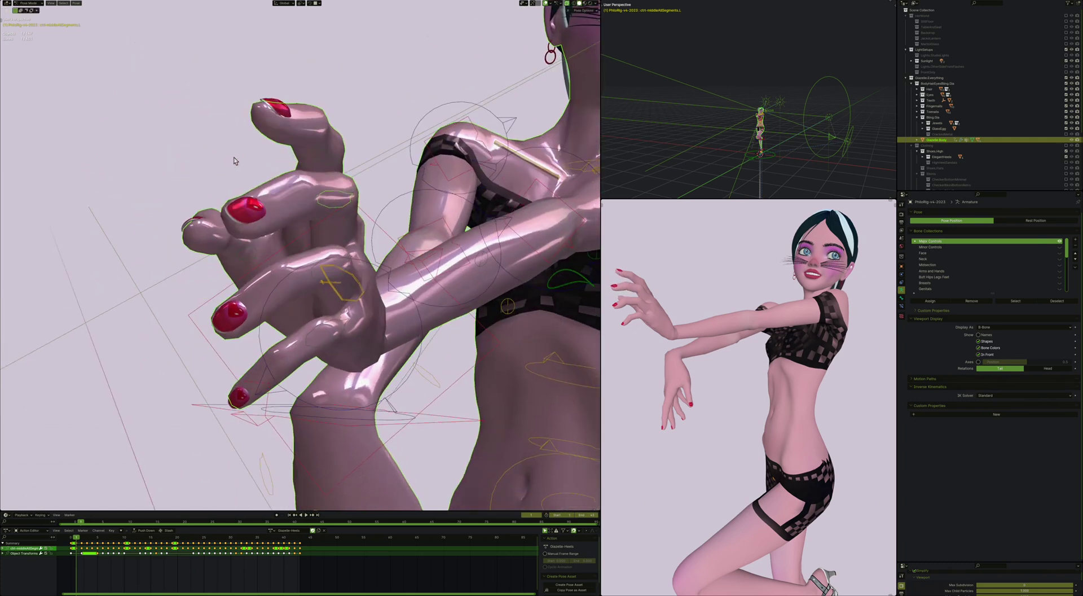
middle_drag(233, 159, 253, 150)
scroll(234, 161, down, 1)
key(r)
click(238, 136)
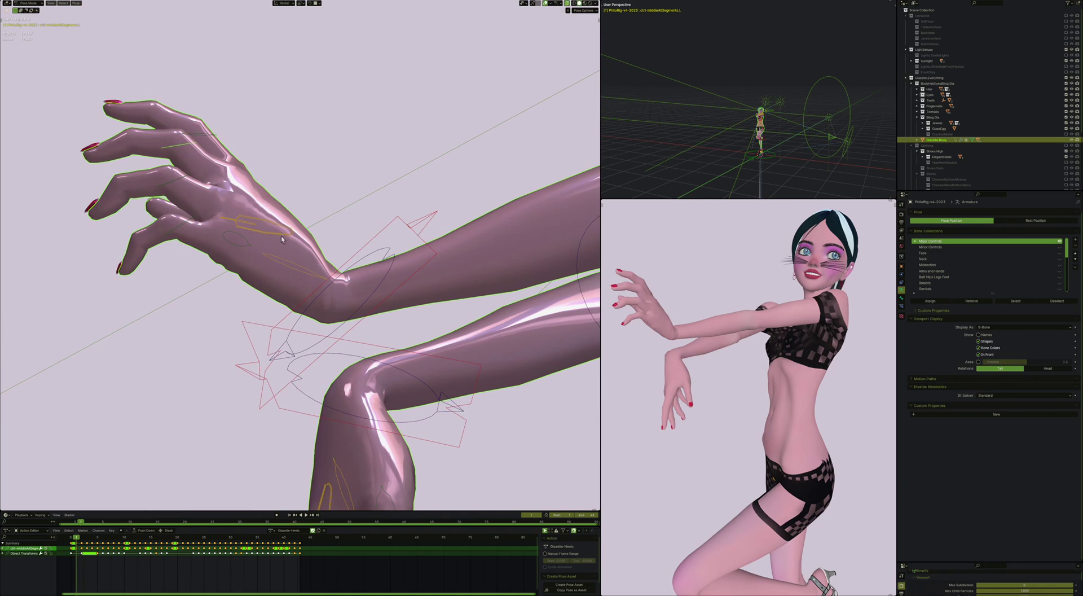
Step: Undo the last change to the left all-fingers control and rotate the control to rework the shared curl of the four fingers
middle_drag(271, 230, 270, 229)
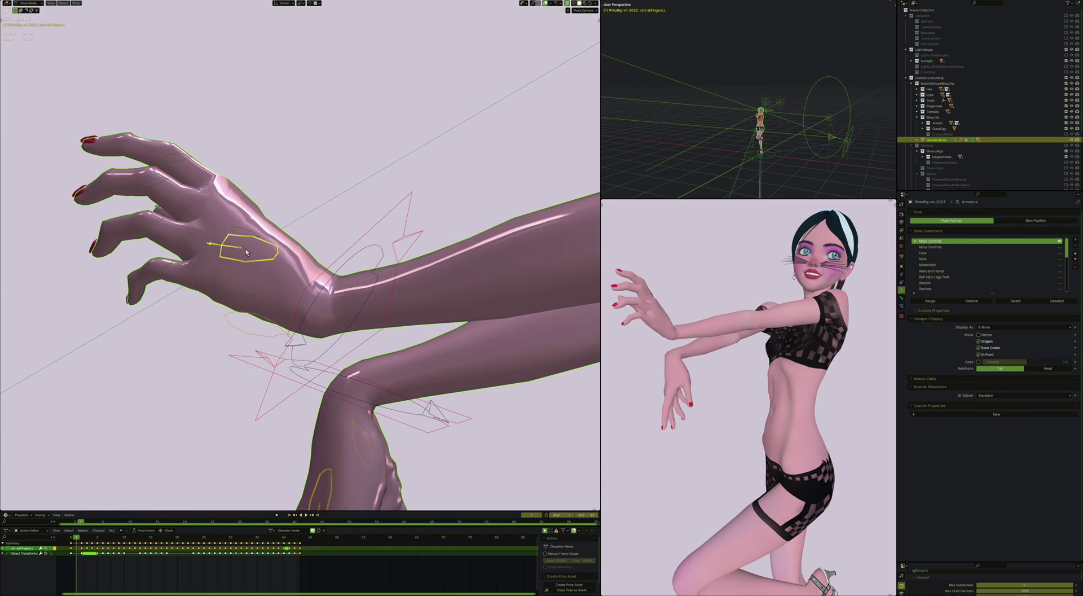
key(ctrl+z)
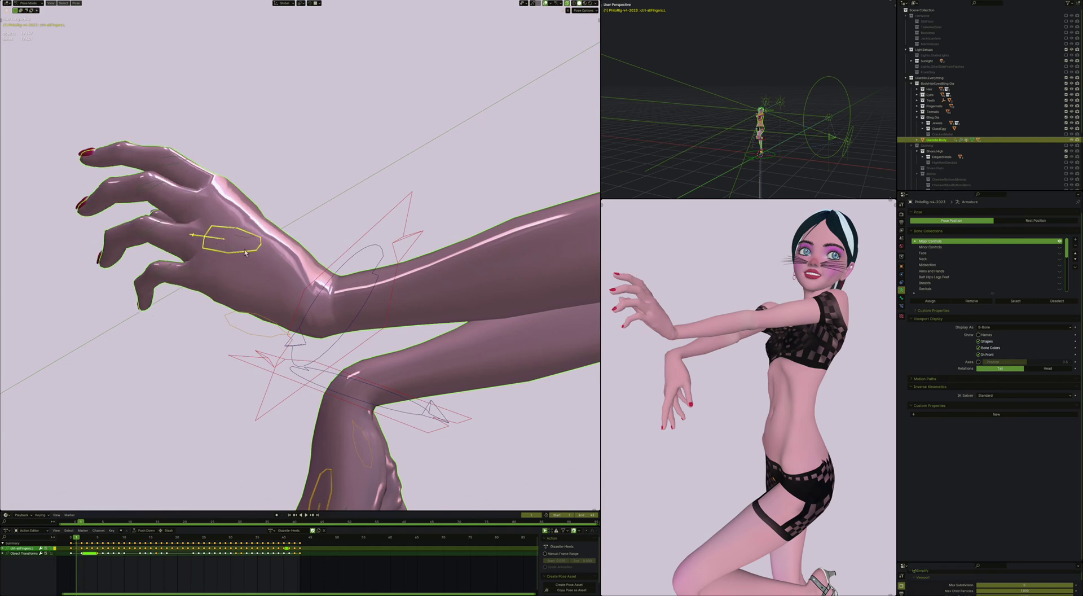
middle_drag(246, 252, 284, 232)
key(r)
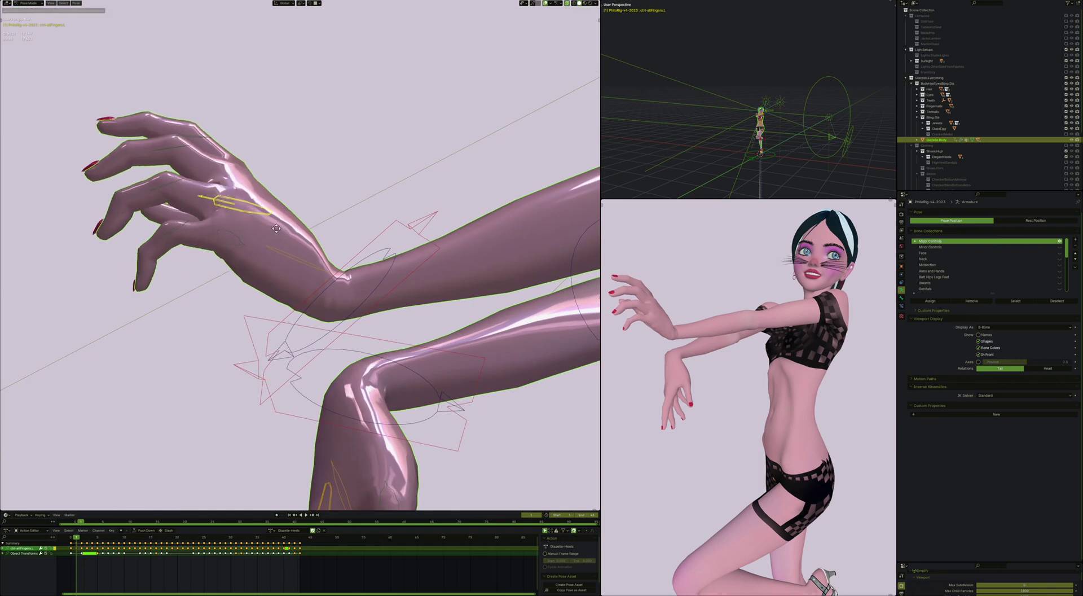
click(285, 236)
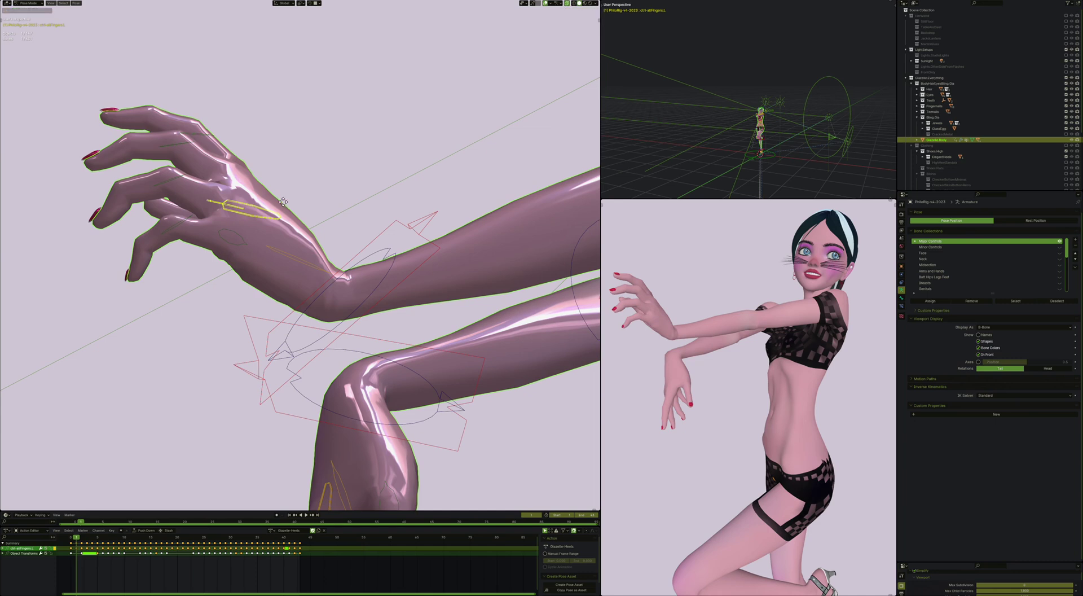
mouse_move(244, 194)
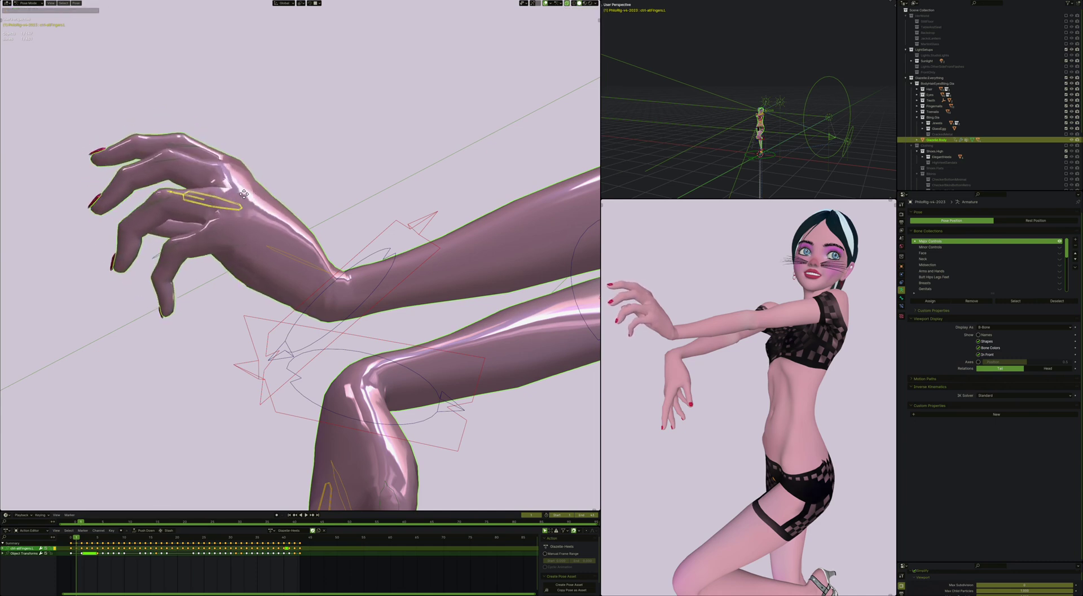
click(184, 180)
key(r)
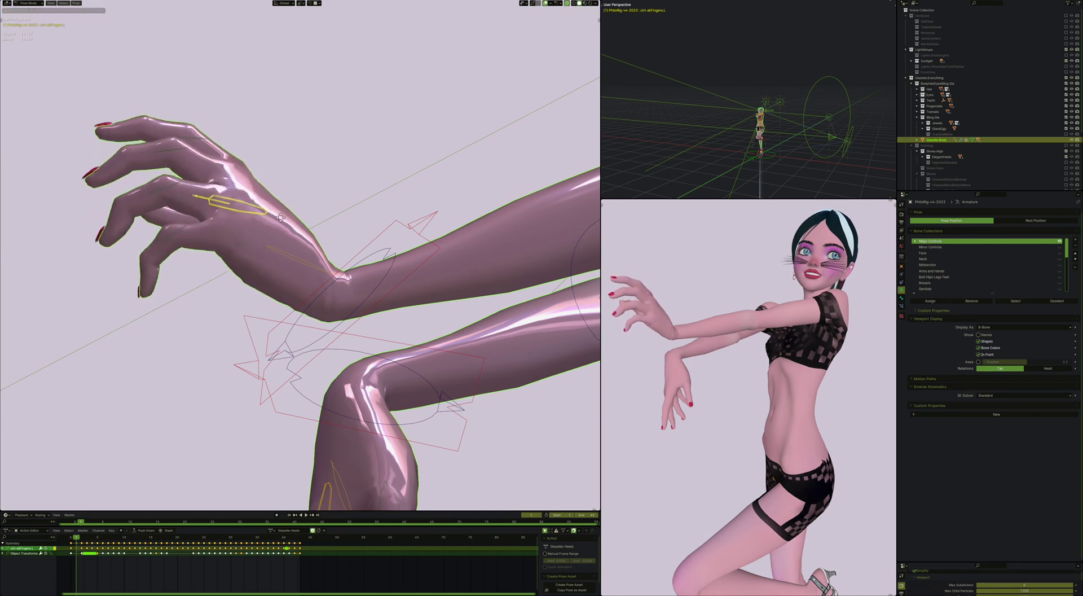
right_click(249, 214)
Step: Move the left all-fingers control to shift the shared curl of the four fingers, checking the hand from the front and side
middle_drag(249, 214, 288, 243)
key(g)
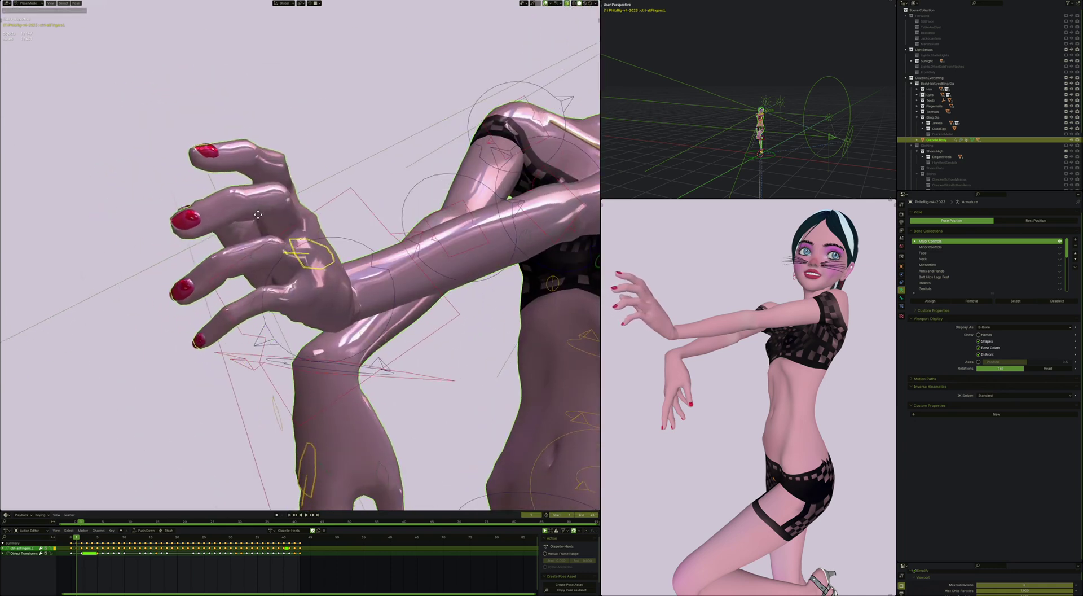
click(242, 214)
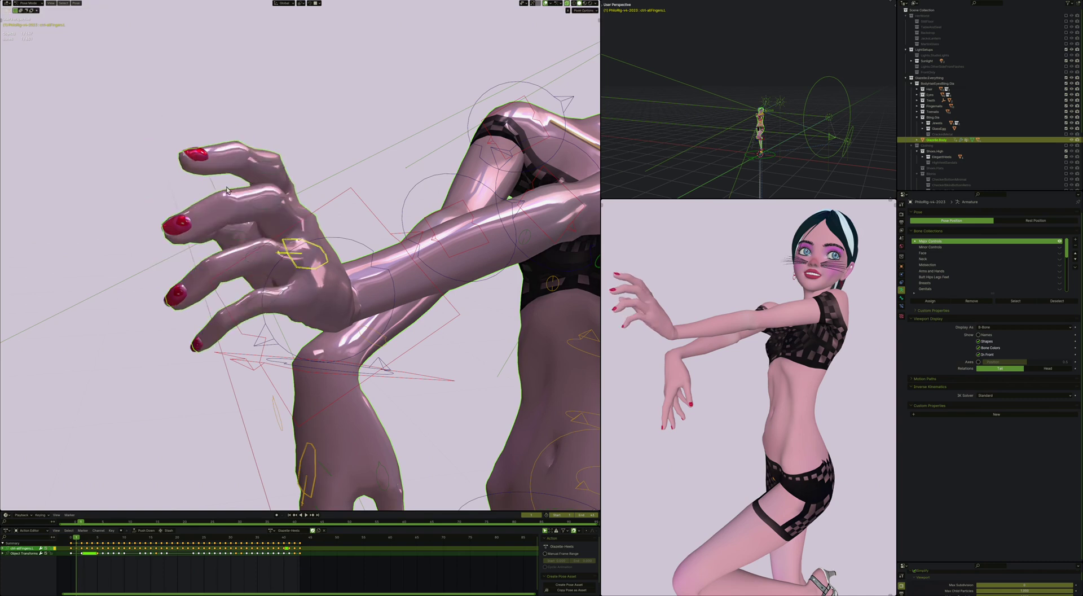
middle_drag(242, 213, 262, 216)
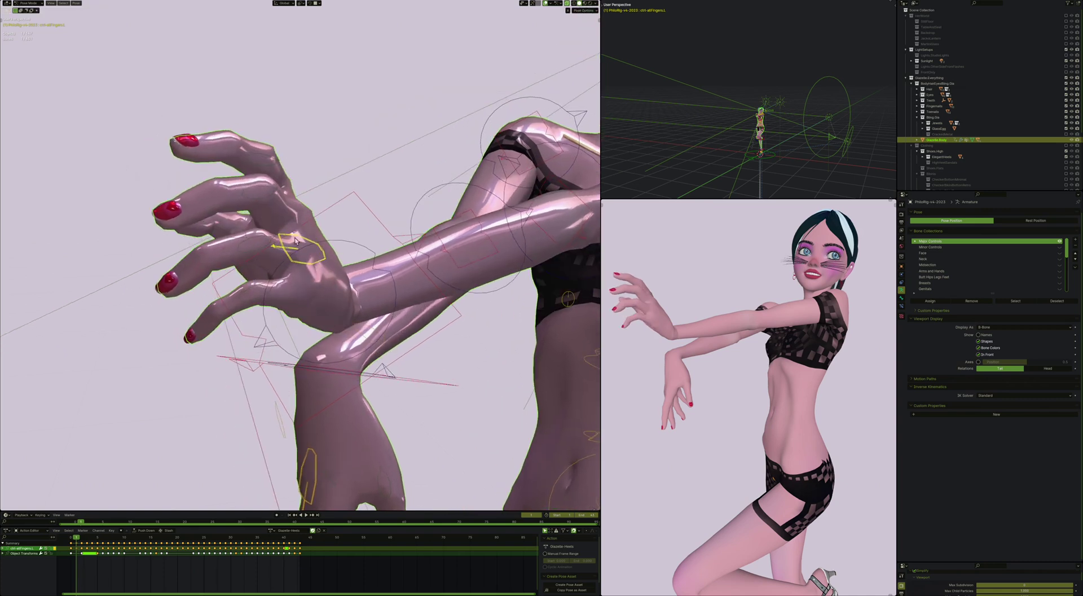
middle_drag(267, 167, 294, 230)
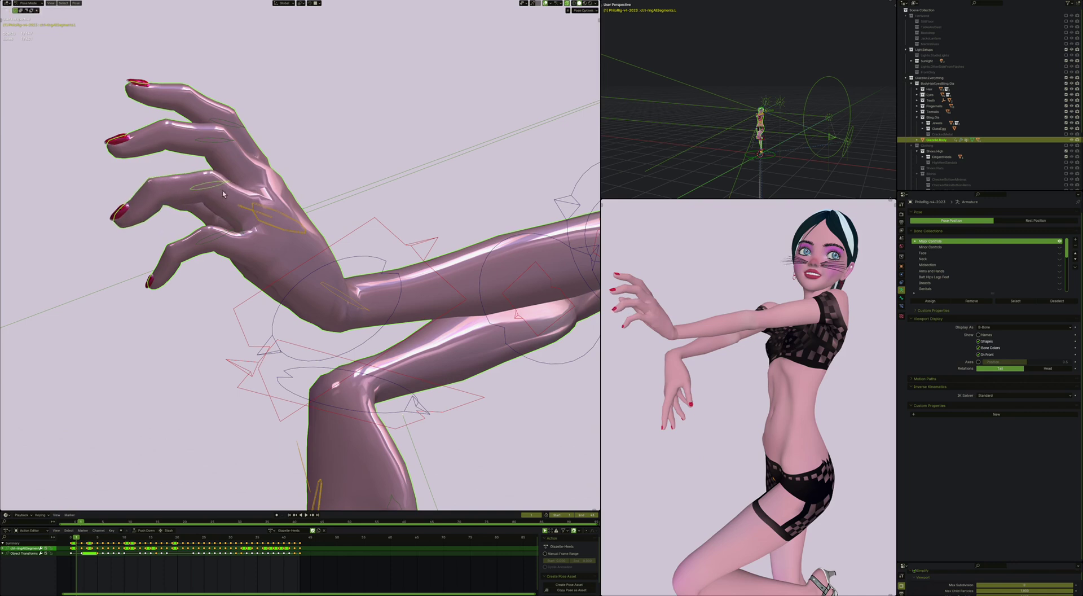
key(g)
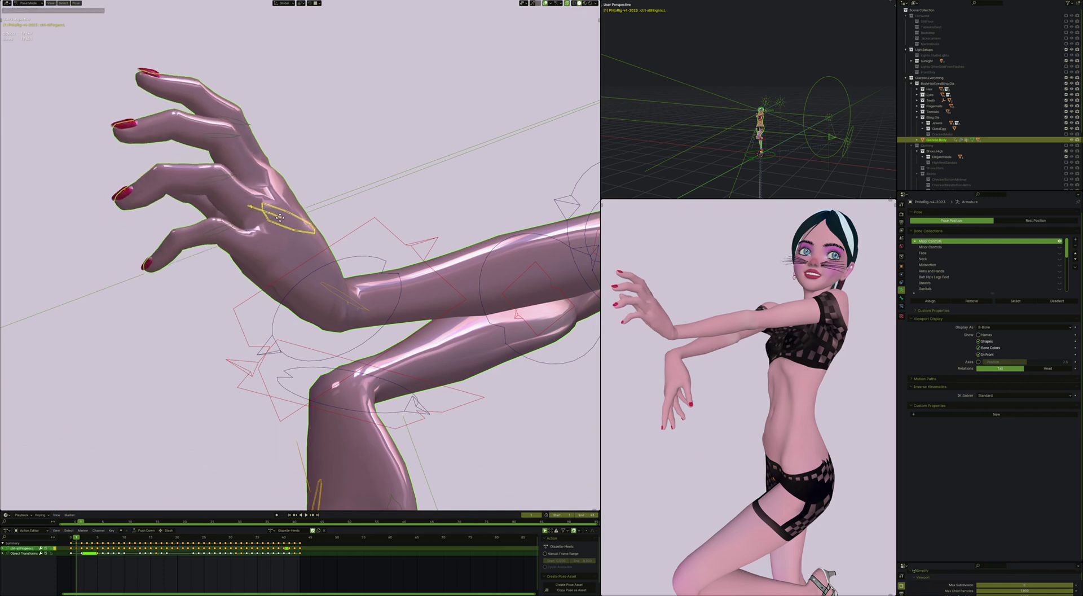
Step: Trackball-rotate the left all-fingers control and move it along its local Y axis to rework the finger curl
key(r)
key(r)
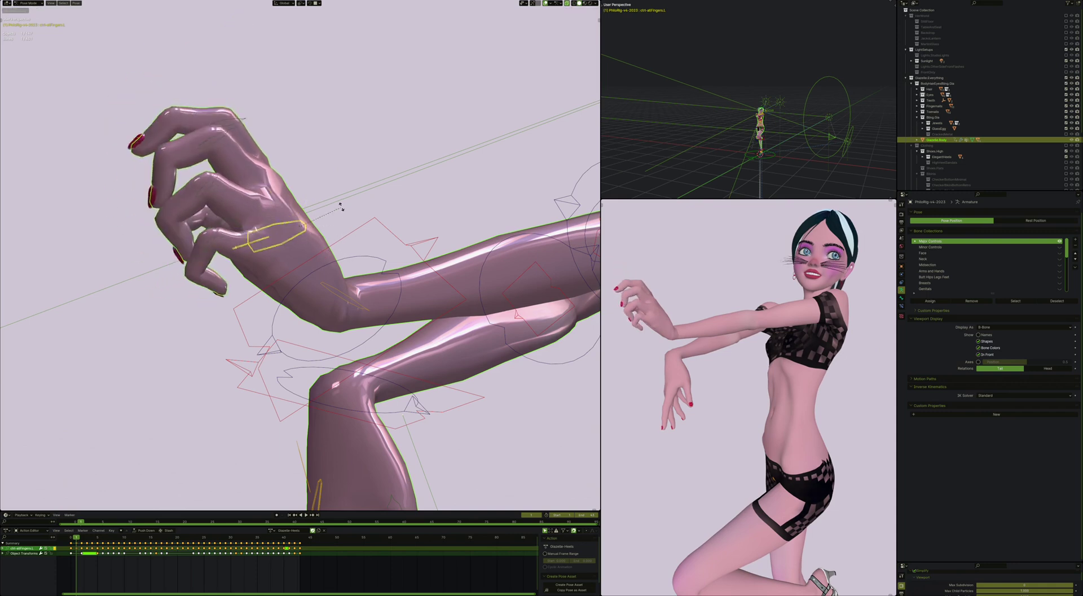
click(321, 258)
key(g)
key(y)
key(y)
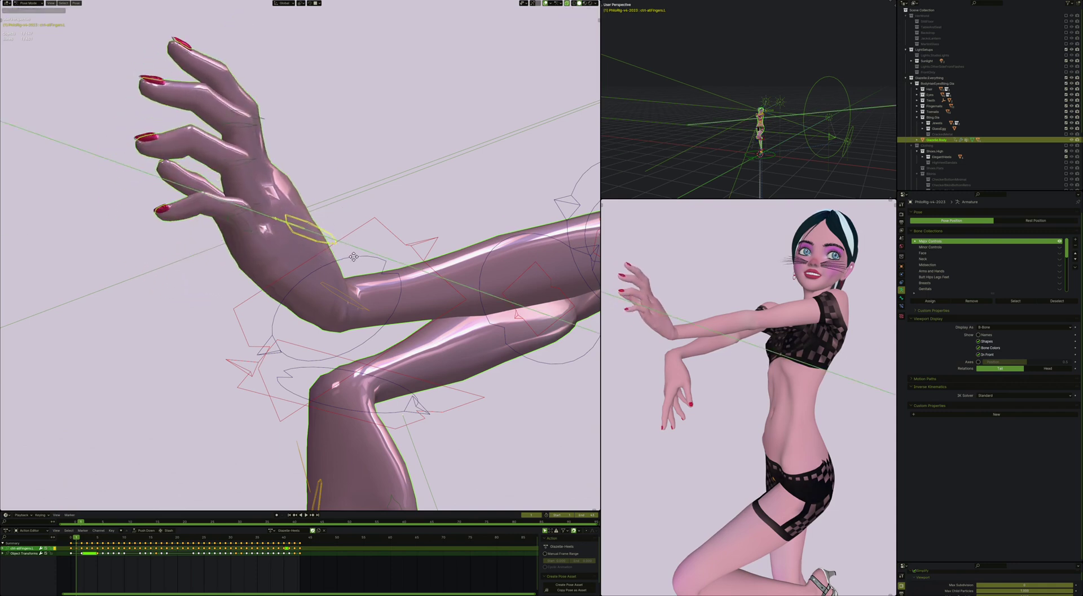
click(342, 258)
Step: Rotate the left all-fingers control about its local X axis and move it freely to straighten the fingers into an open hand
key(r)
key(x)
key(x)
click(330, 267)
middle_drag(331, 266, 415, 279)
key(g)
click(424, 278)
Step: Scale the left all-fingers control on the open hand
scroll(424, 280, down, 2)
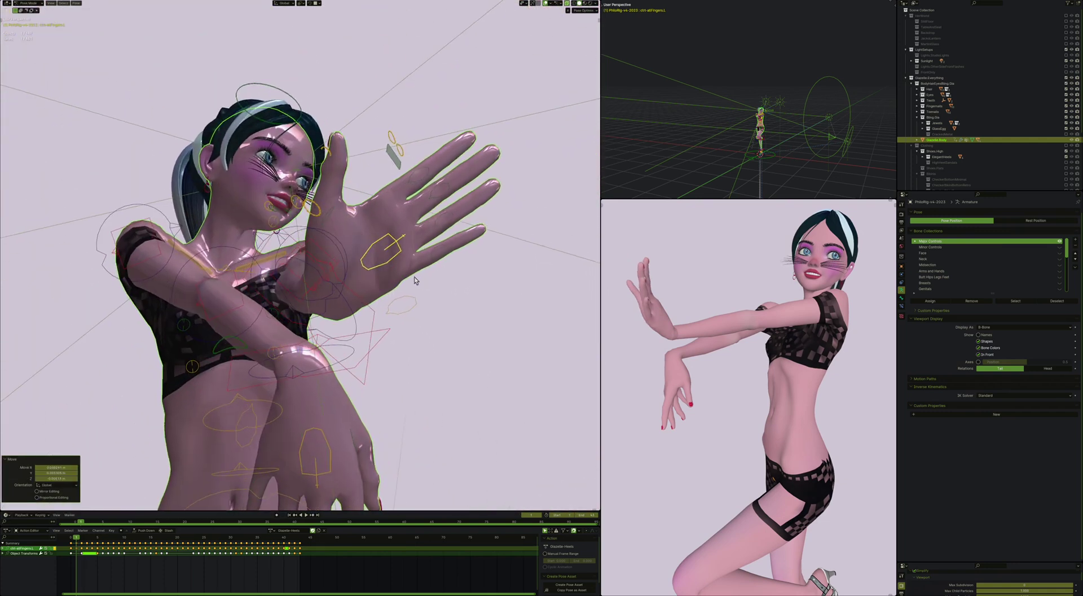
key(s)
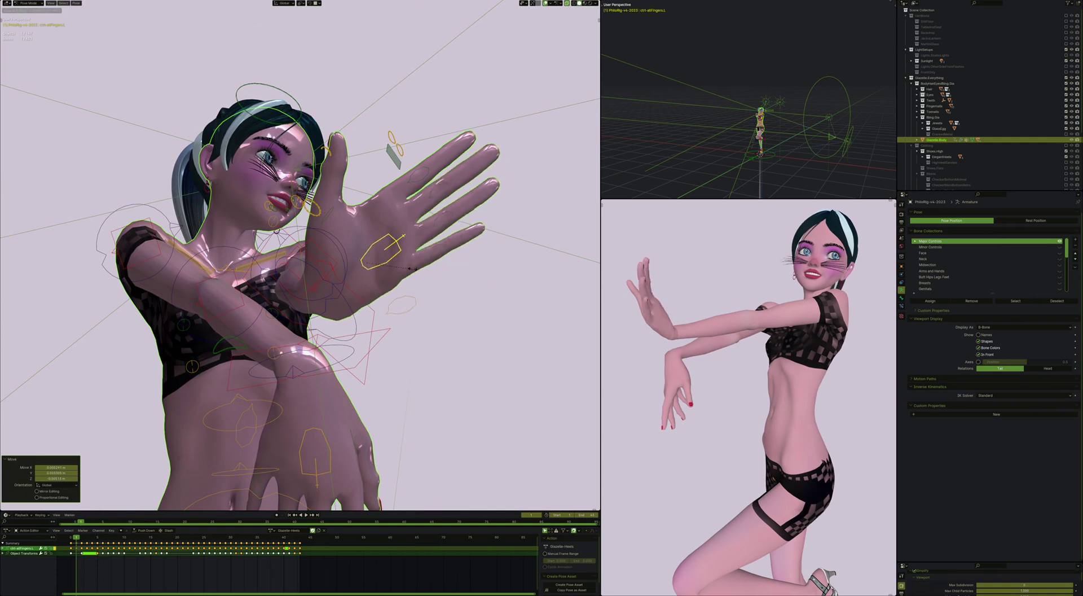
click(411, 300)
Step: Select the left all-metacarpals control and rotate it to adjust how the palm folds
click(412, 299)
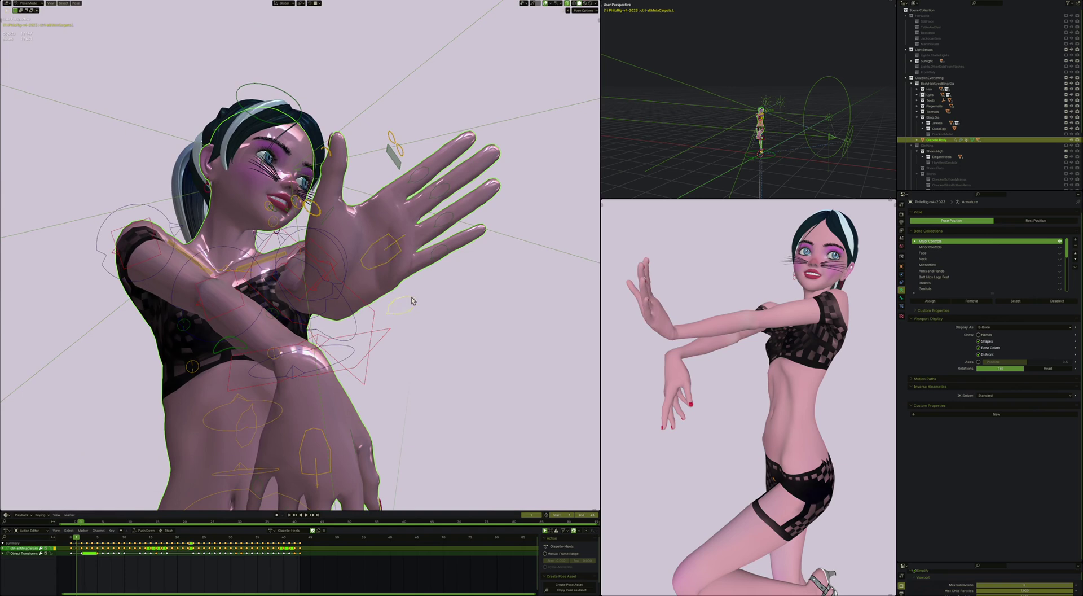
middle_drag(411, 299, 299, 323)
key(r)
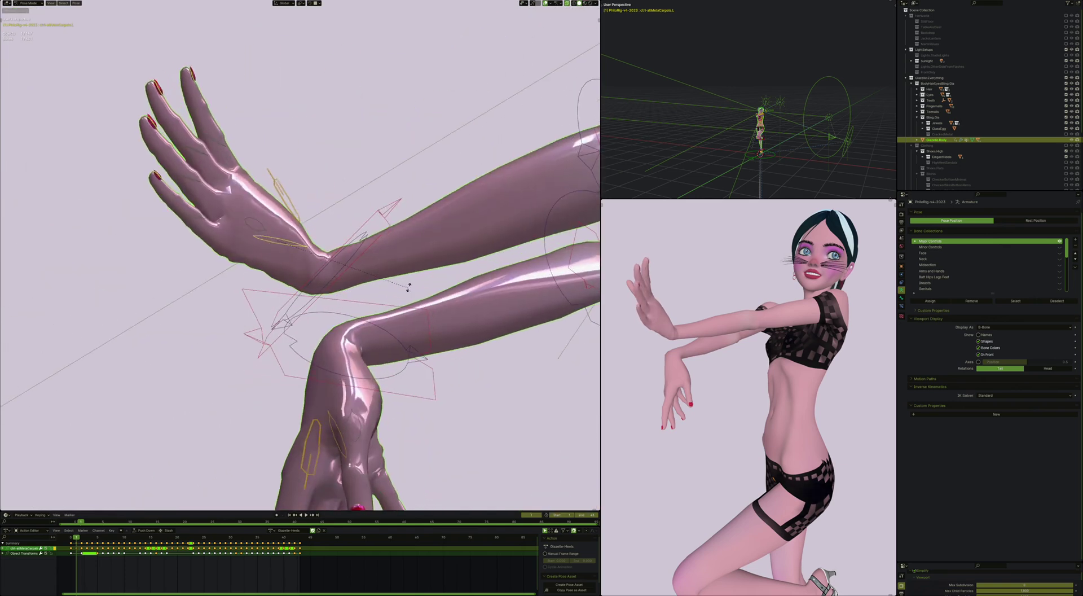
click(375, 335)
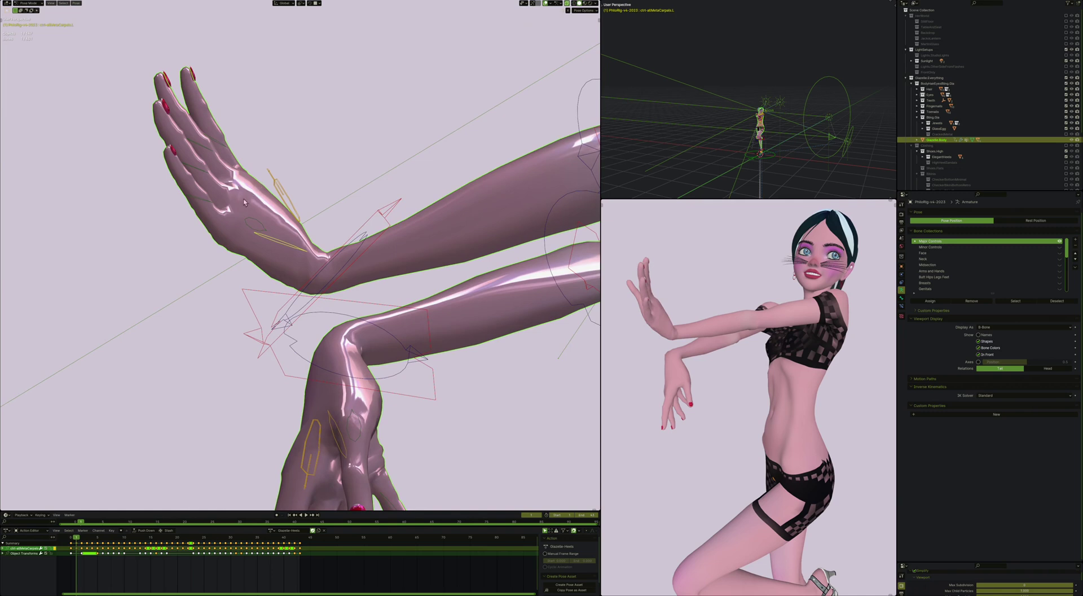
key(r)
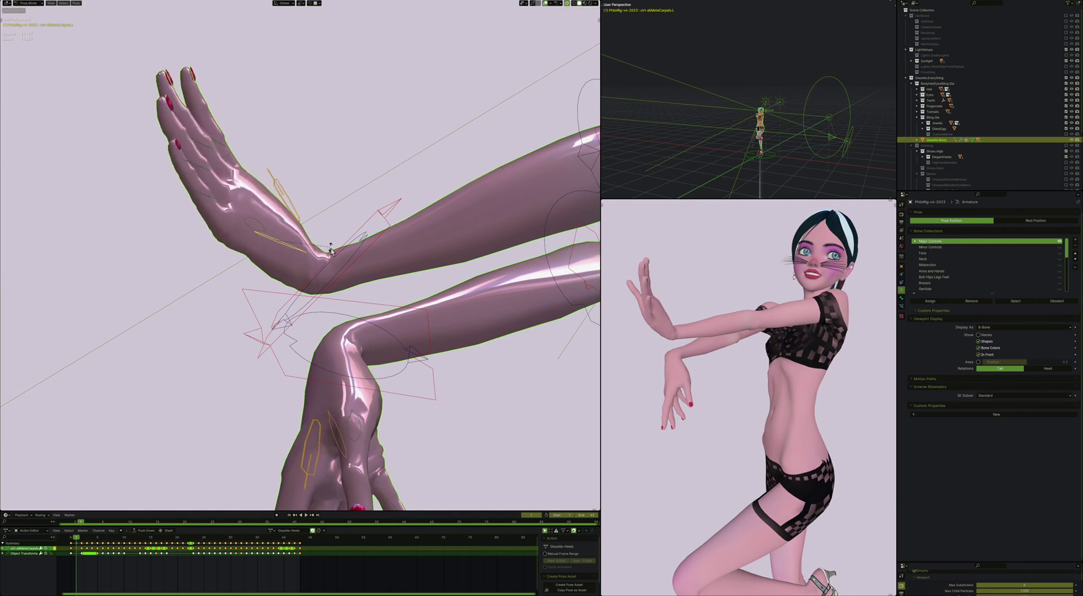
right_click(332, 252)
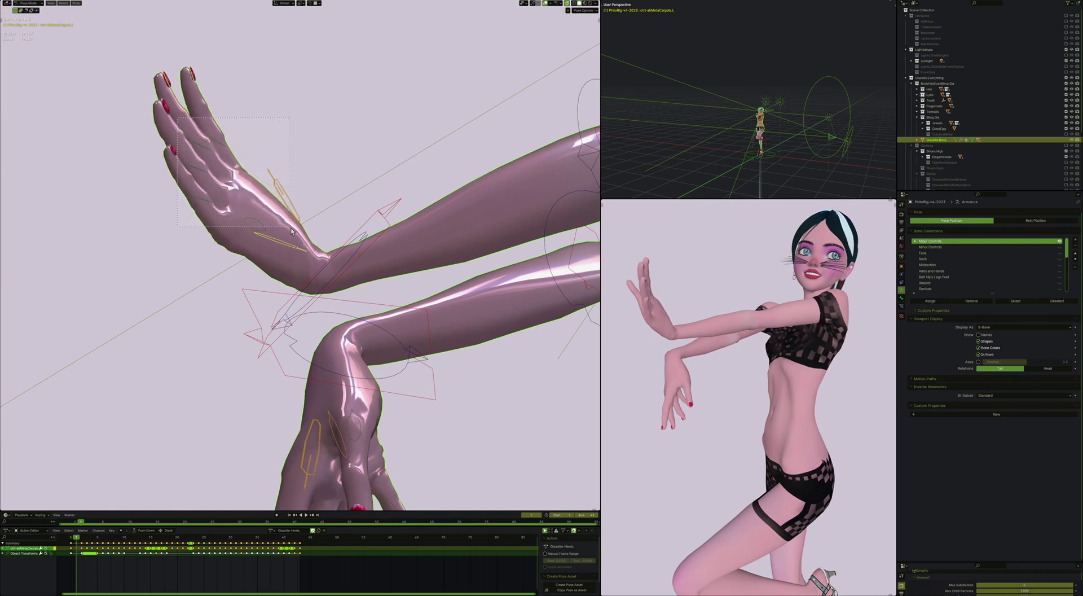
Step: Select the left all-fingers control and rotate it to curl the extended fingers forward
drag(291, 230, 294, 234)
key(r)
click(310, 228)
middle_drag(311, 228, 321, 276)
Step: Rotate the left all-metacarpals control from several views, including a trackball rotation, to cup the palm and reshape the finger fan
click(338, 278)
key(r)
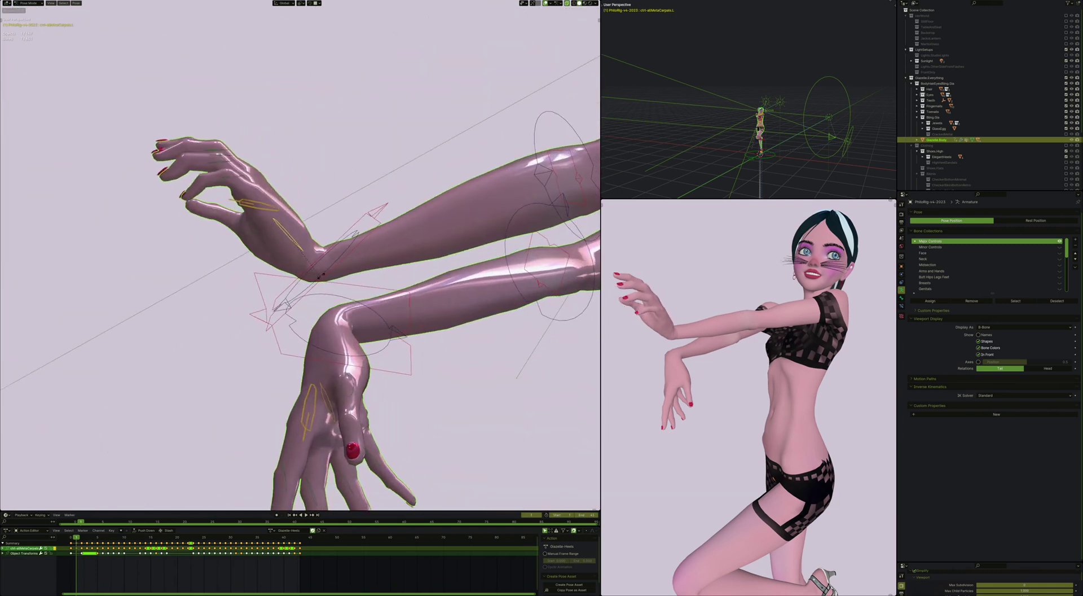
click(329, 270)
middle_drag(329, 270, 350, 270)
key(r)
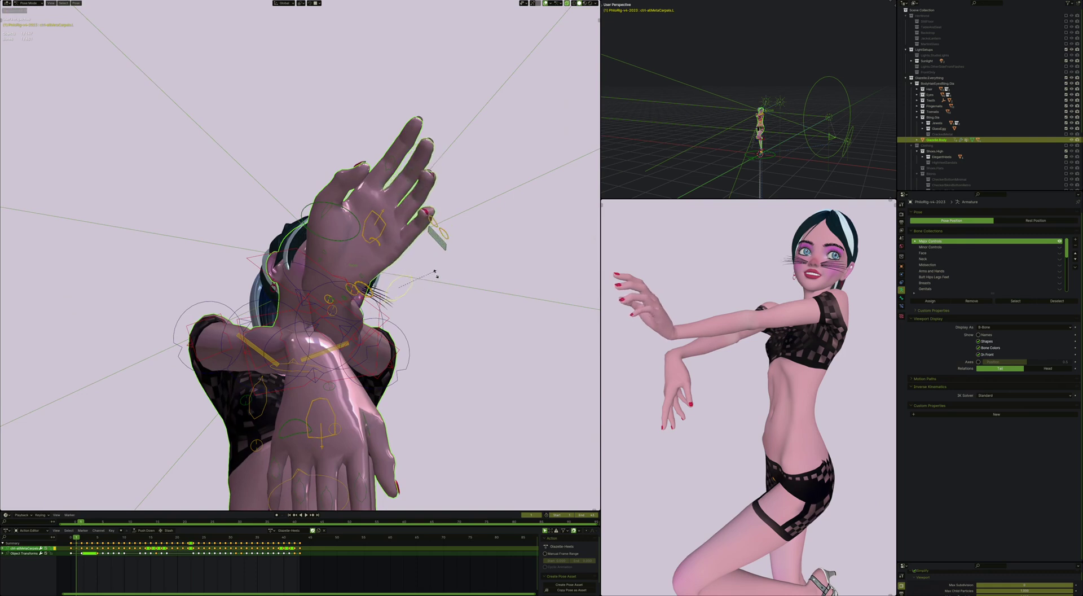
click(439, 273)
middle_drag(438, 273, 439, 273)
key(r)
key(r)
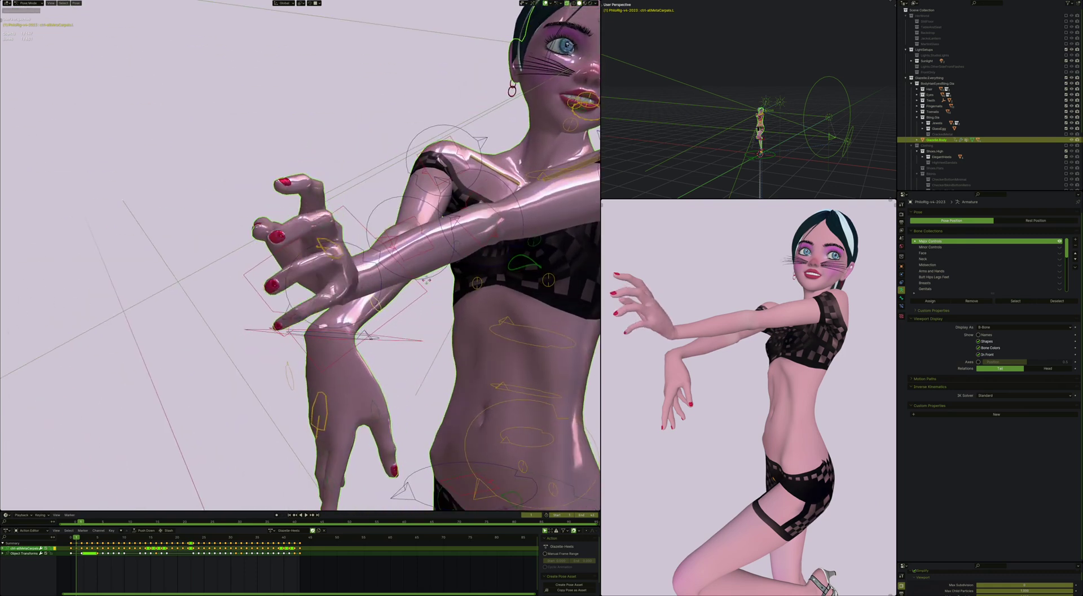
click(426, 276)
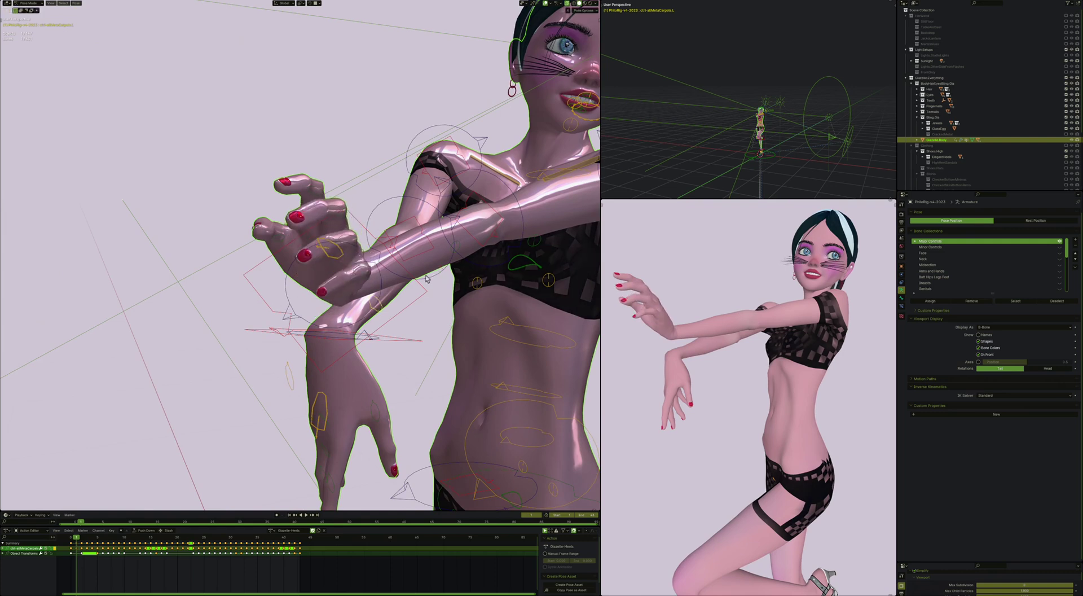
Step: Rotate the left hand's IK control to bend the wrist and raise the hand
middle_drag(426, 277, 362, 296)
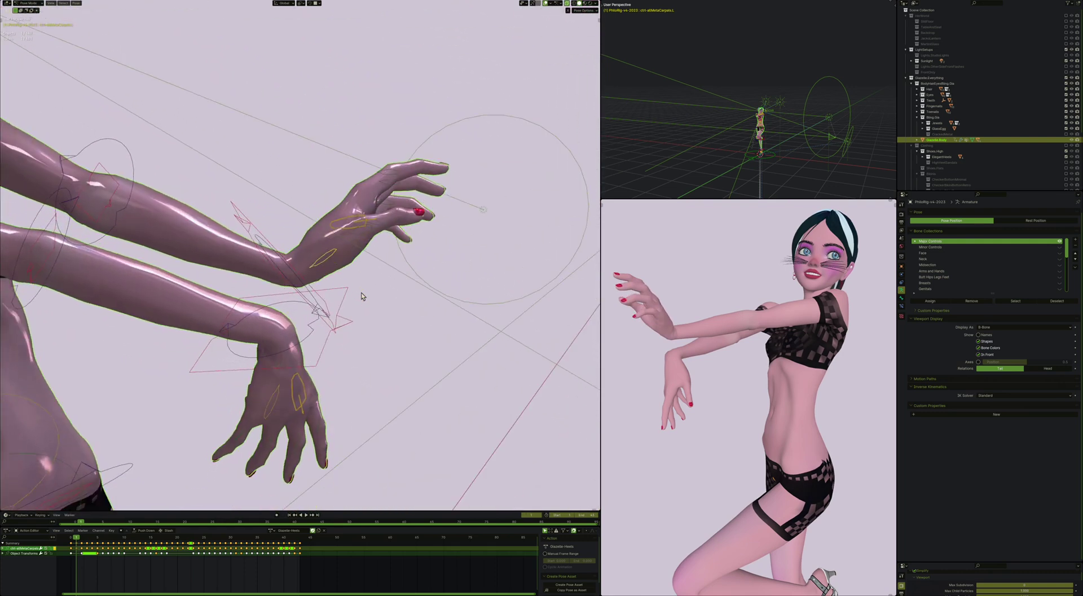
key(r)
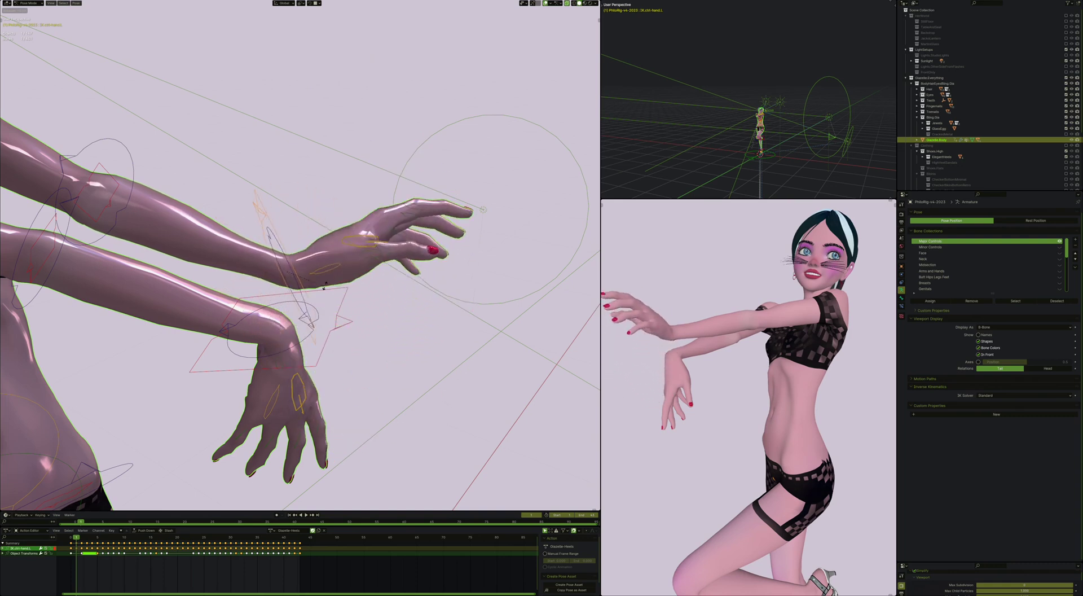
click(336, 264)
middle_drag(457, 265, 320, 245)
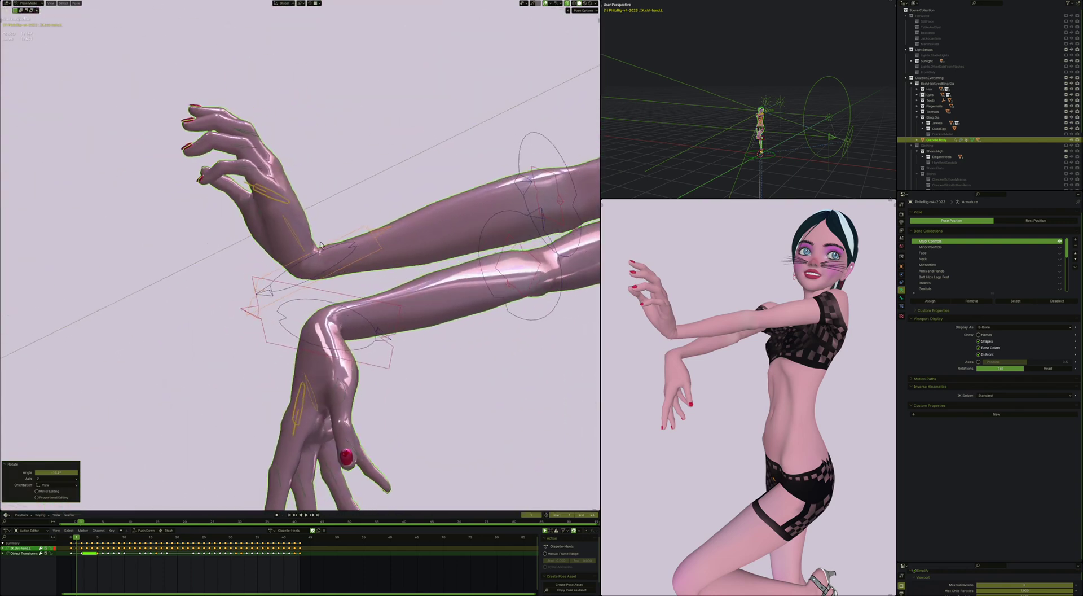
Step: Open the left all-fingers control's bone constraints and toggle FingerCounterRotation off and on to compare its effect
click(285, 206)
click(901, 306)
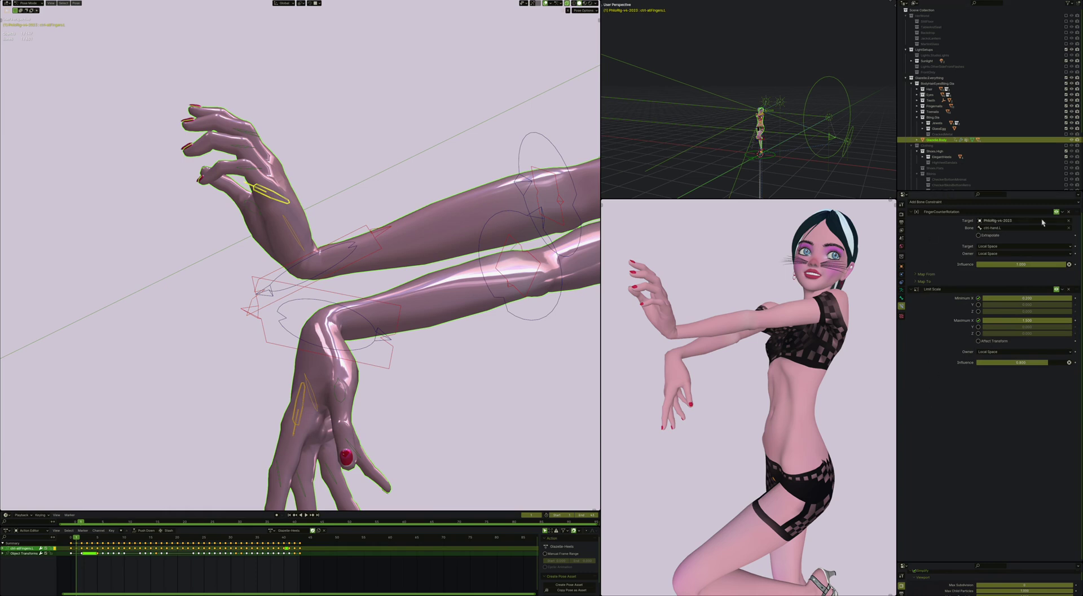
click(1056, 212)
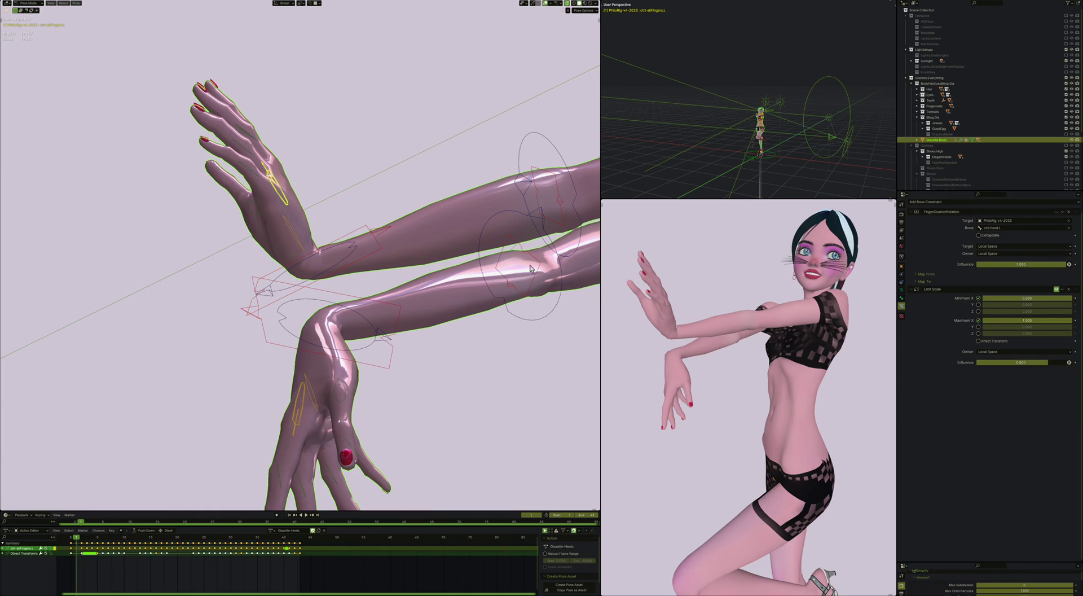
click(1057, 212)
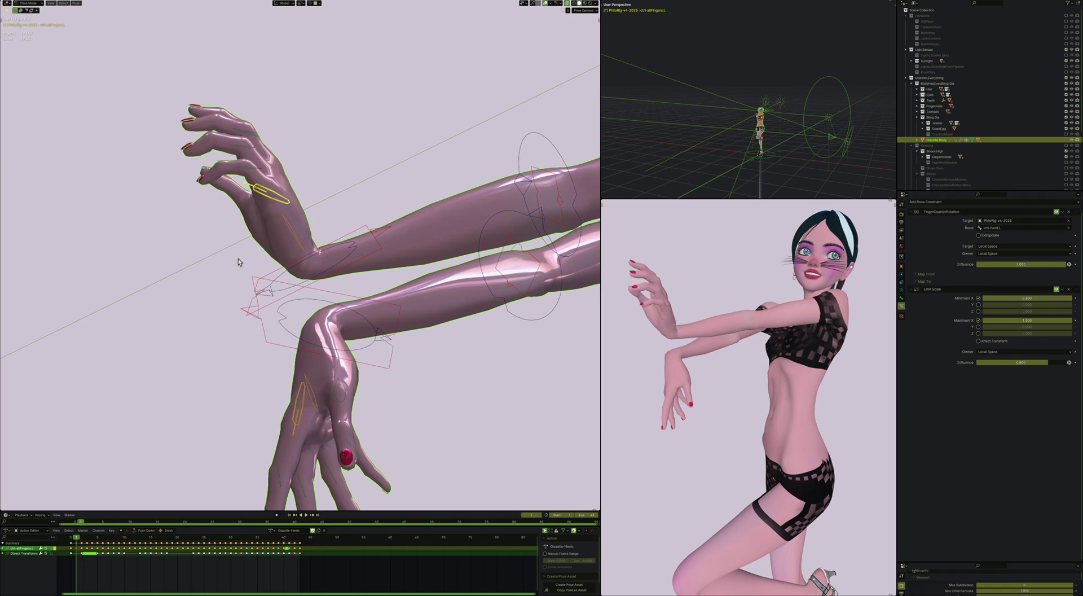
Step: Rotate the left hand's IK control as a test of how the fingers counter-rotate with the wrist
click(383, 255)
key(r)
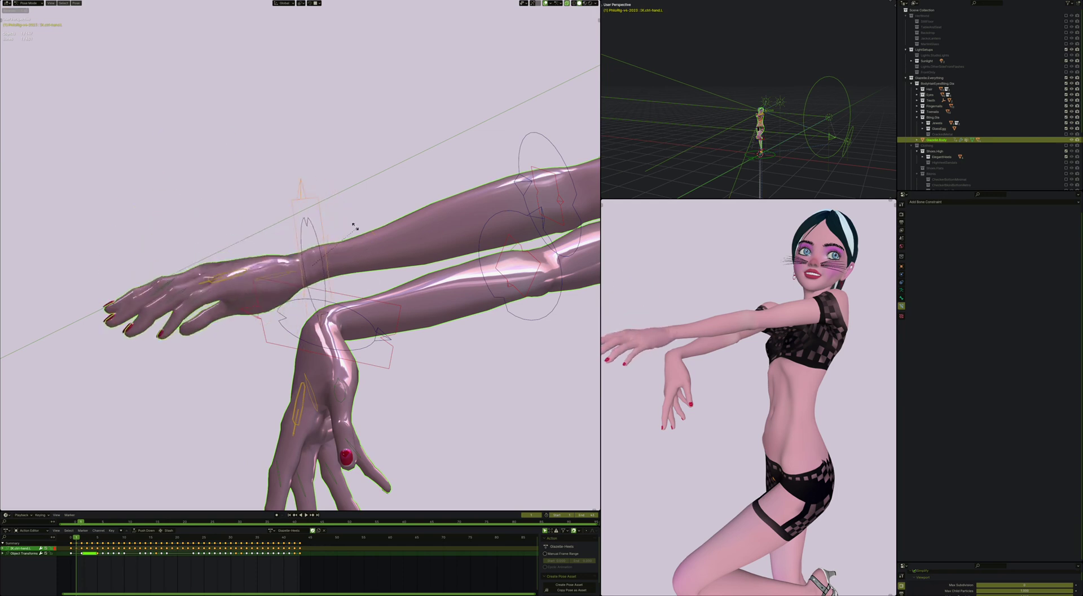
click(387, 289)
scroll(342, 242, down, 6)
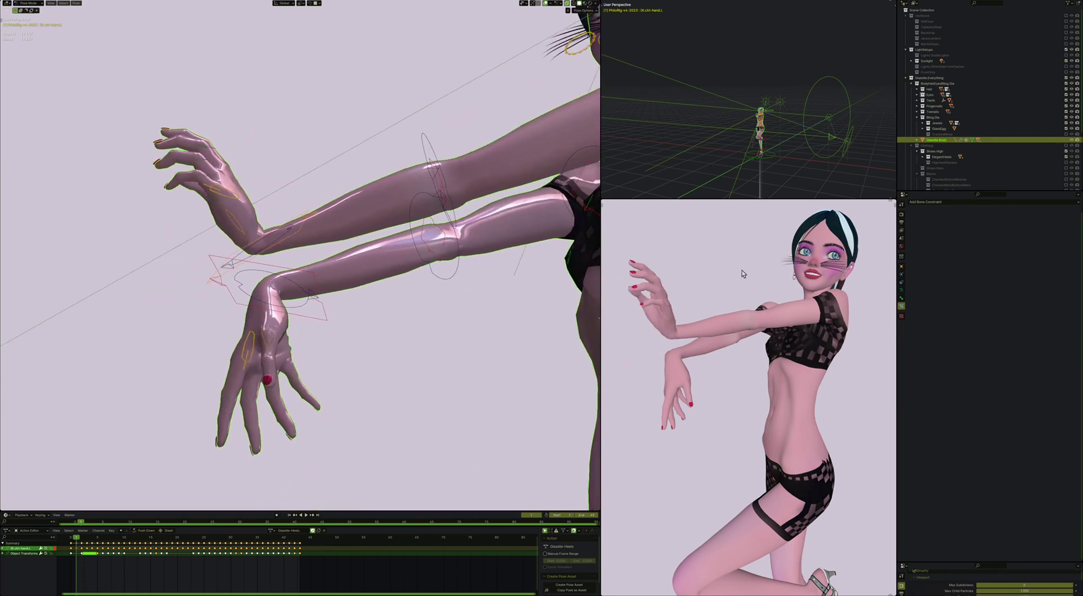
Step: Show the Minor Controls and Arms and Hands bone collections of the armature
click(901, 298)
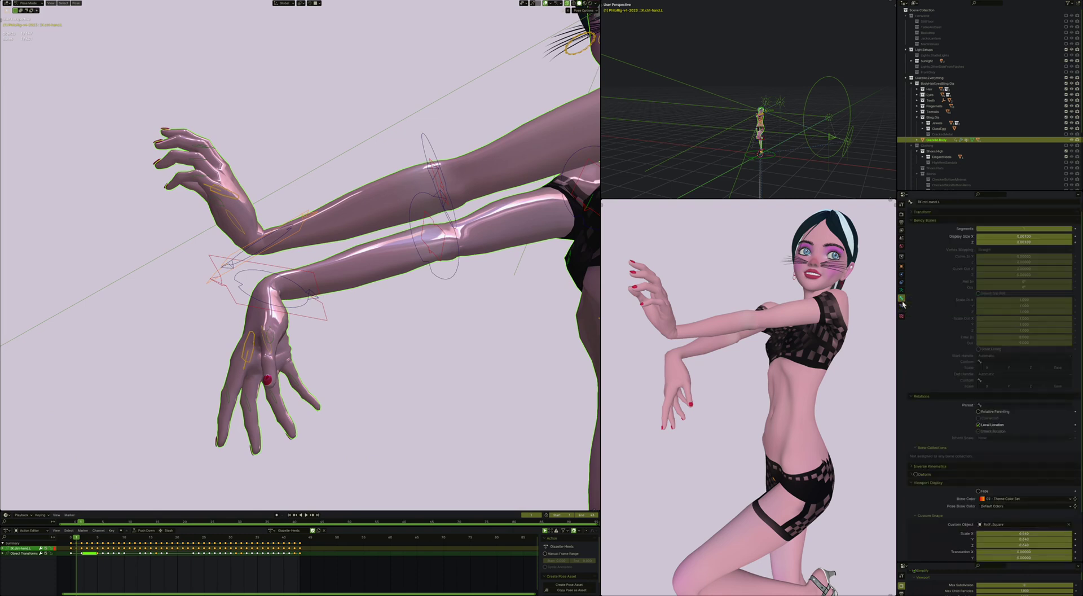
click(902, 290)
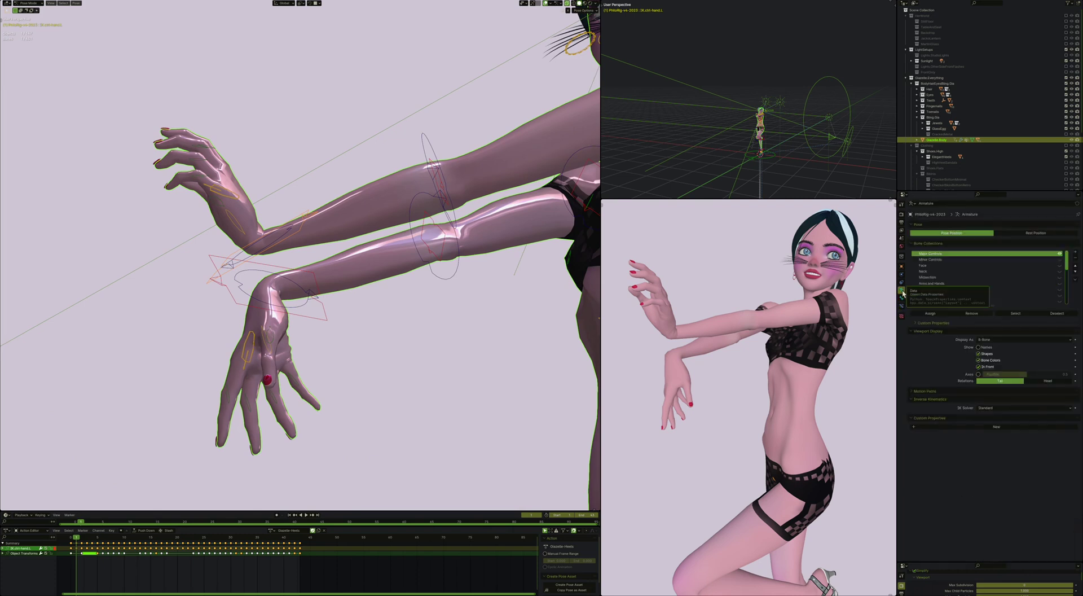
click(1060, 259)
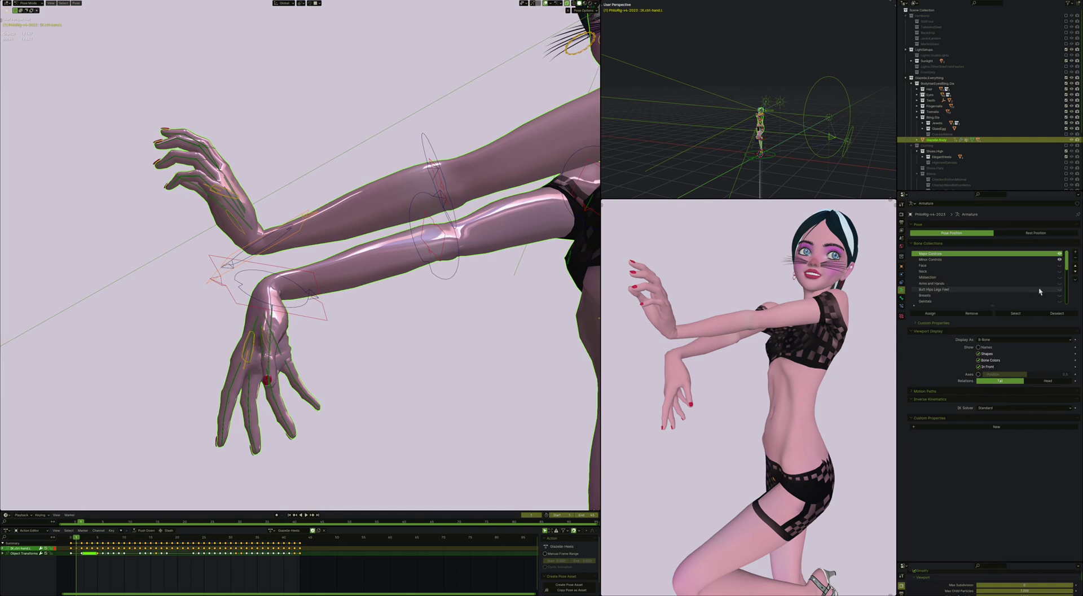
click(1060, 283)
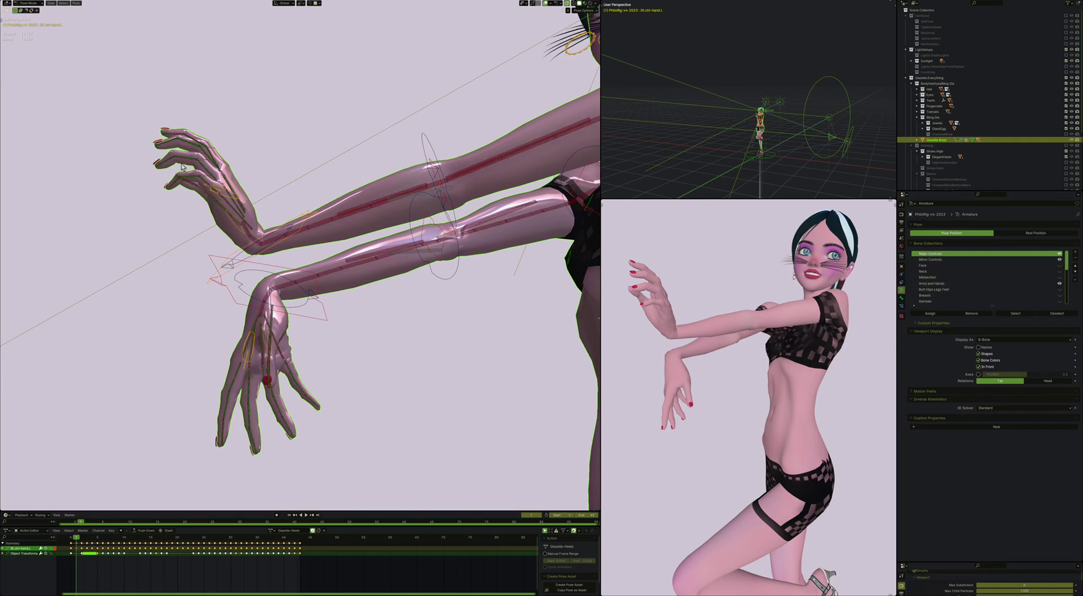
Step: Select the left wrist deform bone and open its bone constraints
scroll(183, 168, up, 3)
middle_drag(183, 168, 324, 231)
scroll(259, 163, up, 2)
scroll(315, 196, up, 2)
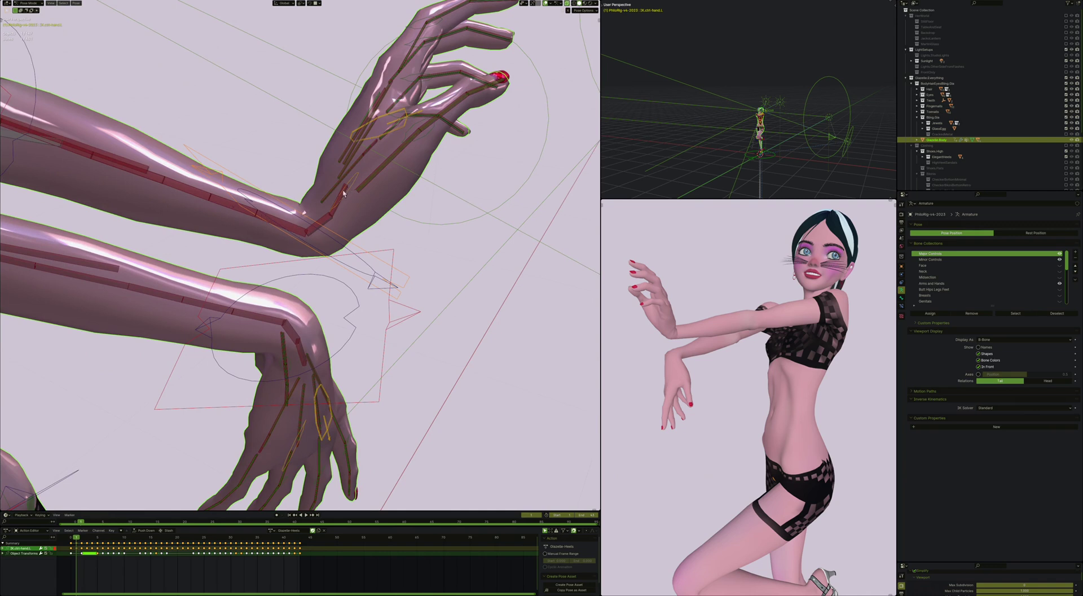
click(329, 224)
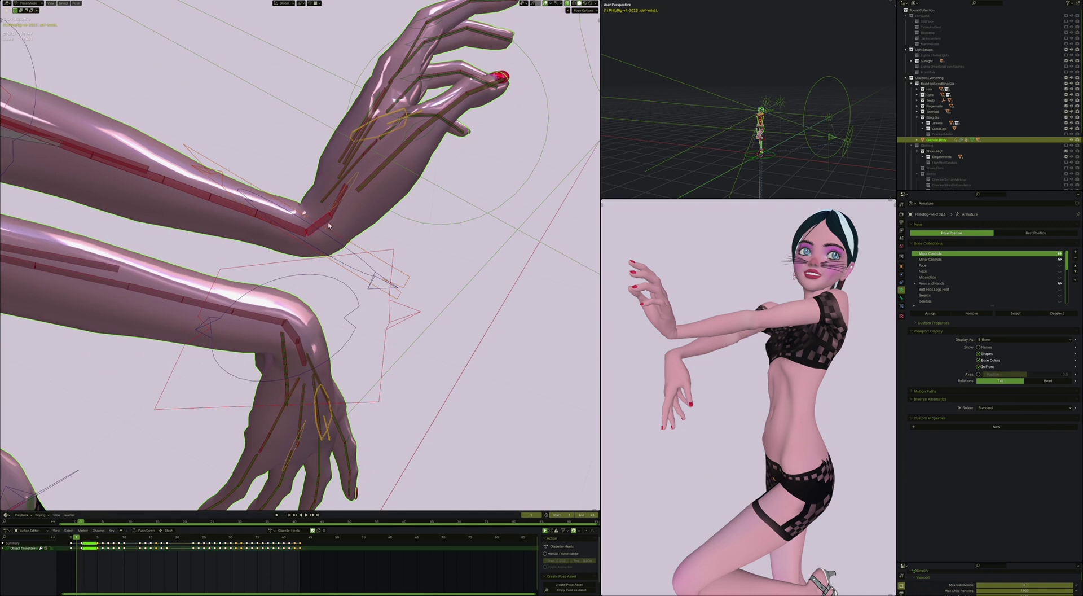
click(902, 304)
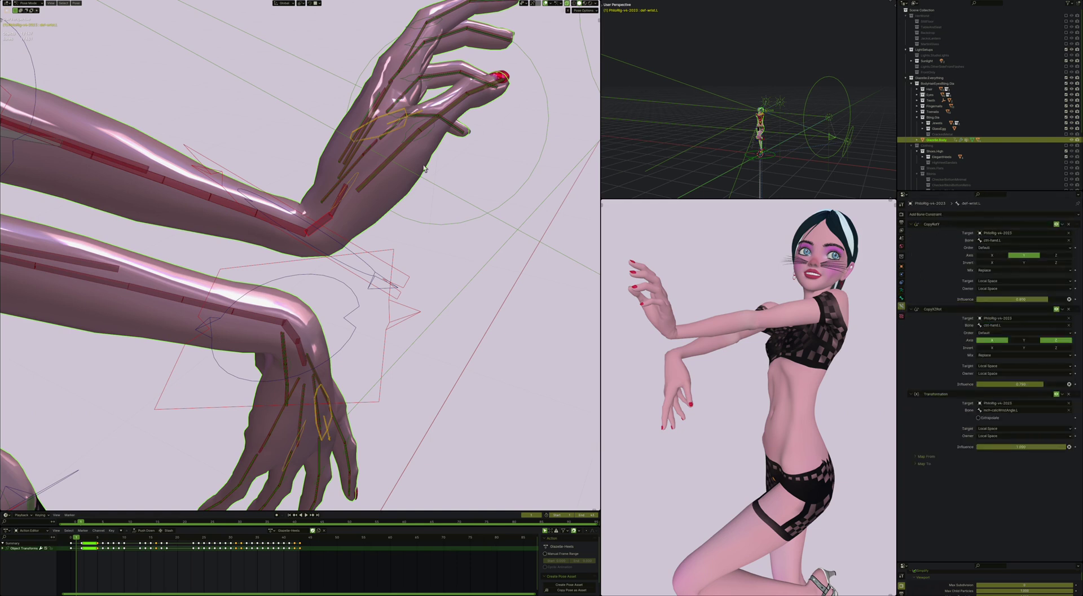
Step: Test-rotate the left hand's IK control and reselect the left wrist deform bone to examine its Transformation constraint
click(340, 236)
middle_drag(358, 237, 261, 244)
key(r)
right_click(359, 250)
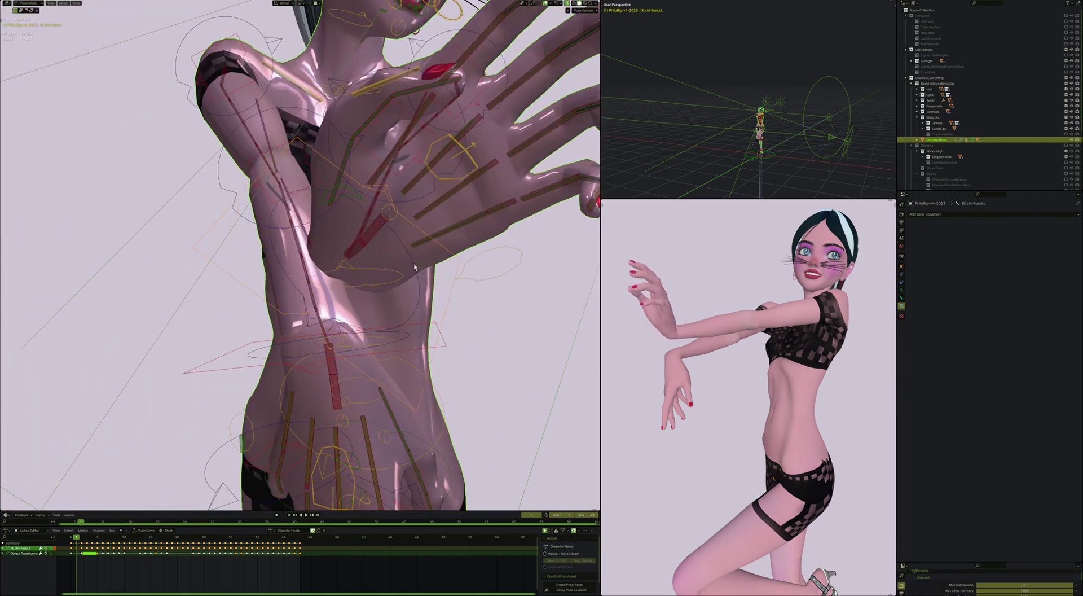
middle_drag(356, 250, 372, 242)
click(350, 241)
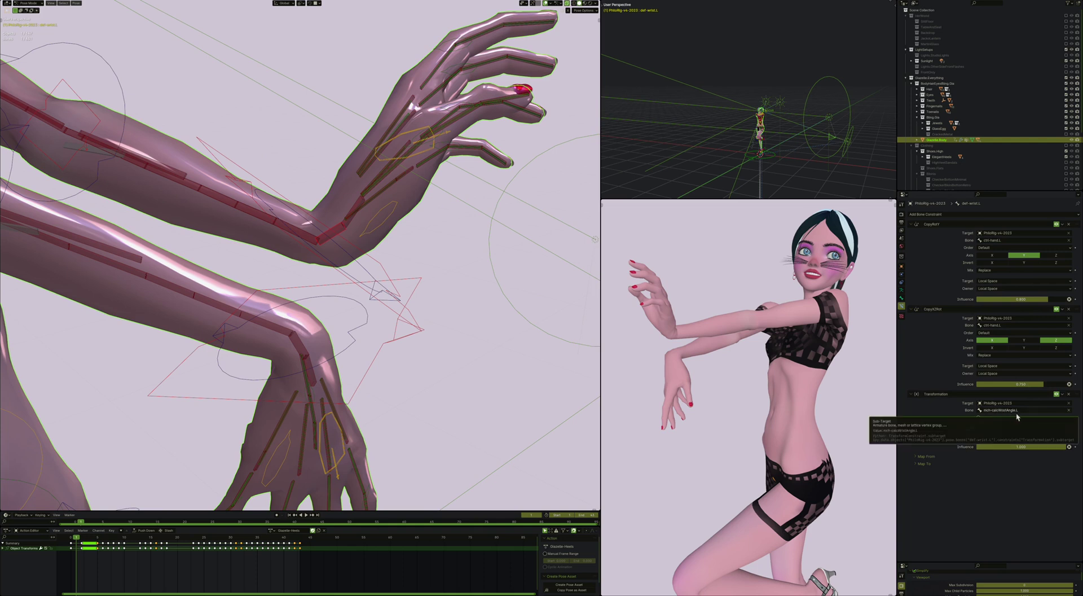
Step: Show the Mechanisms bone collection and select the left wrist-angle mechanism bone spanning the forearm and hand
middle_drag(436, 317, 434, 287)
click(903, 291)
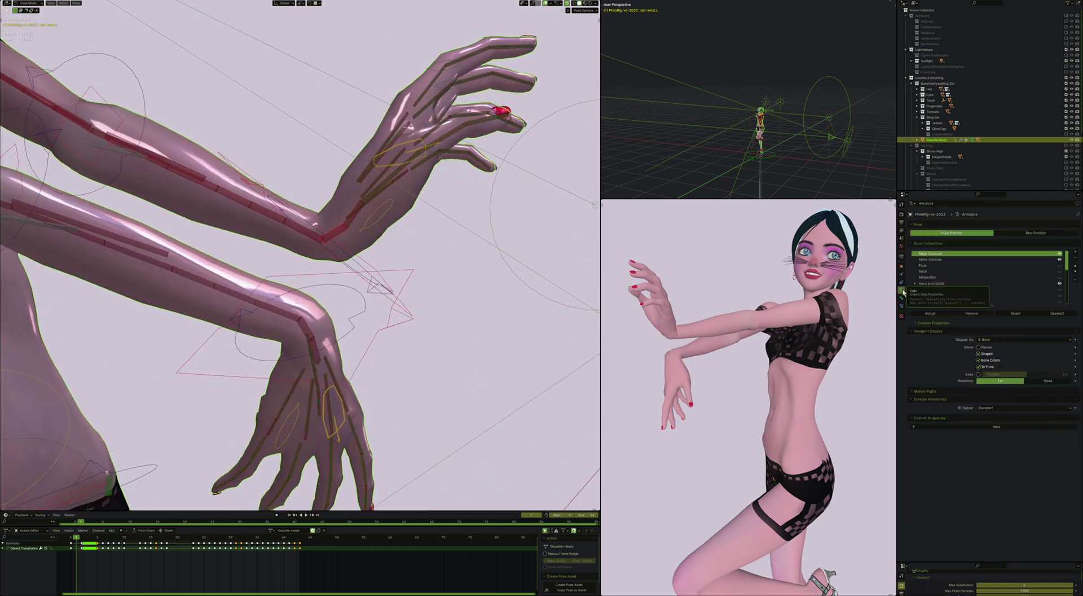
scroll(1019, 284, down, 10)
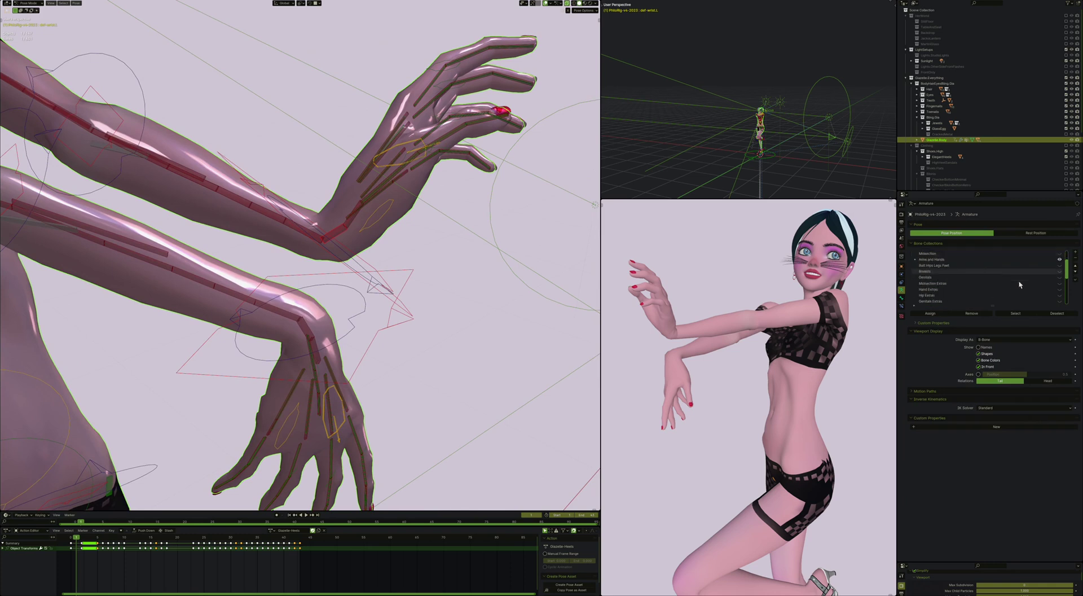
scroll(1018, 279, down, 5)
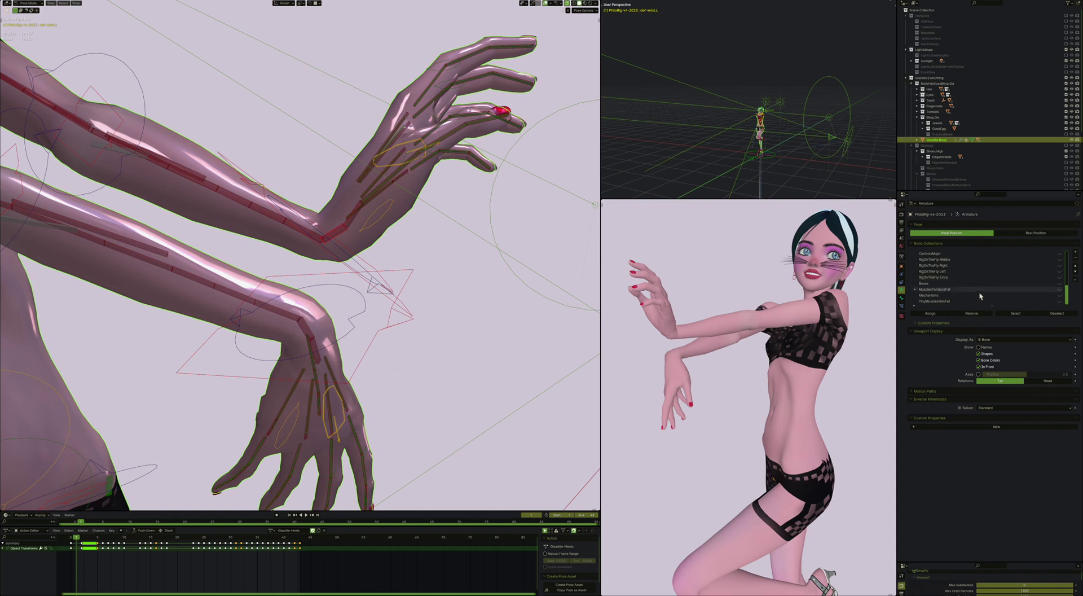
click(1059, 296)
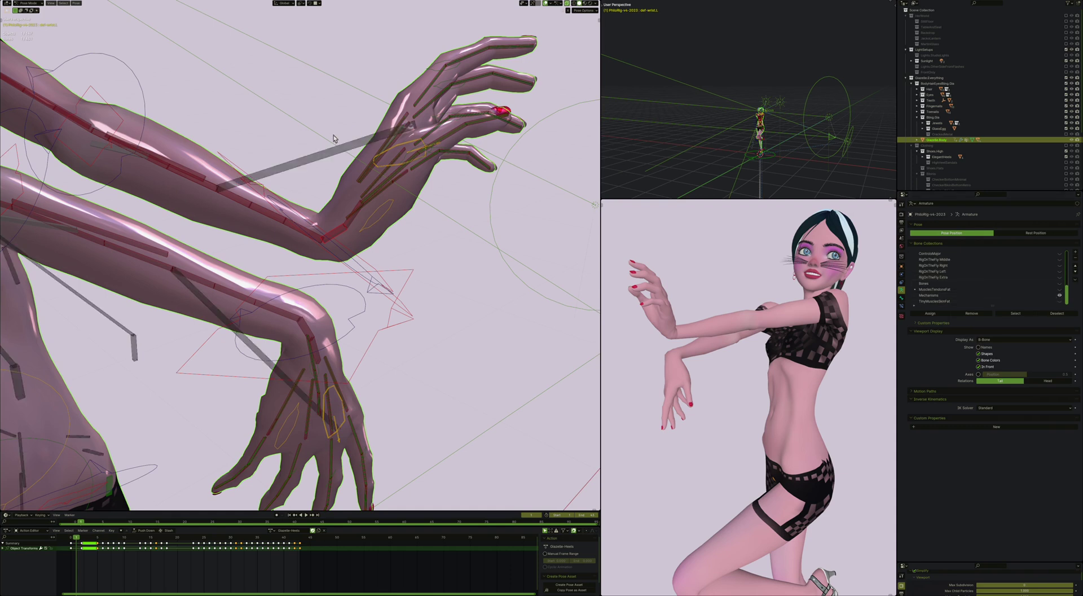
click(304, 165)
middle_drag(305, 164, 316, 182)
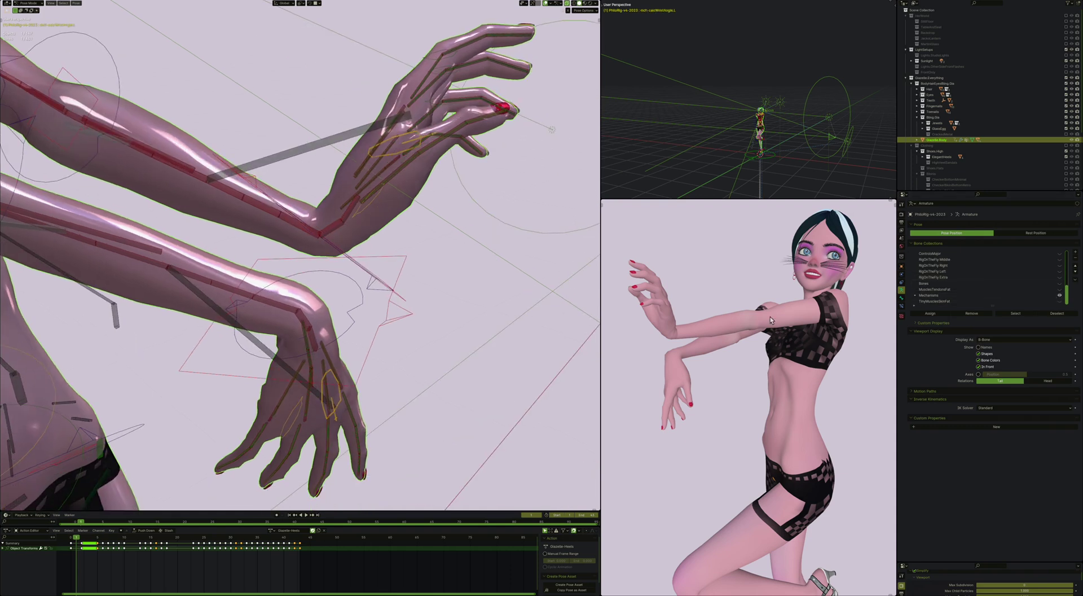
Step: Examine the left wrist-angle bone's parent relations and its Stretch To constraint
click(901, 299)
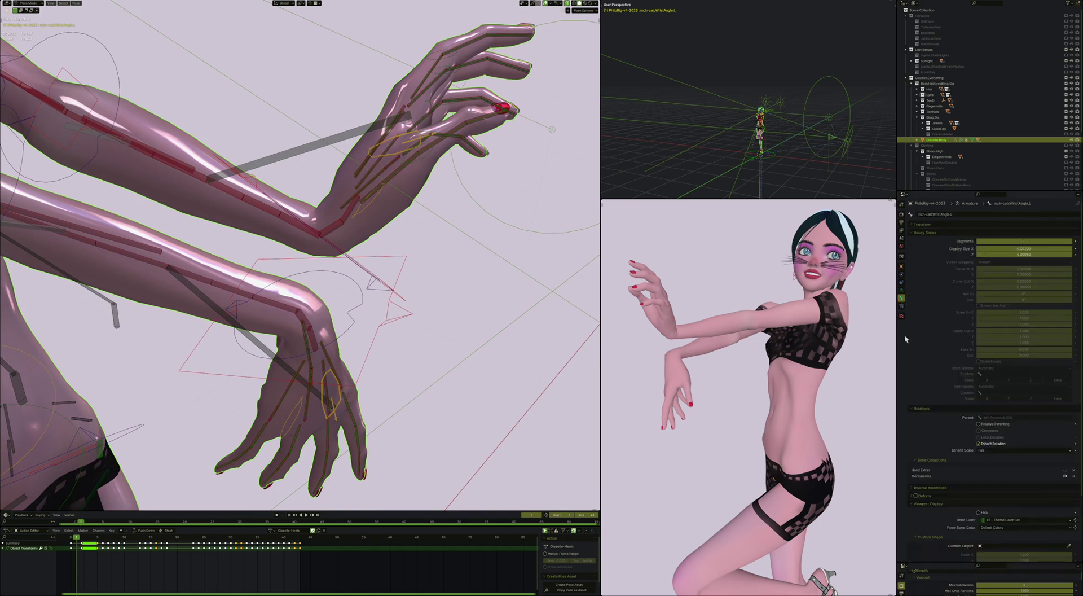
click(940, 234)
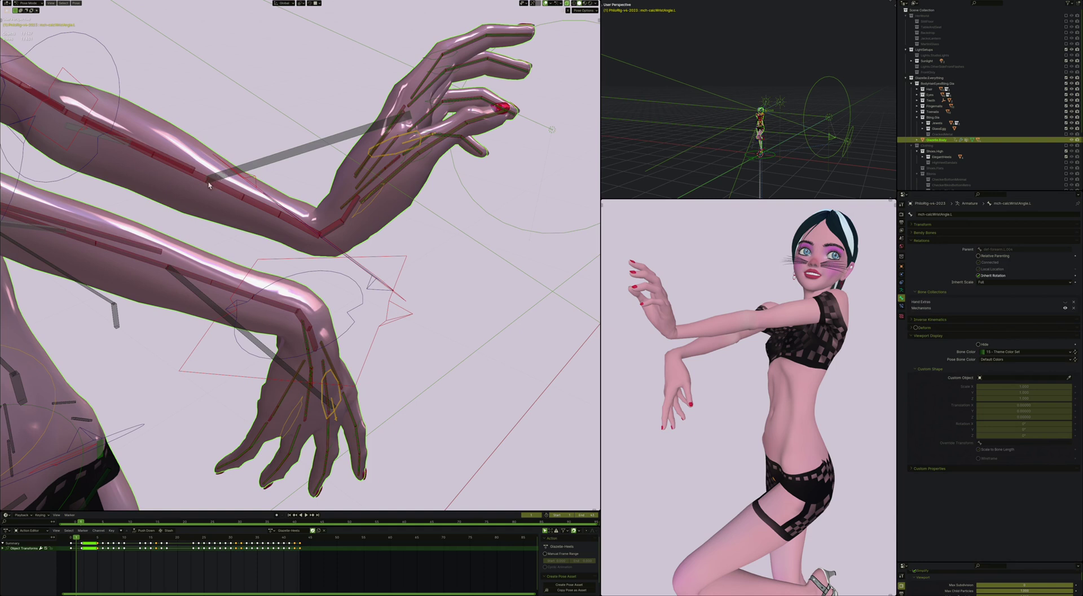
click(902, 307)
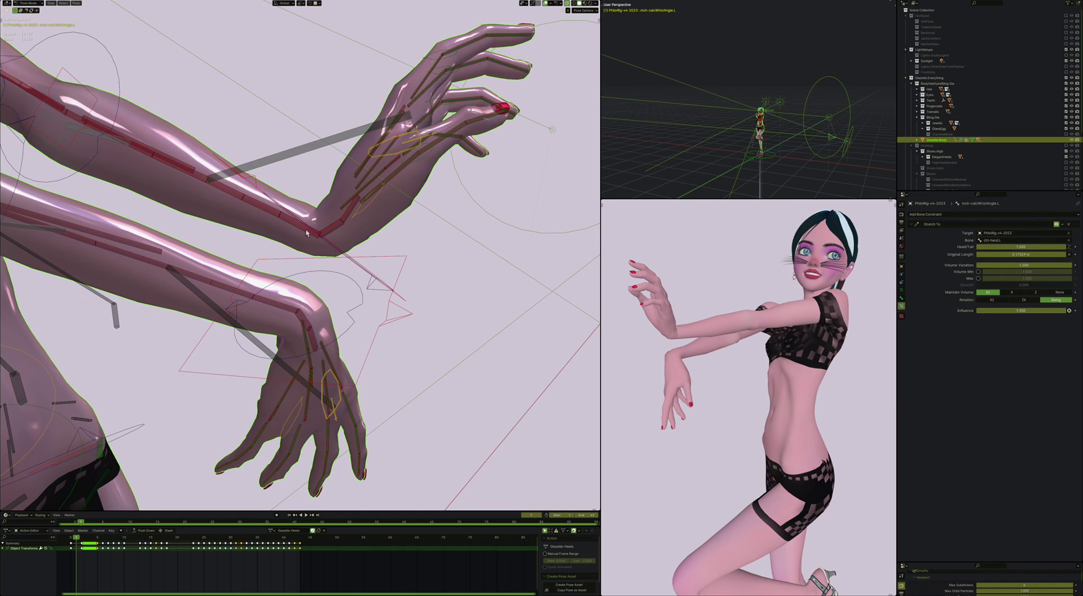
mouse_move(340, 252)
middle_down()
mouse_move(367, 226)
mouse_move(340, 251)
middle_up()
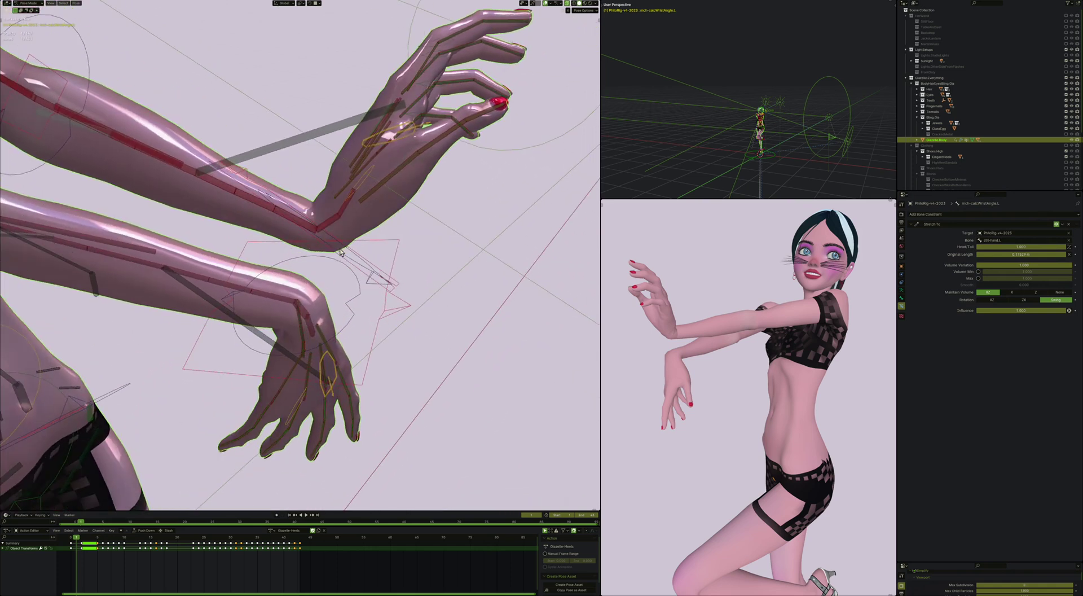
Step: Inspect the left wrist and hand bones at rest in Edit Mode, return to Pose Mode and examine the wrist-angle bone's span
key(Tab)
scroll(258, 269, down, 2)
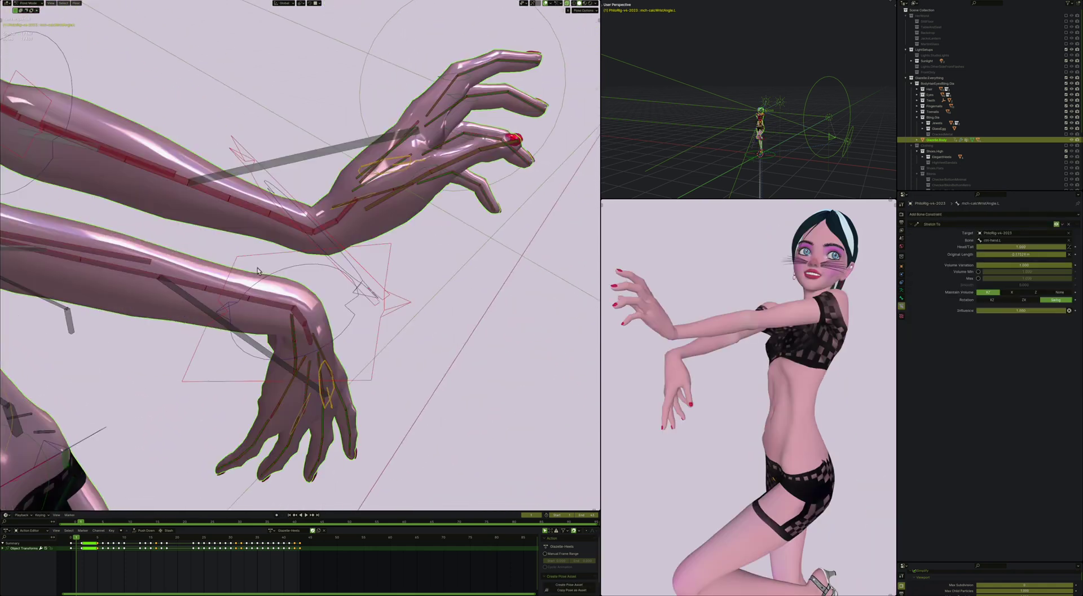
key(Tab)
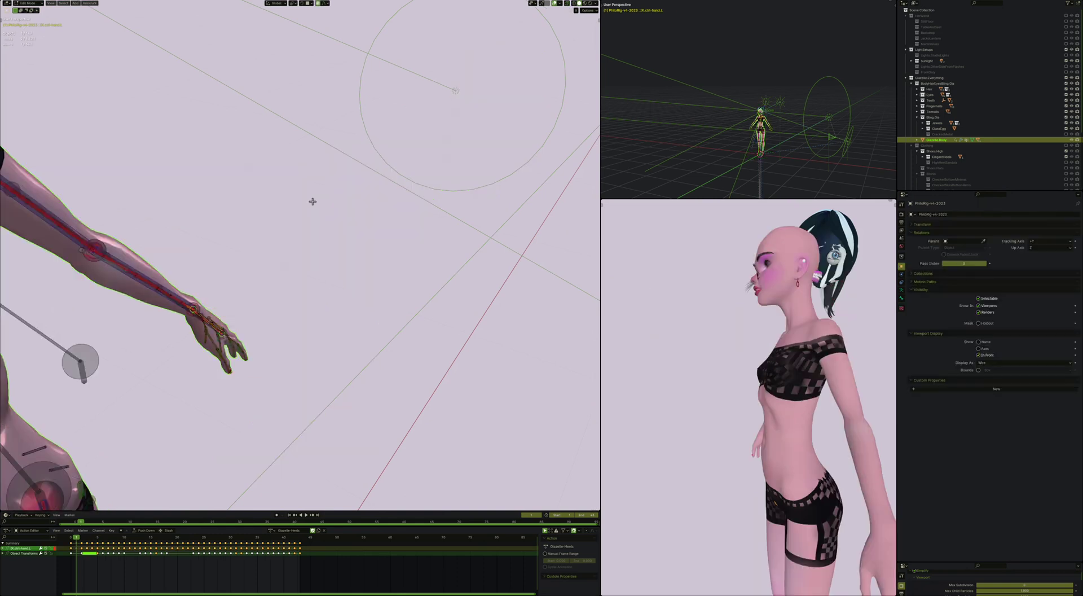
scroll(313, 202, up, 5)
middle_drag(313, 202, 262, 120)
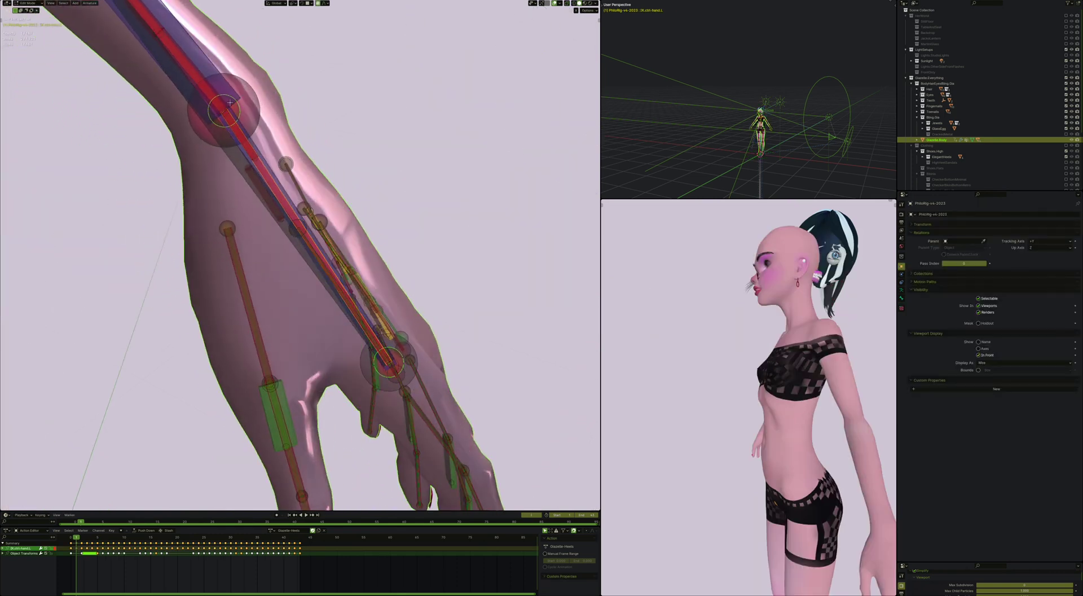
middle_drag(318, 258, 479, 310)
key(Tab)
key(KP_Decimal)
middle_drag(380, 309, 332, 277)
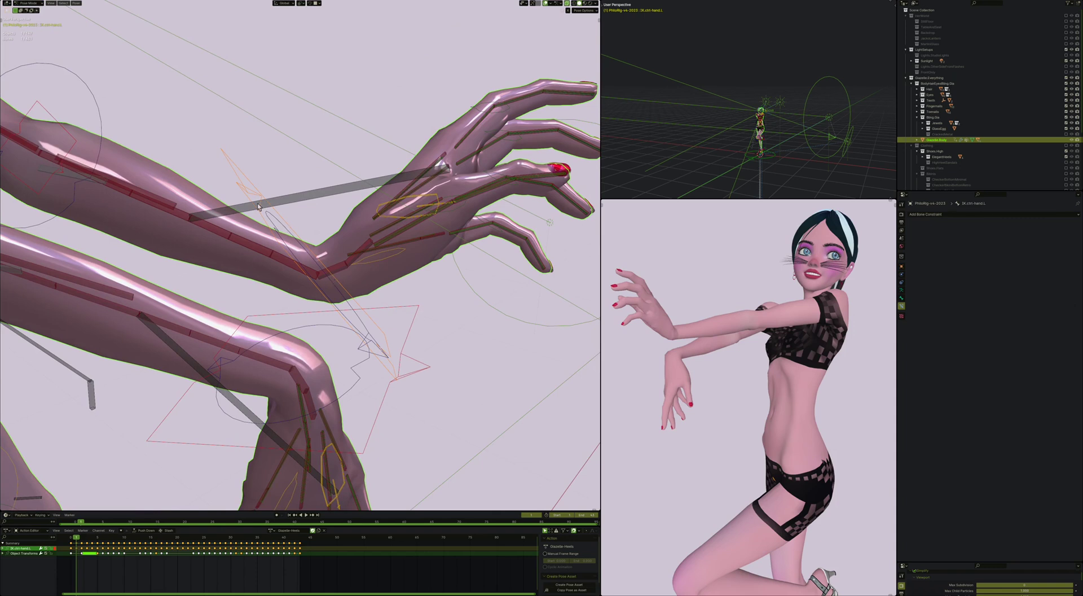
middle_drag(470, 174, 422, 139)
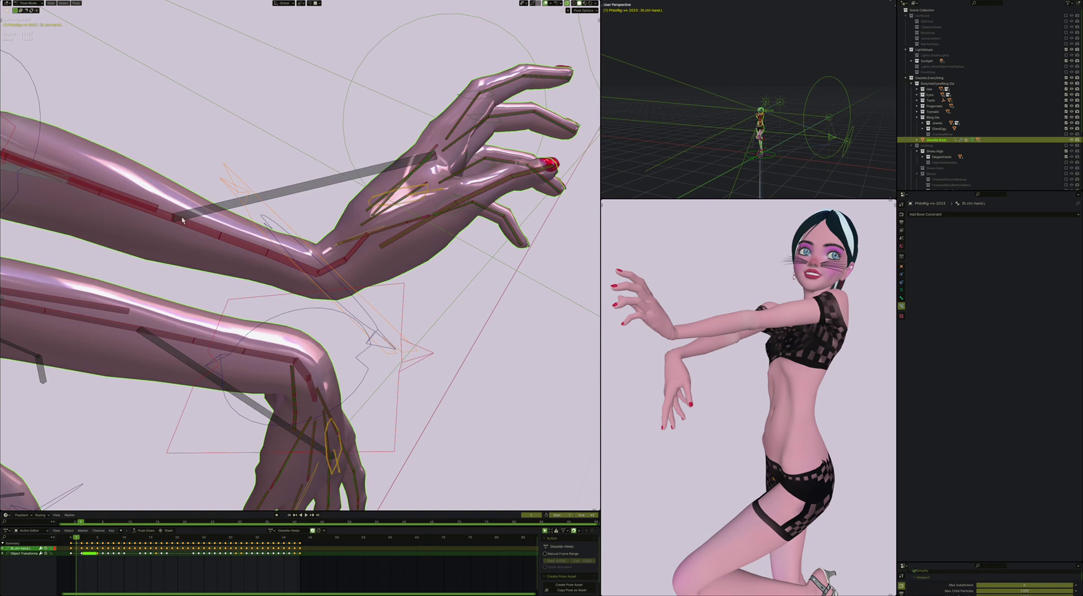
middle_drag(436, 159, 424, 171)
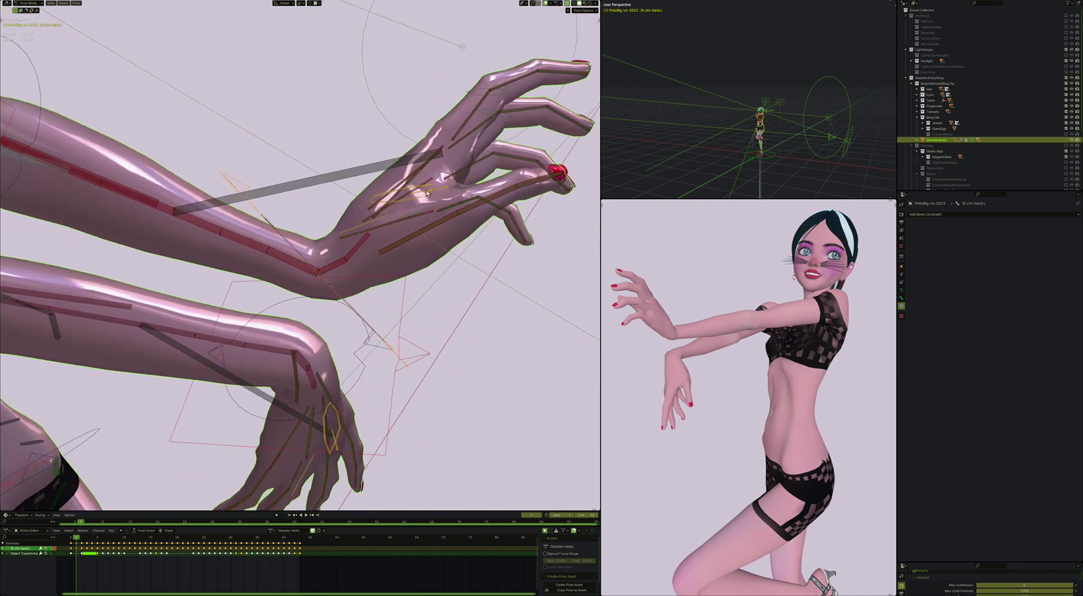
Step: Select the left wrist deform bone and expand the Map From and Map To settings of its Transformation constraint
click(430, 193)
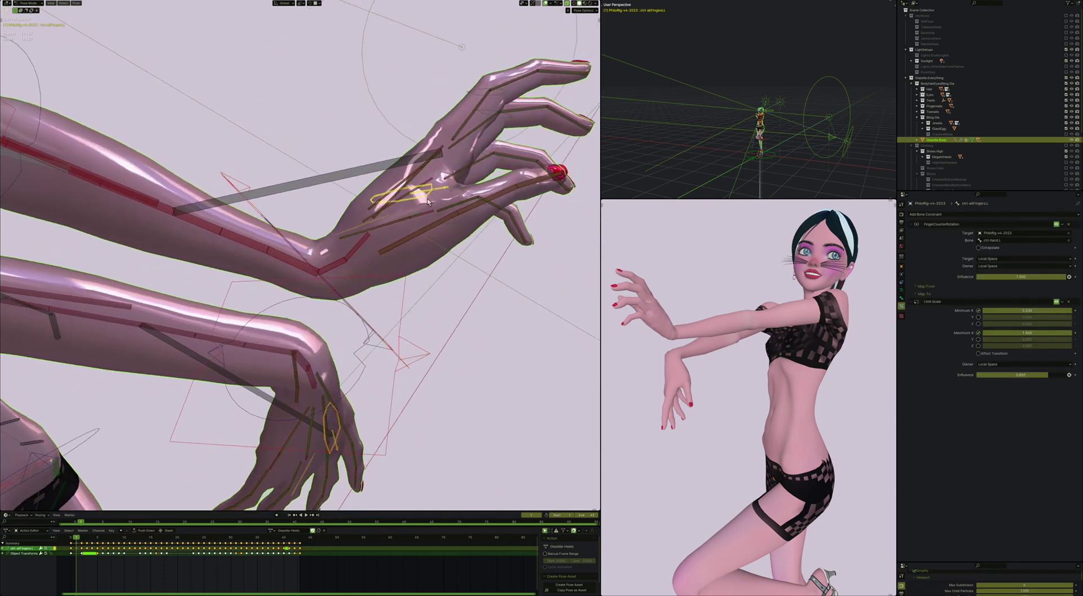
click(339, 266)
middle_drag(339, 265, 343, 254)
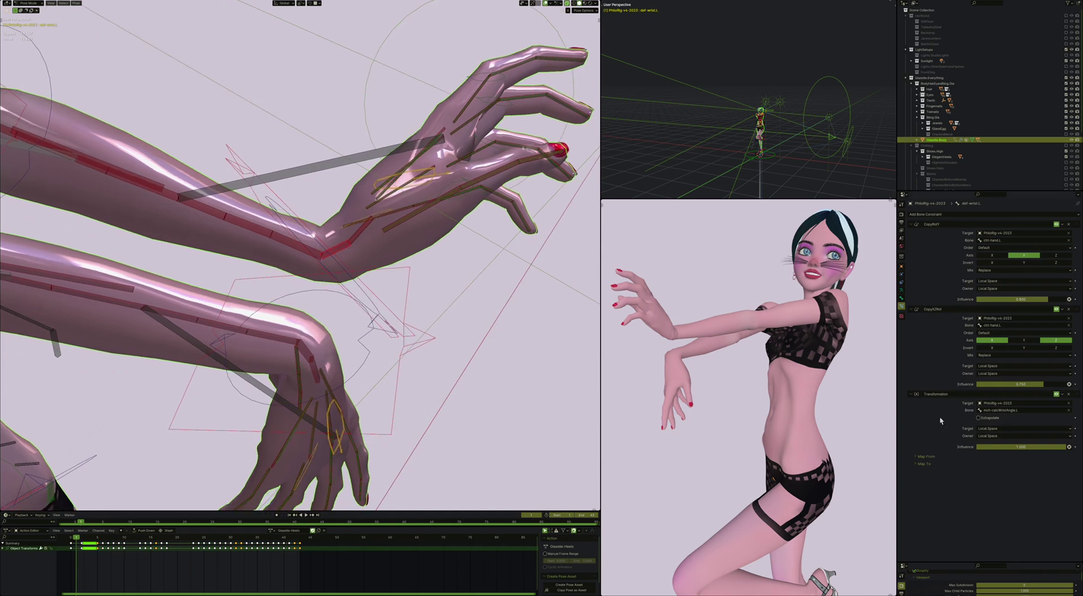
click(926, 457)
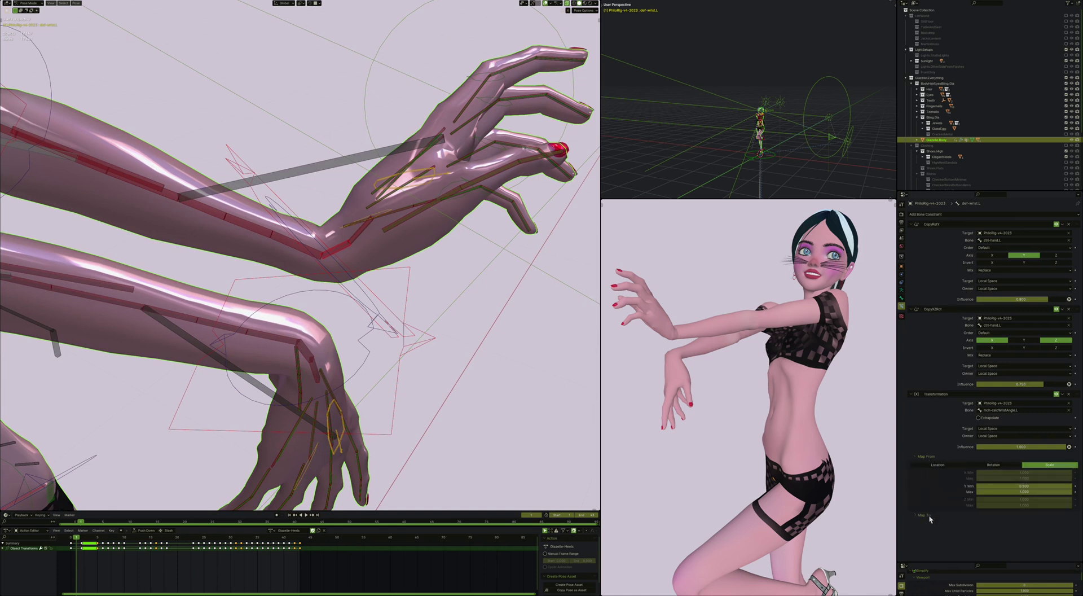
click(929, 515)
scroll(947, 470, down, 2)
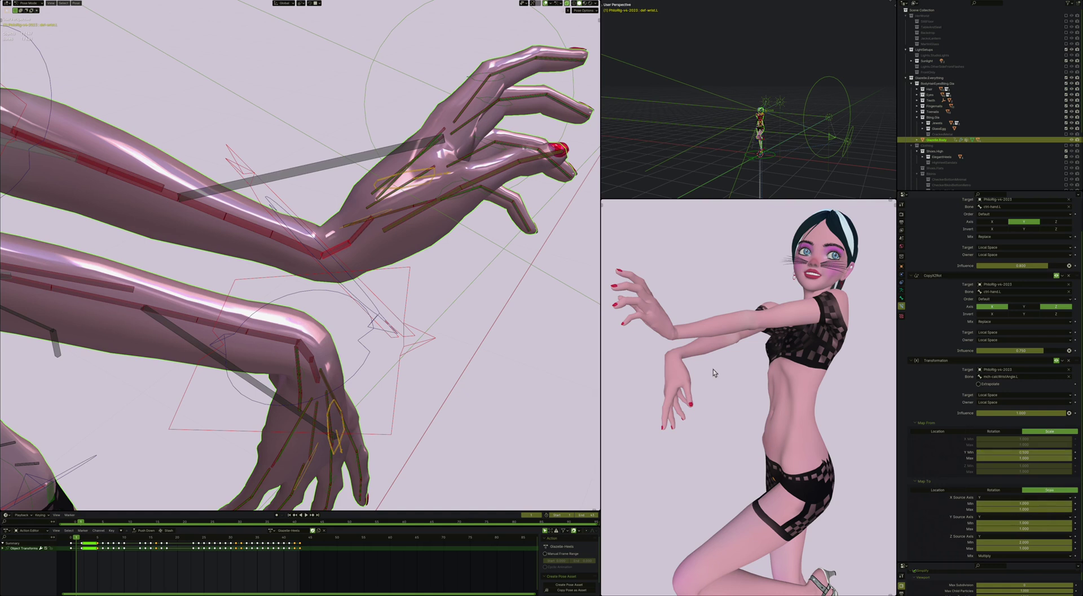
Step: Disable the wrist deform bone's Transformation constraint to compare the wrist's shape, and enable it again
click(1057, 361)
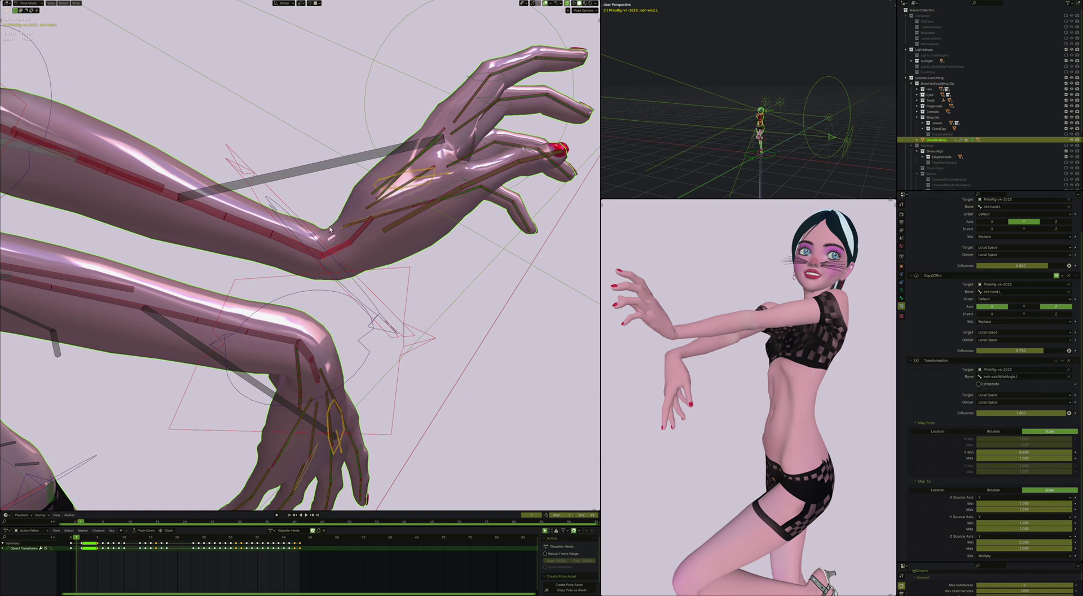
middle_drag(334, 240, 321, 227)
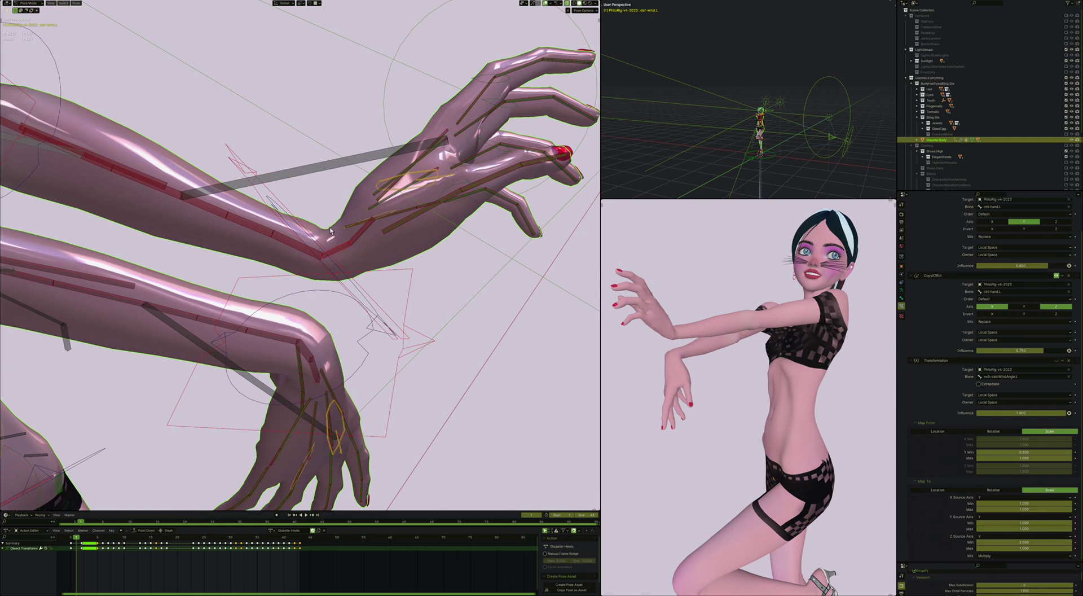
click(1057, 360)
middle_drag(331, 248, 333, 256)
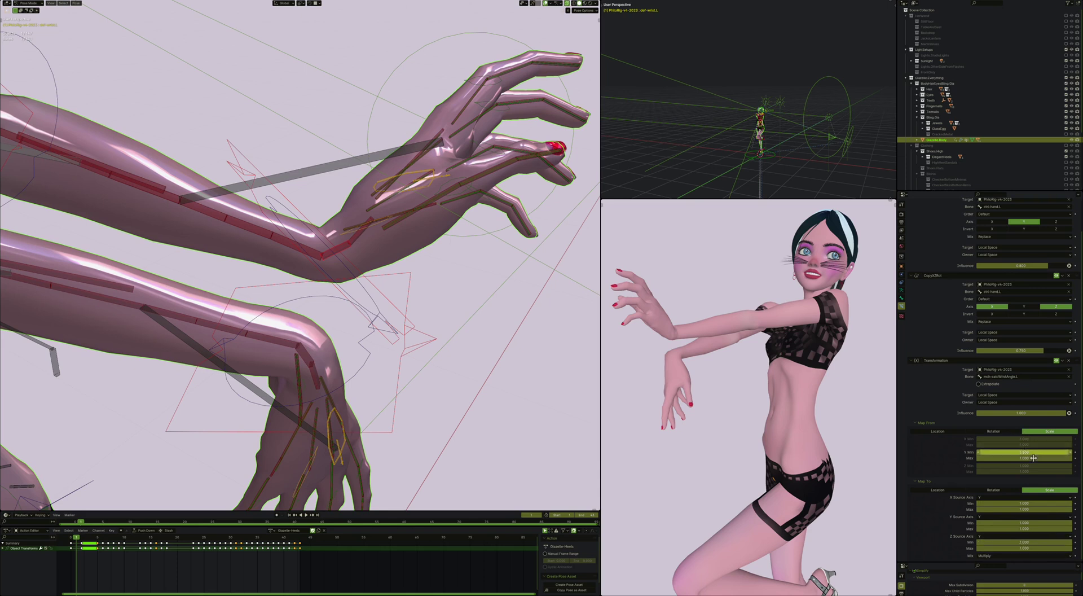
Step: Select the second left wrist deform bone and examine its parent relations and its Copy Location, CopyRoty and Damped Track constraints
scroll(348, 168, down, 1)
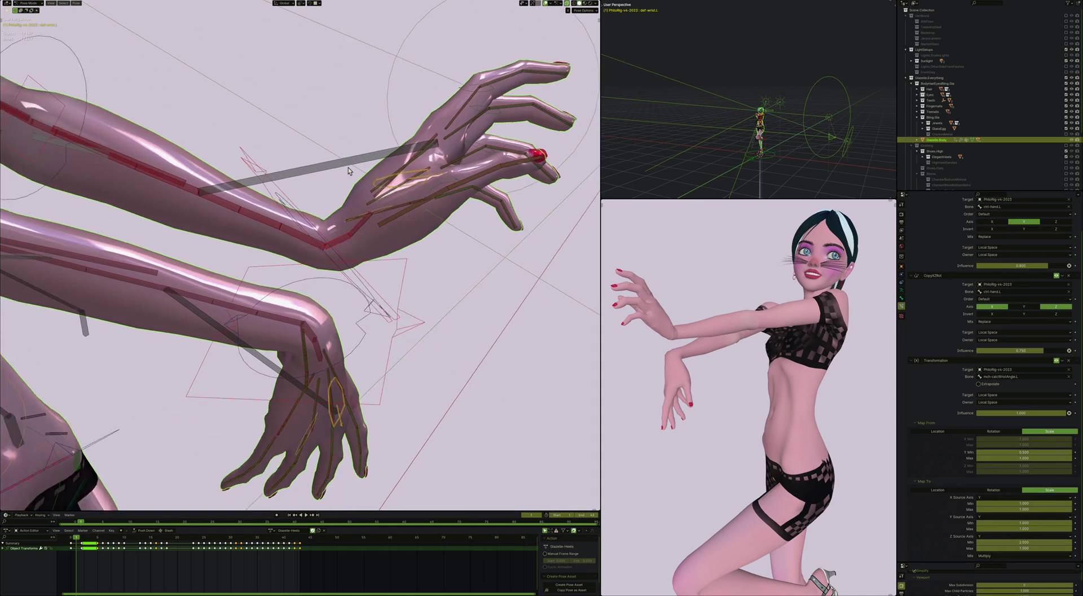
middle_drag(347, 168, 434, 203)
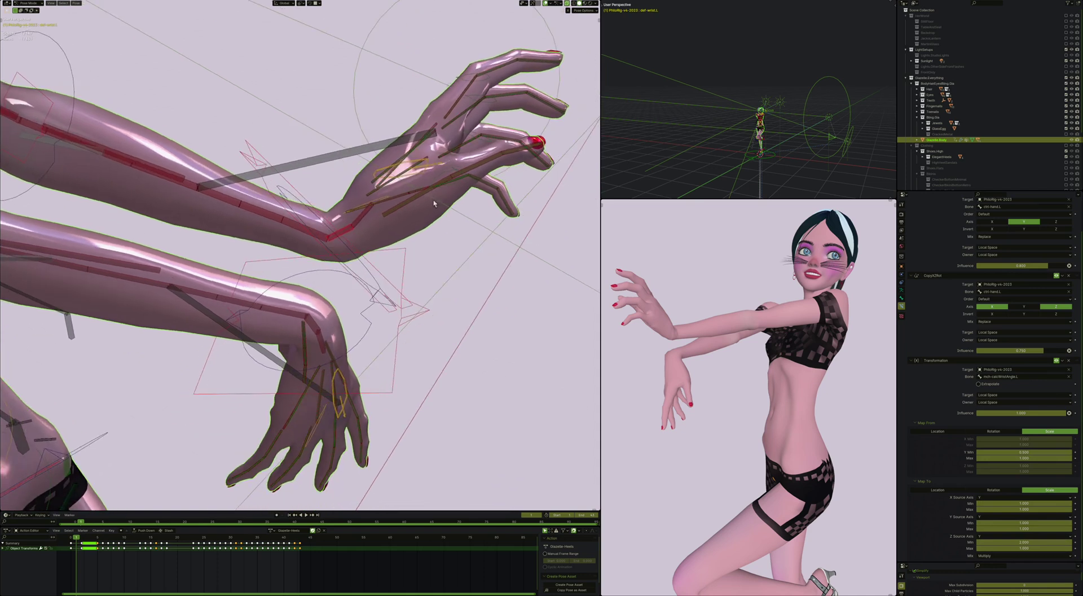
middle_drag(333, 223, 376, 203)
click(370, 213)
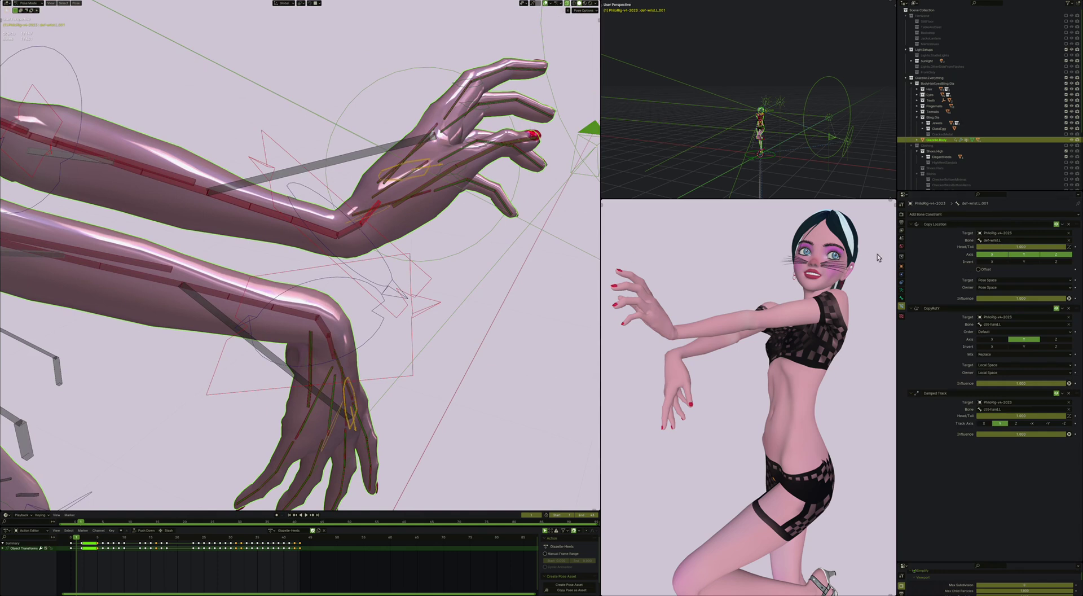
click(901, 298)
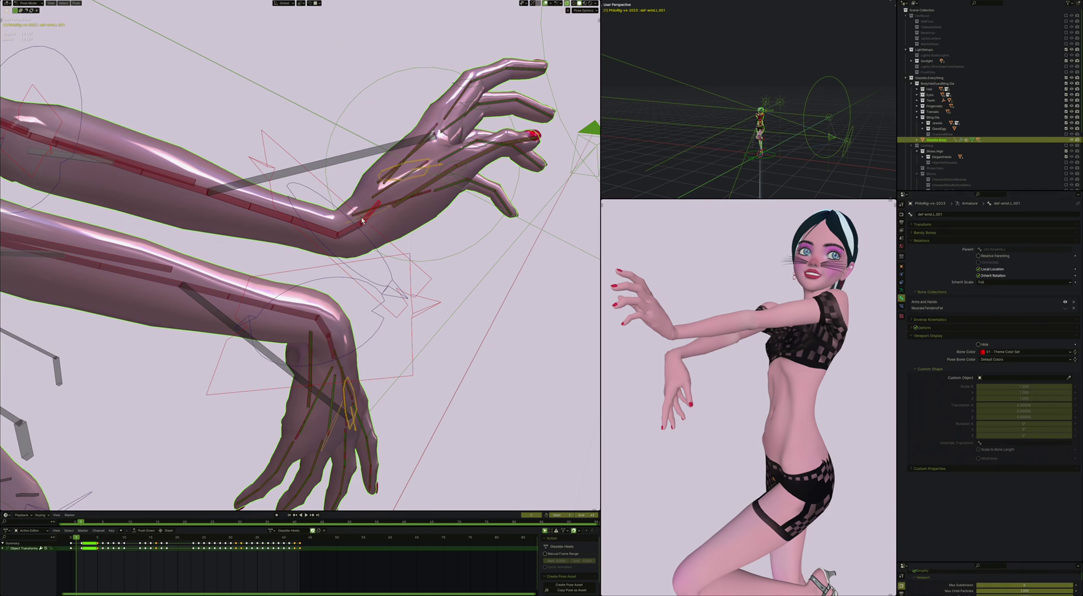
click(901, 307)
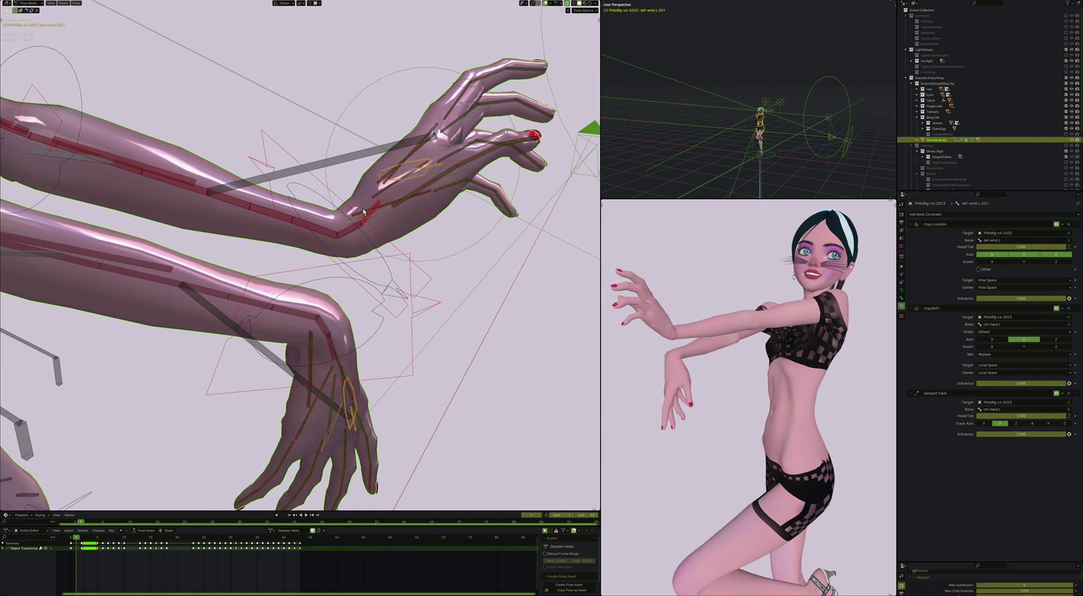
middle_drag(370, 225, 370, 228)
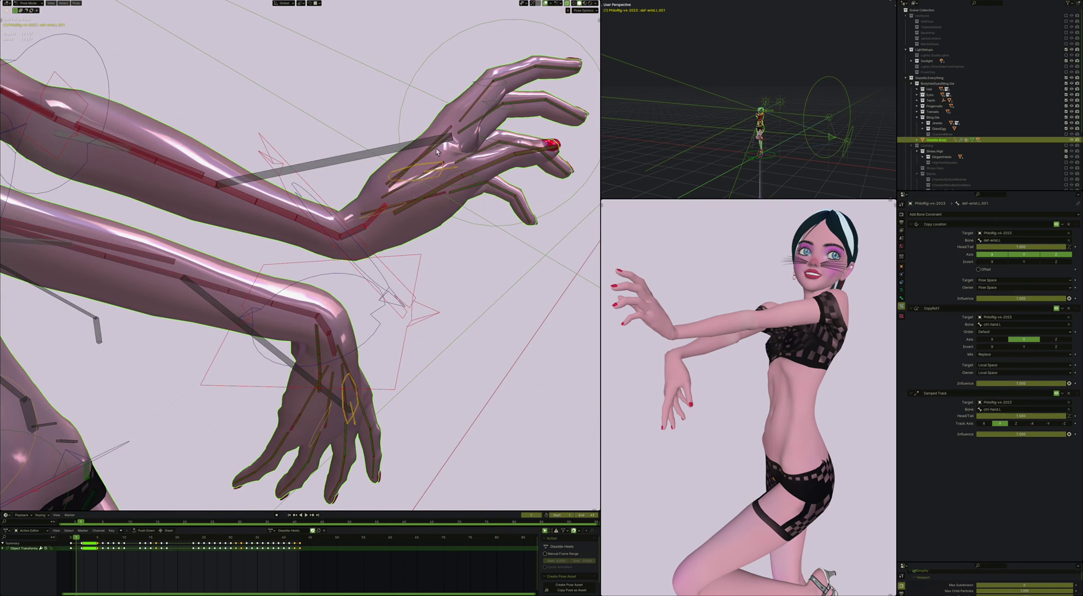
middle_drag(377, 216, 379, 225)
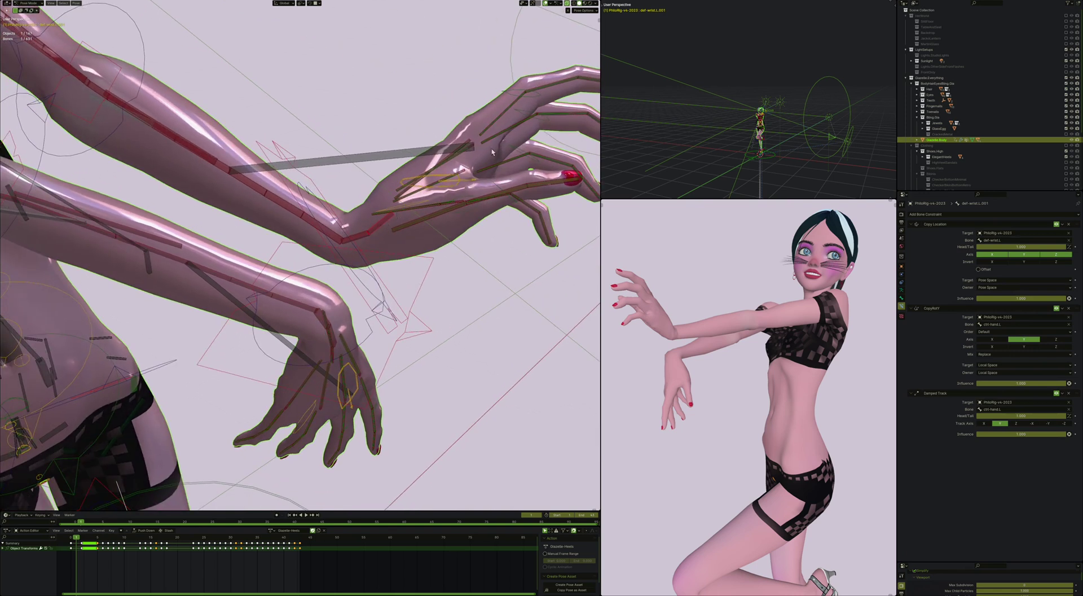
Step: Reselect the first left wrist deform bone and collapse its Transformation constraint's Map From and Map To settings
click(362, 238)
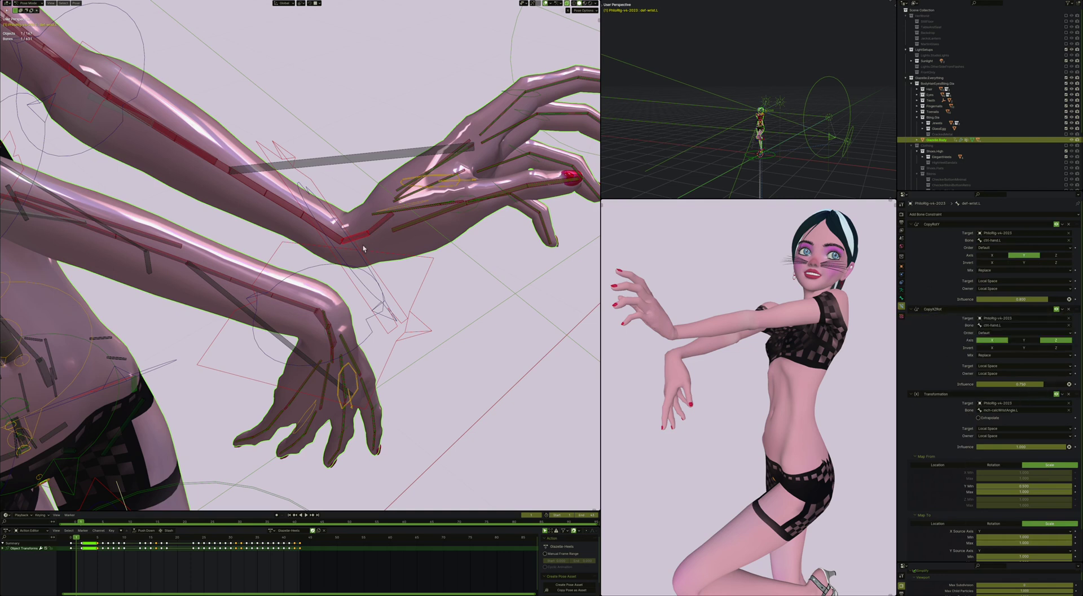
click(926, 456)
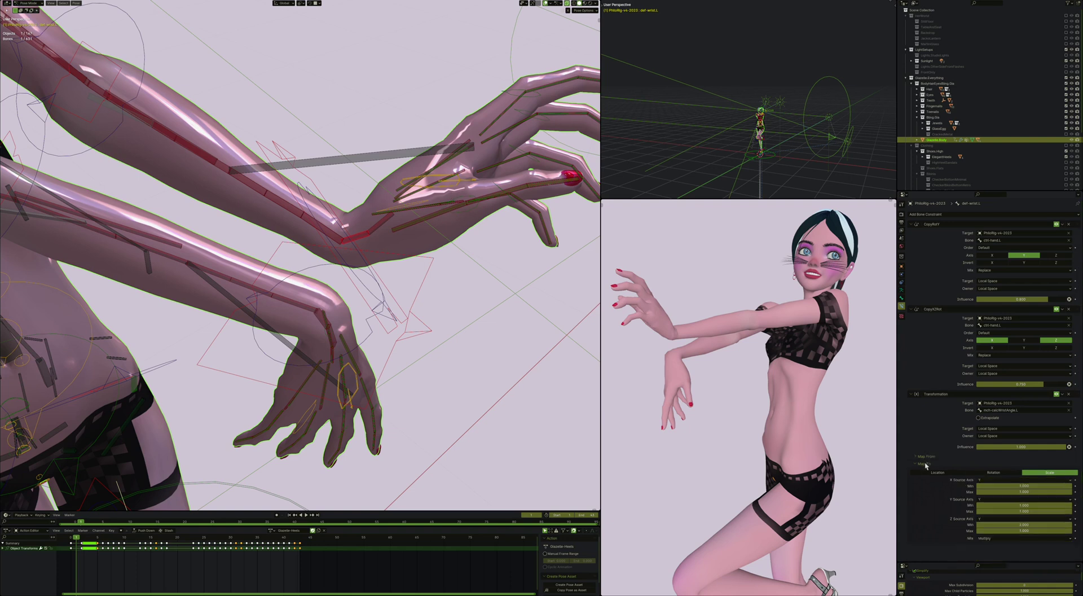
click(924, 463)
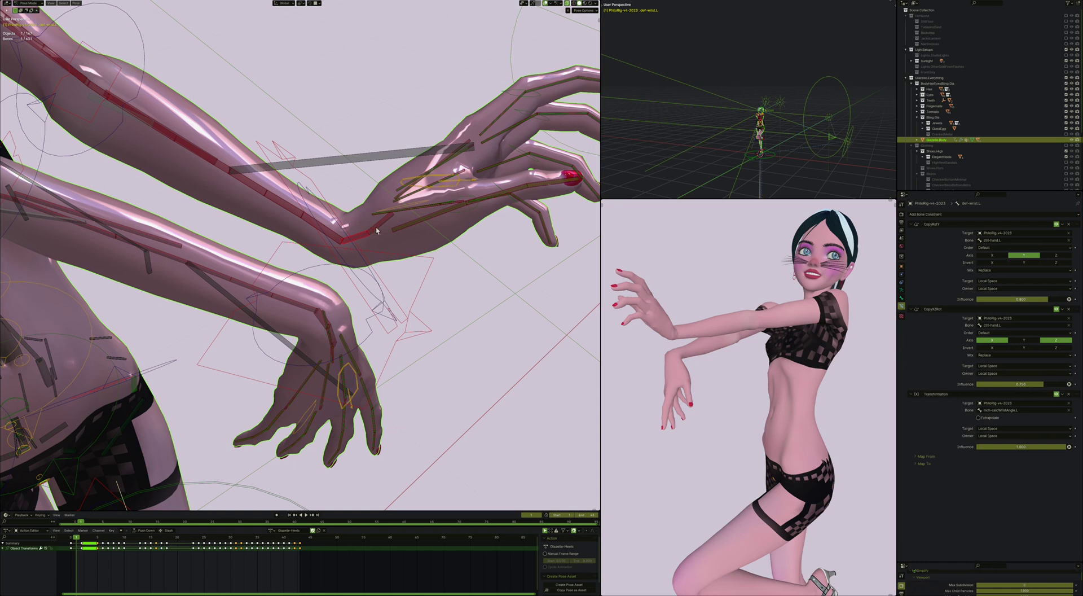
middle_drag(376, 230, 414, 206)
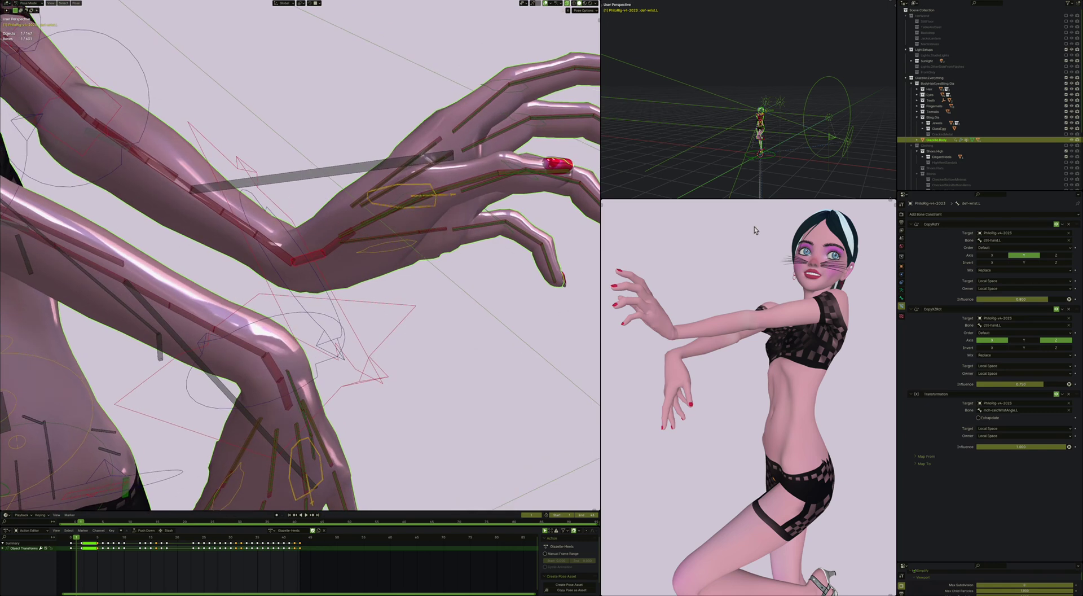
Step: Hide the Arms and Hands bone collection of the armature
click(902, 290)
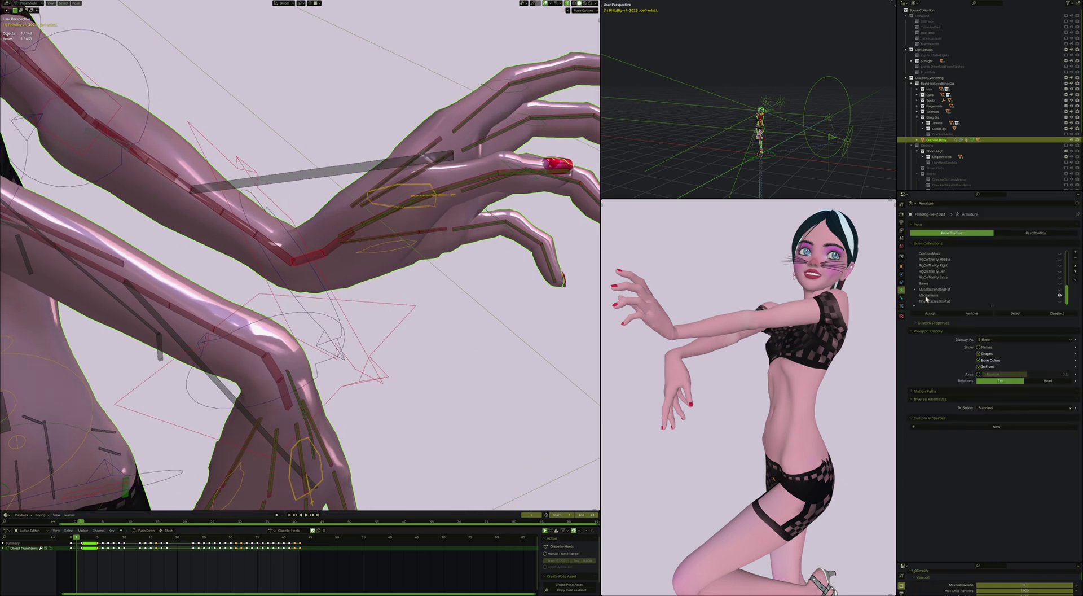
click(1061, 283)
middle_drag(469, 184, 468, 183)
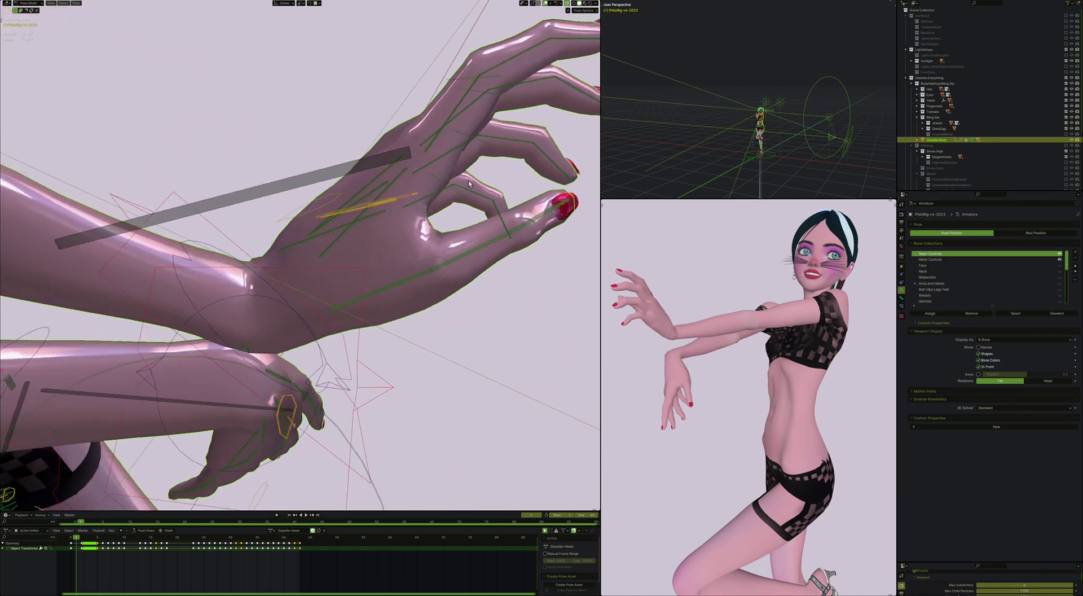
Step: Select the left index finger's base control and examine its Damped Track bone constraint
click(432, 145)
mouse_move(433, 145)
middle_down()
mouse_move(421, 149)
mouse_move(443, 138)
middle_up()
scroll(432, 144, down, 1)
click(903, 307)
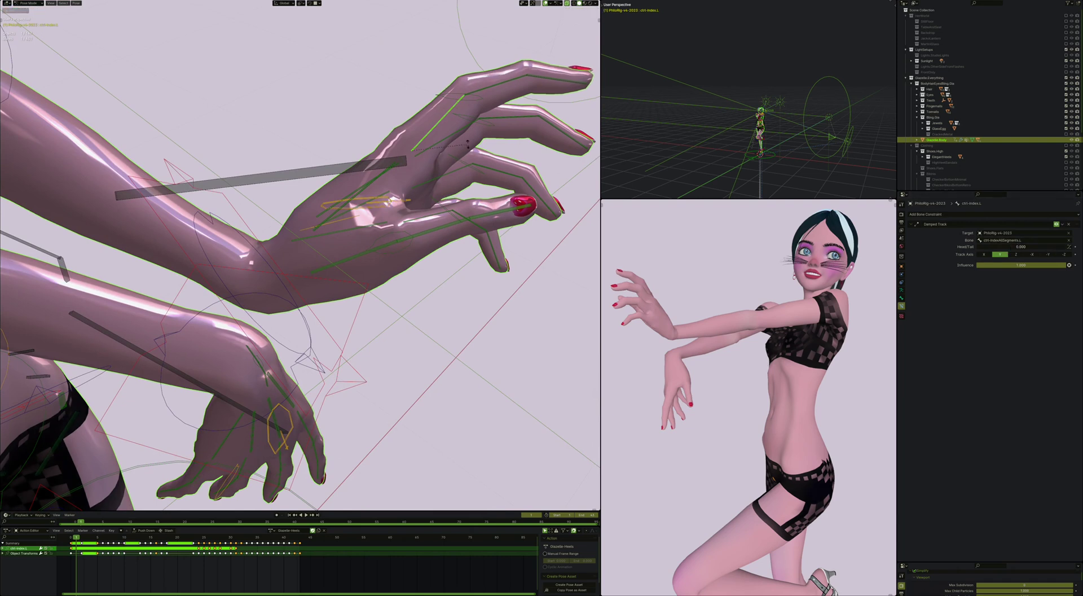
middle_drag(469, 142, 472, 139)
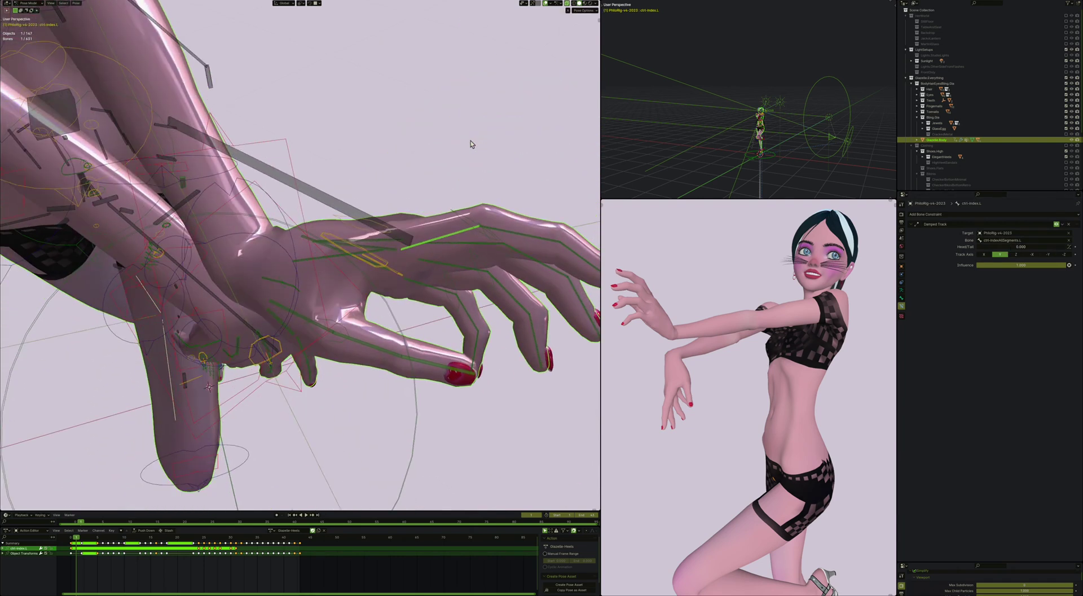
Step: Try rotating the left index finger's base control and moving its all-segments control
key(r)
click(486, 253)
middle_drag(487, 254, 454, 168)
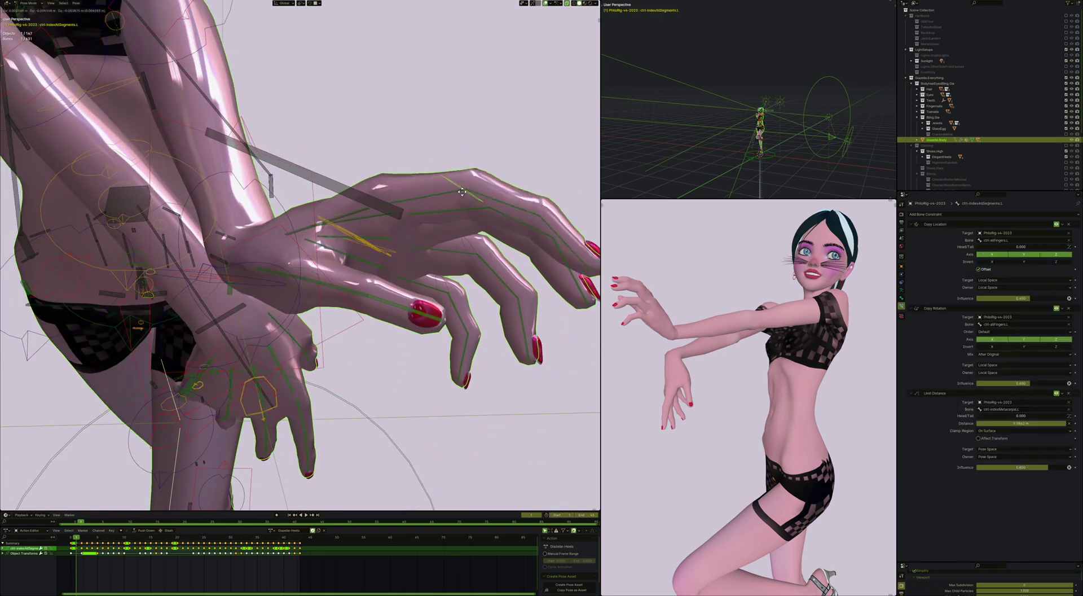
click(428, 191)
middle_drag(427, 191, 440, 177)
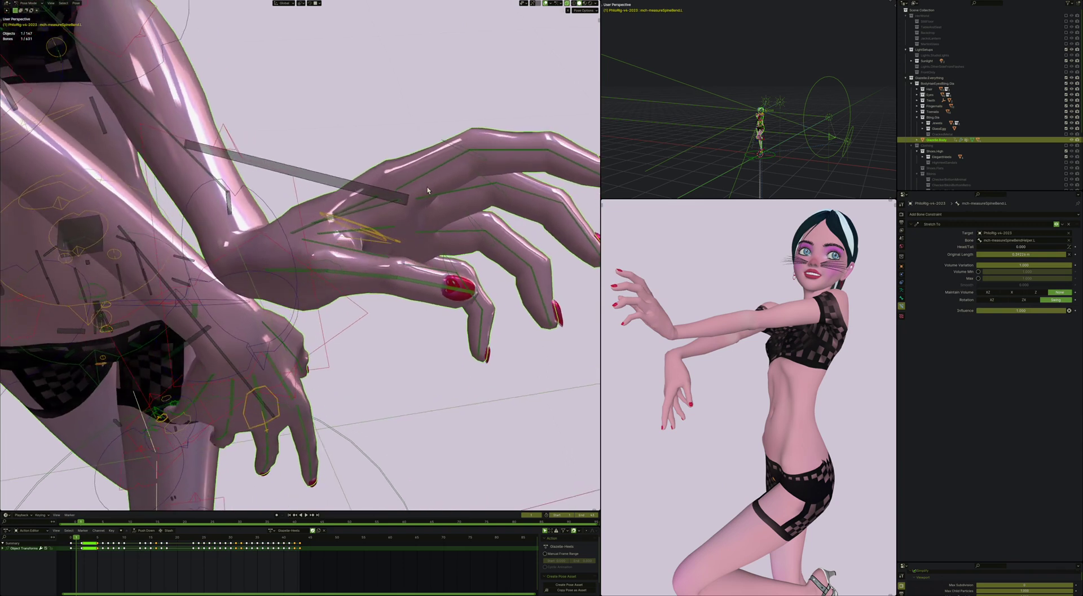
Step: Select the left index finger's second segment control and try rotating it on its own
click(440, 175)
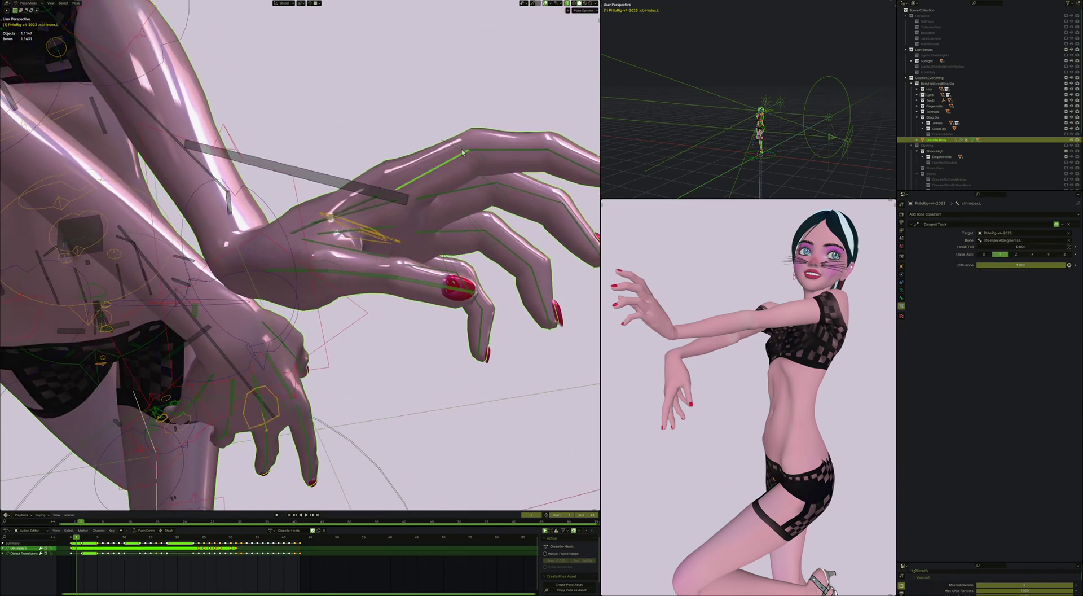
click(504, 154)
middle_drag(504, 154, 502, 162)
click(504, 153)
key(r)
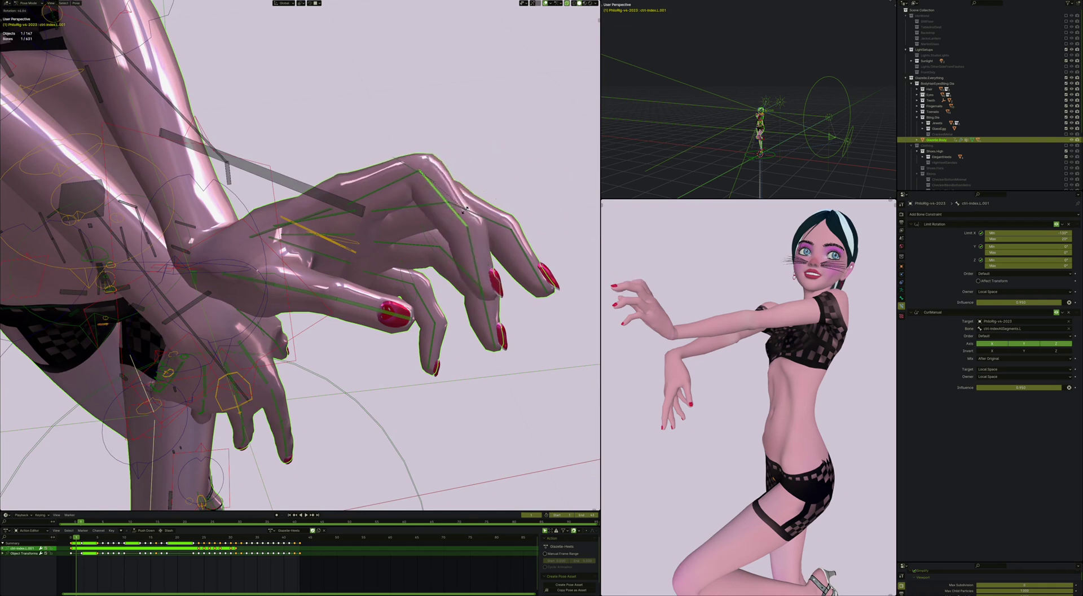
right_click(491, 205)
Step: Add the index fingertip control to the selection, change the pivot point and test rotating both segments together
middle_drag(490, 206, 496, 193)
shift+click(551, 197)
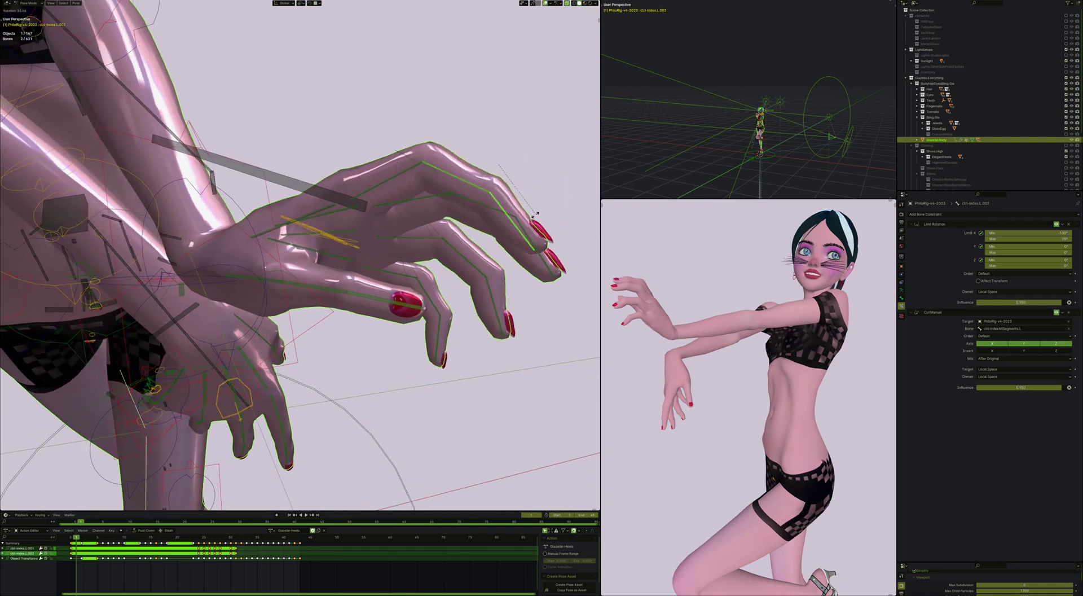
key(period)
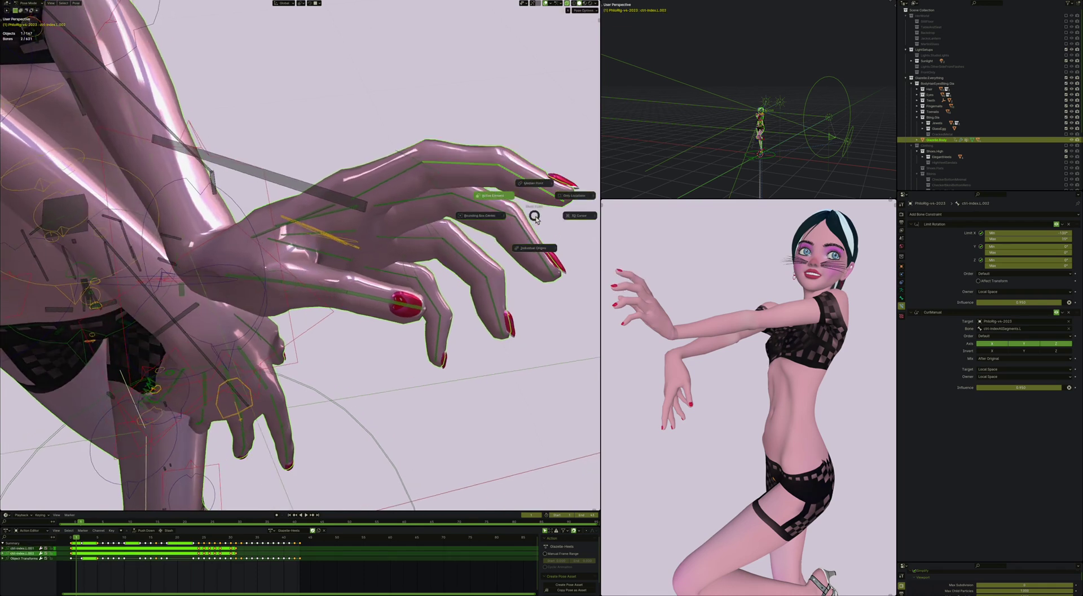
key(r)
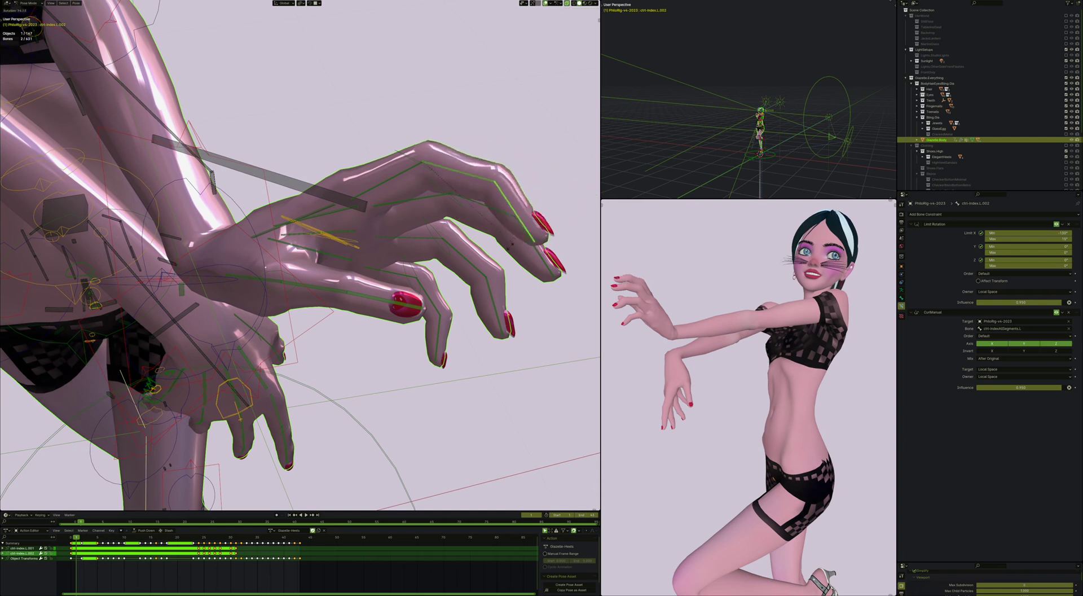
click(399, 258)
Step: Curl the whole left index finger inward by rotating its all-segments control
middle_drag(400, 258, 378, 277)
key(r)
click(414, 184)
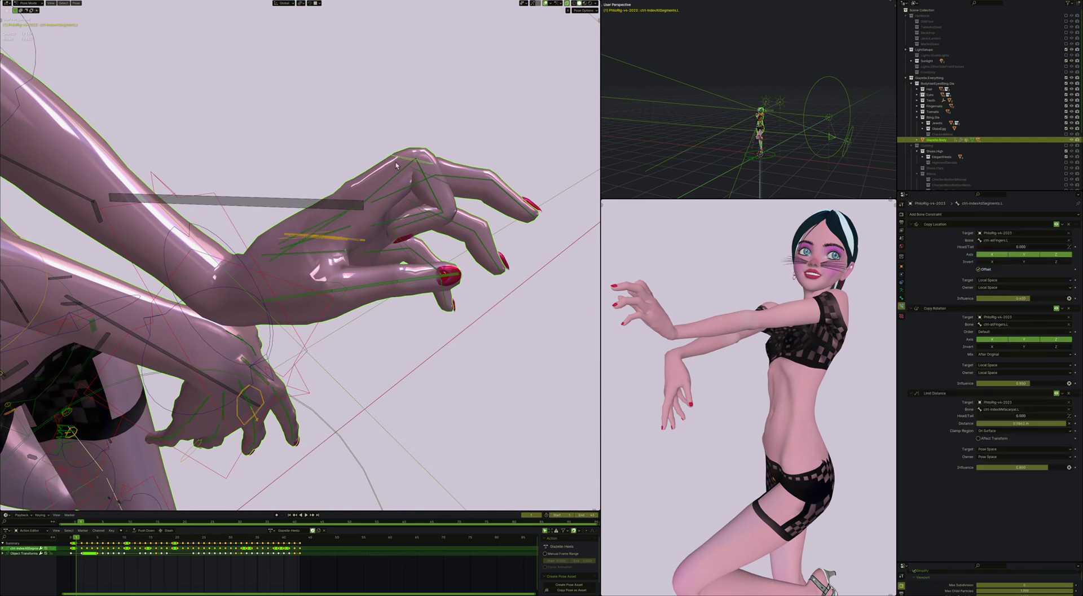
Step: Select all bones and restore the index finger's pose from before the test curl
key(a)
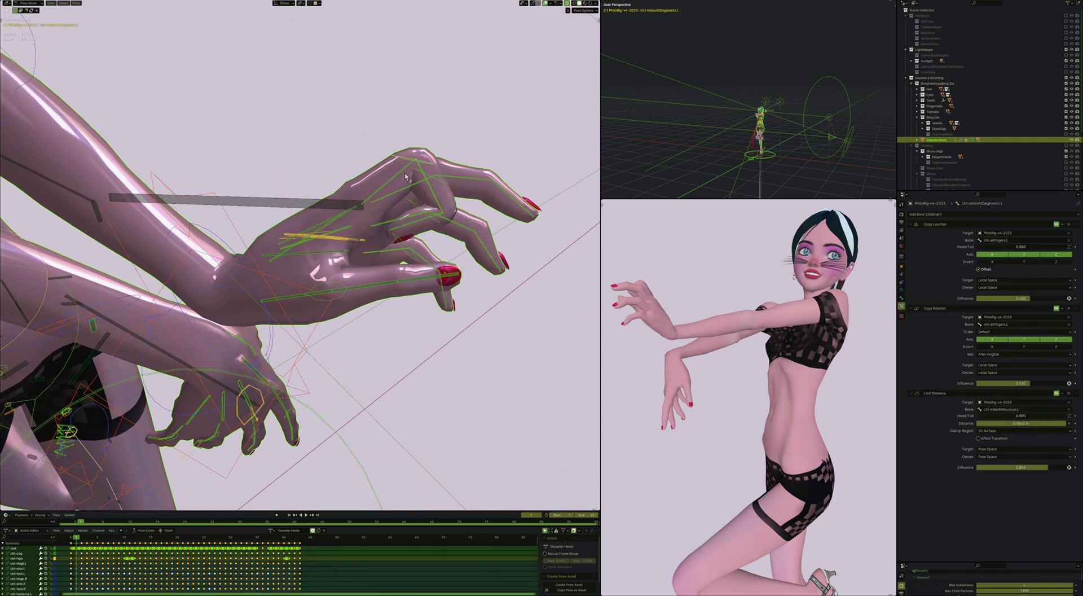
key(alt+r)
key(alt+g)
key(ctrl+z)
key(ctrl+z)
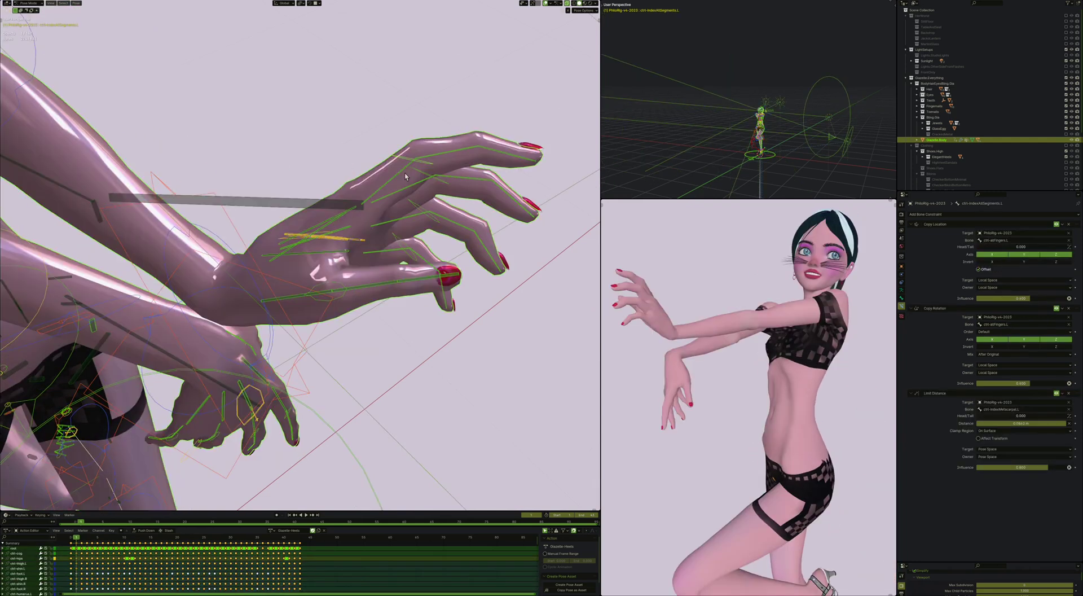
Step: Examine the constraints on the left index finger's base control and its all-segments control
middle_drag(393, 179, 378, 180)
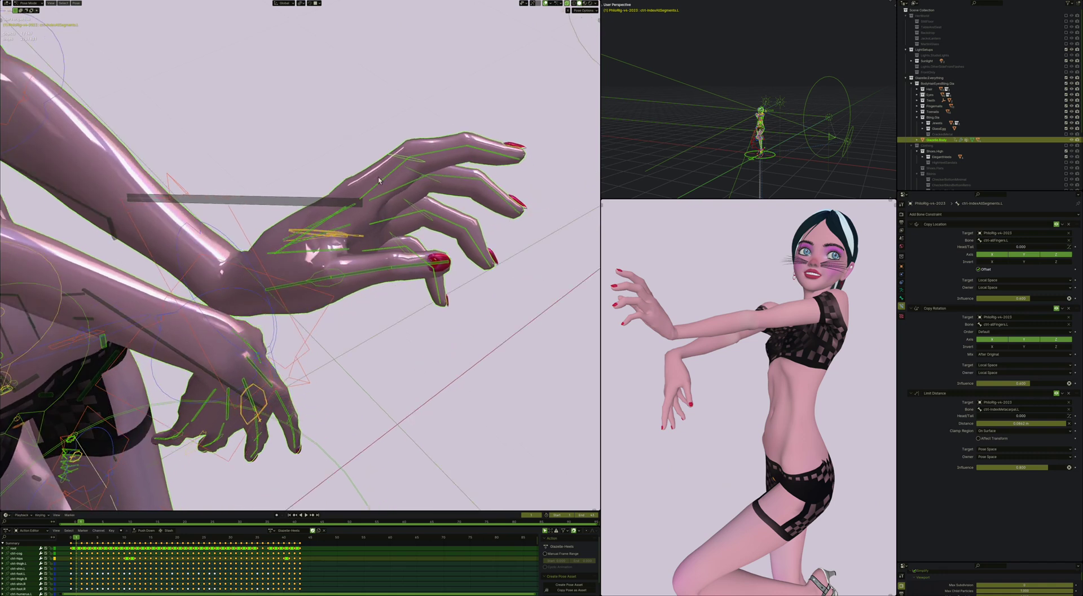
click(440, 158)
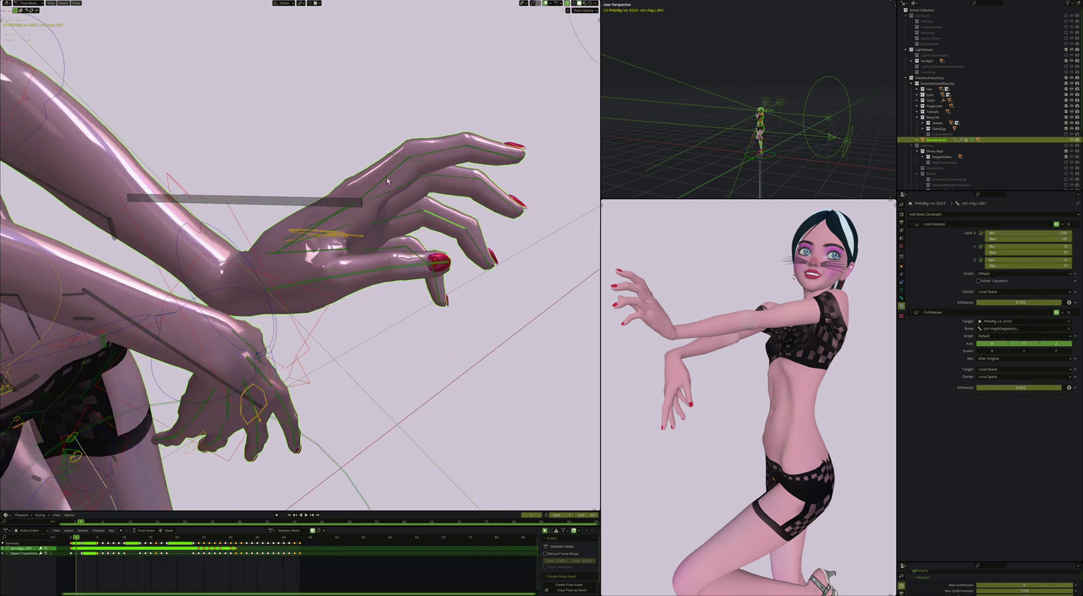
click(388, 180)
middle_drag(388, 181, 362, 232)
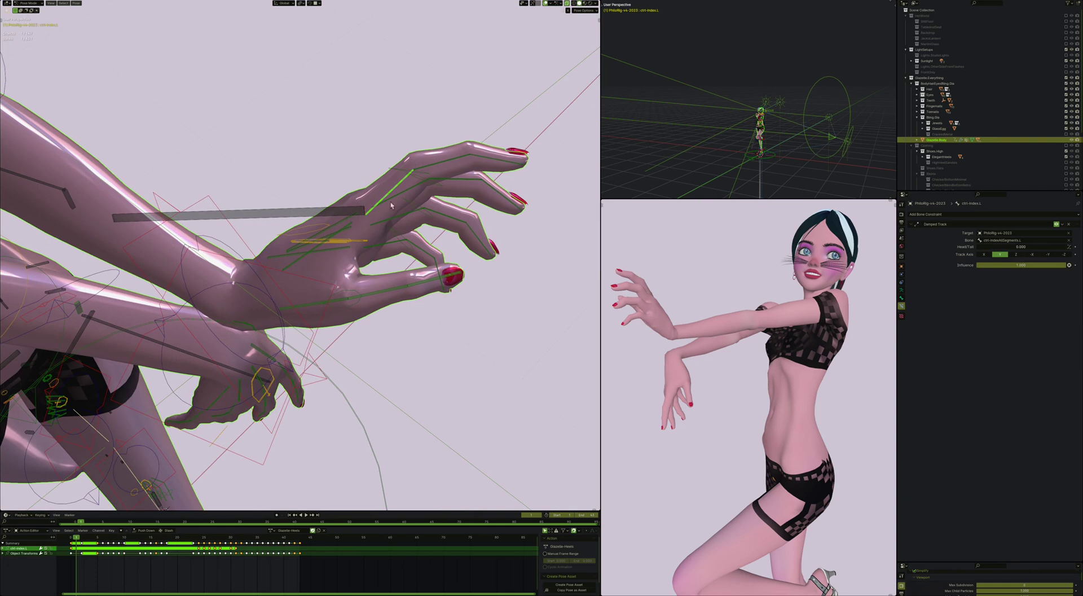
middle_drag(393, 197, 620, 140)
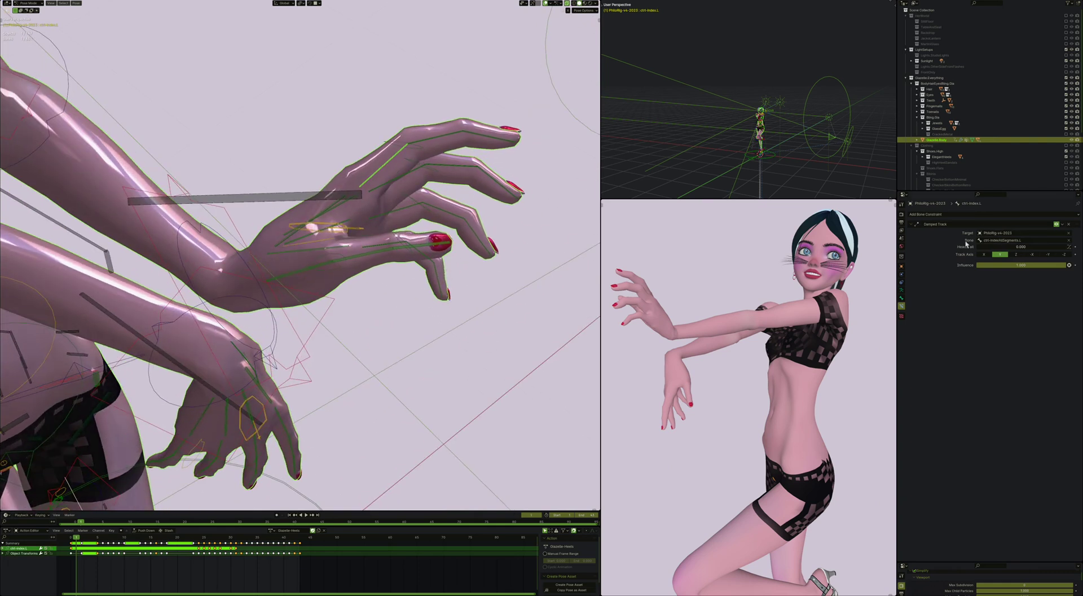
click(408, 147)
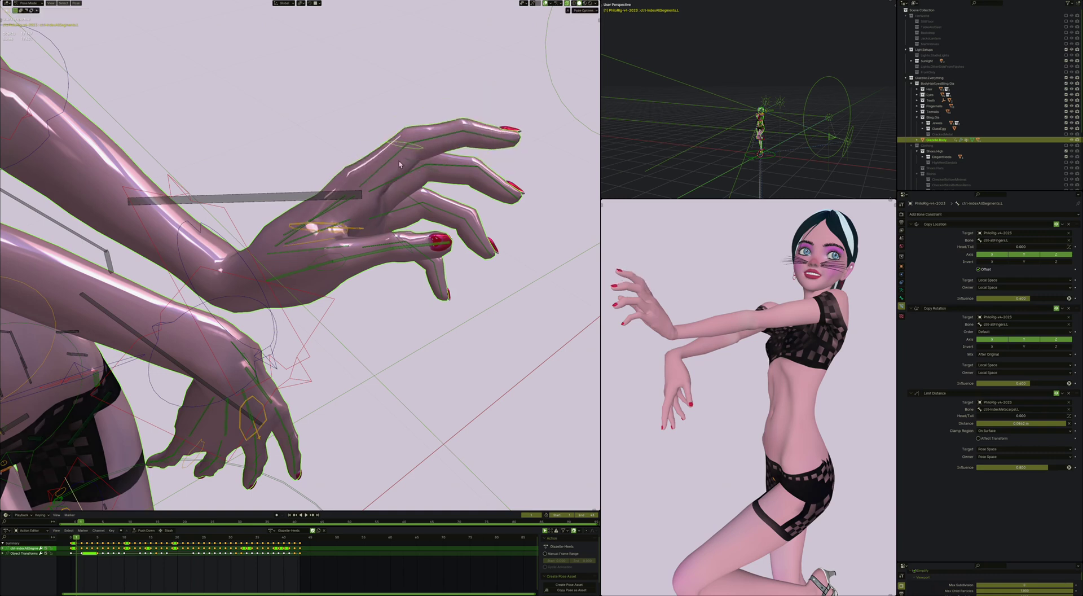
Step: Try bending the index finger's second segment inward about X and backwards to test its Limit Rotation constraint
click(429, 144)
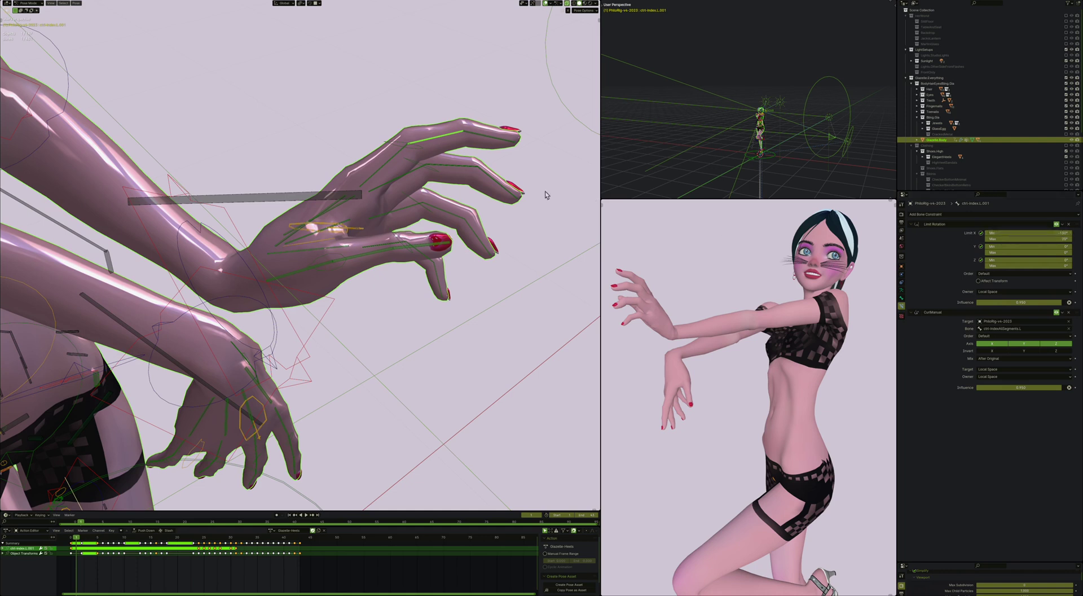
key(r)
key(x)
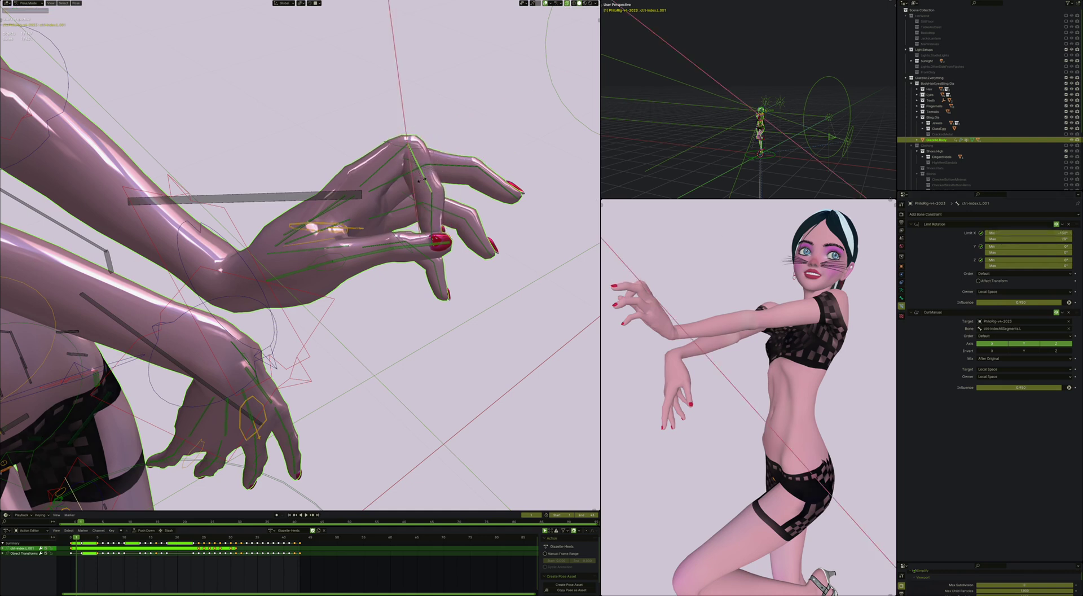
right_click(451, 130)
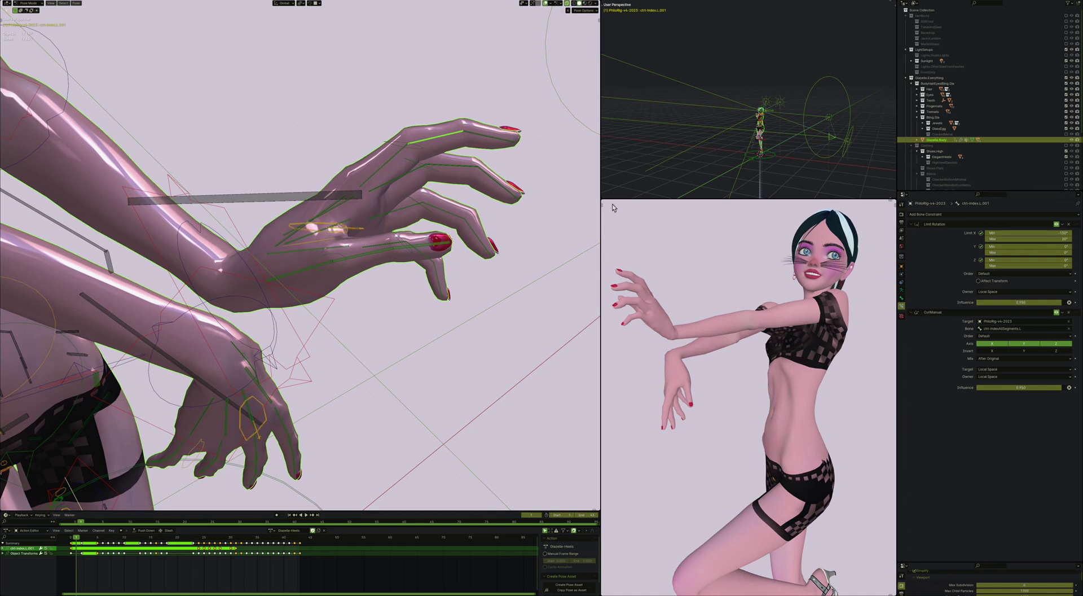
key(r)
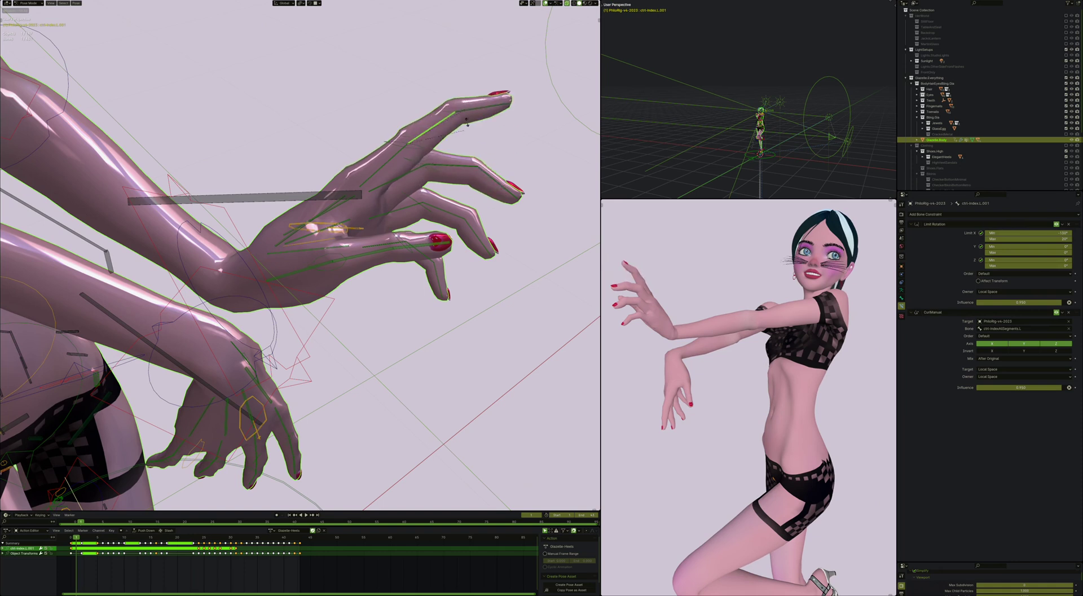
click(467, 160)
middle_drag(467, 160, 445, 181)
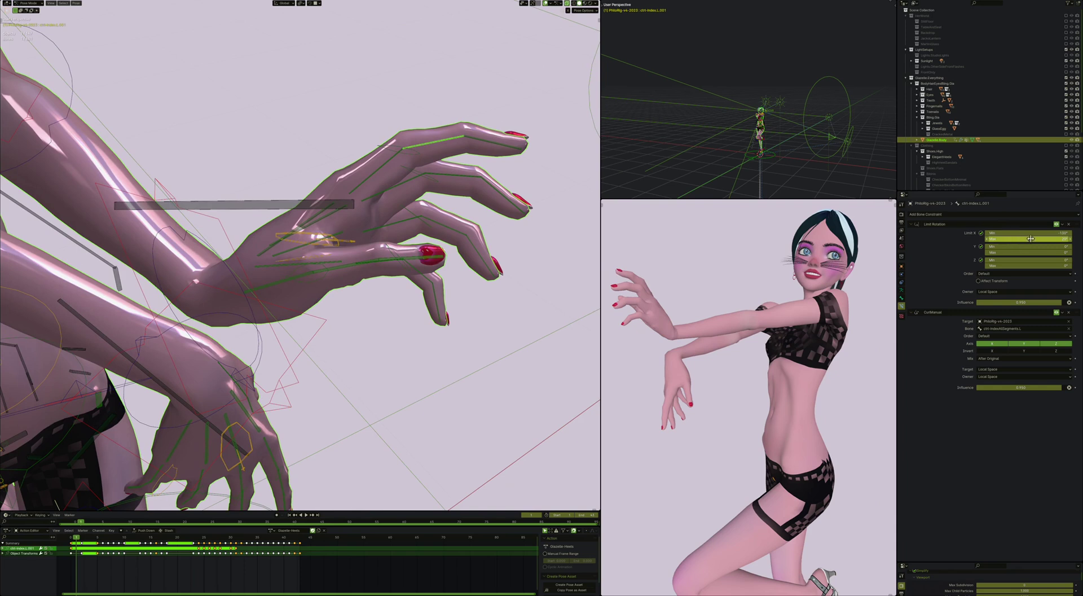
Step: Try rotating the index finger's second segment from other viewing angles to test its Y and Z rotation limits
mouse_move(489, 214)
middle_down()
mouse_move(376, 414)
mouse_move(490, 216)
middle_up()
key(r)
click(284, 175)
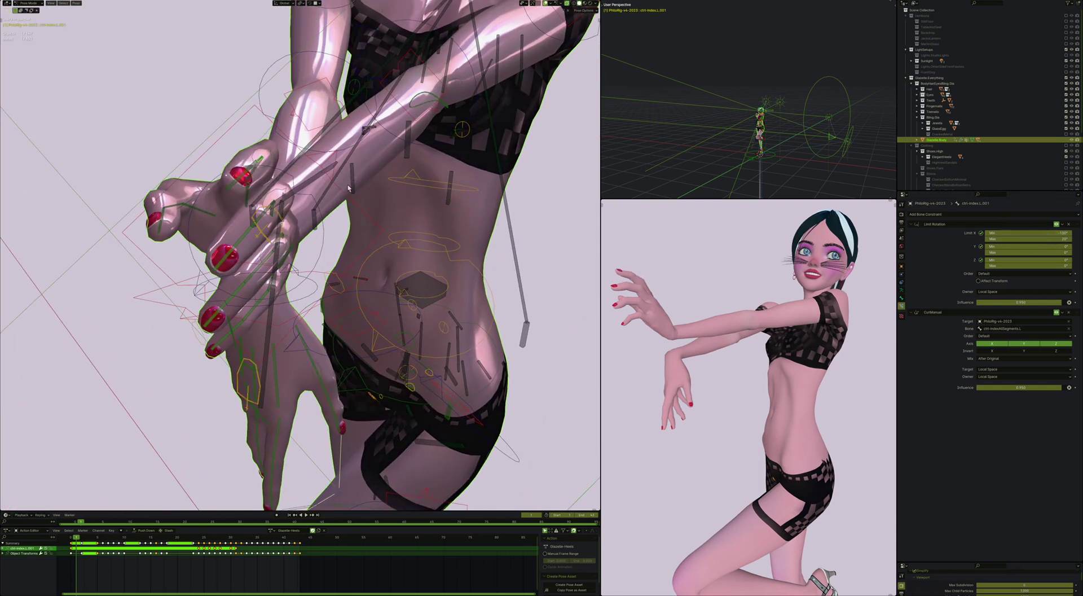
middle_drag(283, 176, 276, 172)
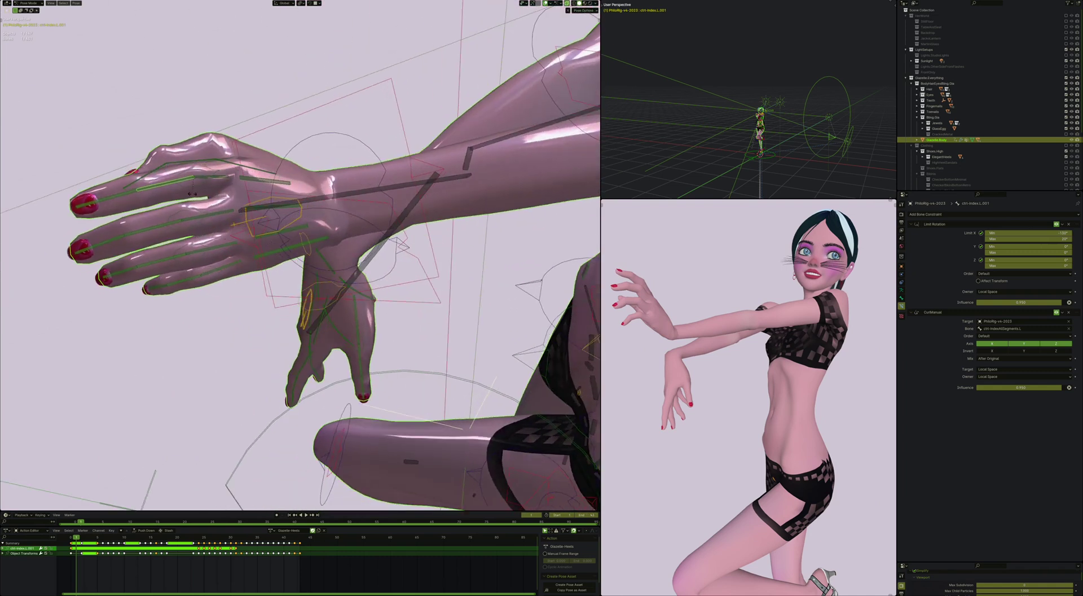
key(r)
right_click(172, 199)
middle_drag(156, 206, 333, 145)
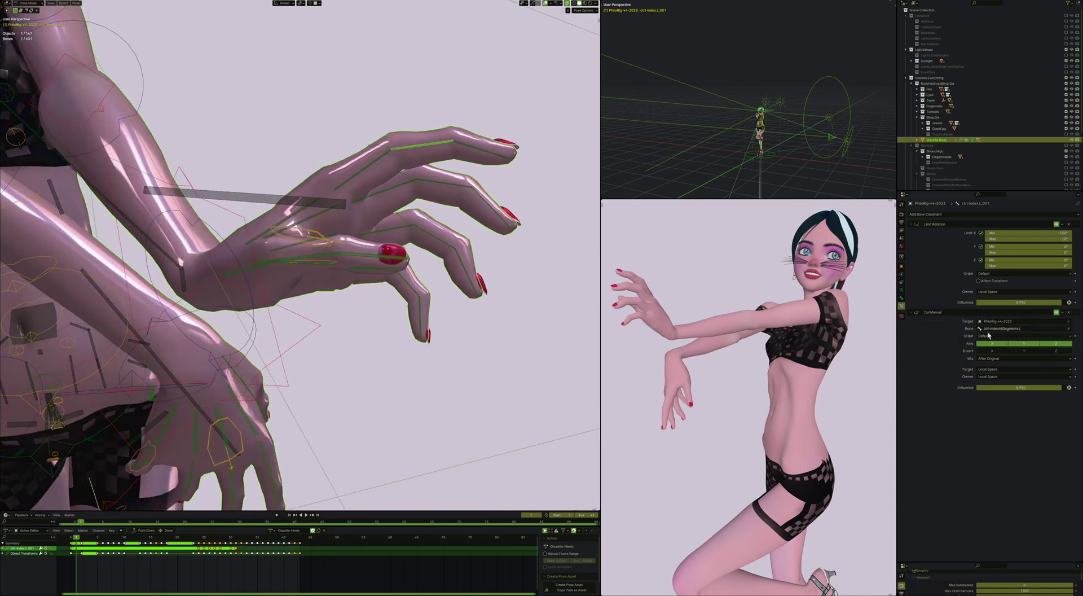
Step: Compare the index all-segments control's constraints with the second segment's rotation-copying constraint that targets it, including its After Original mix
click(382, 151)
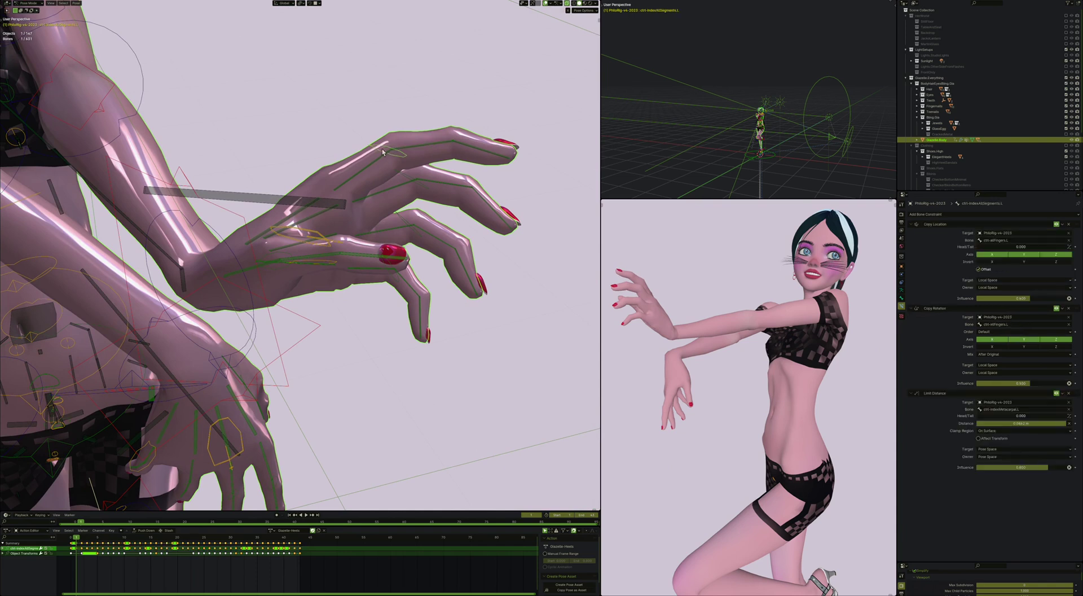
click(435, 154)
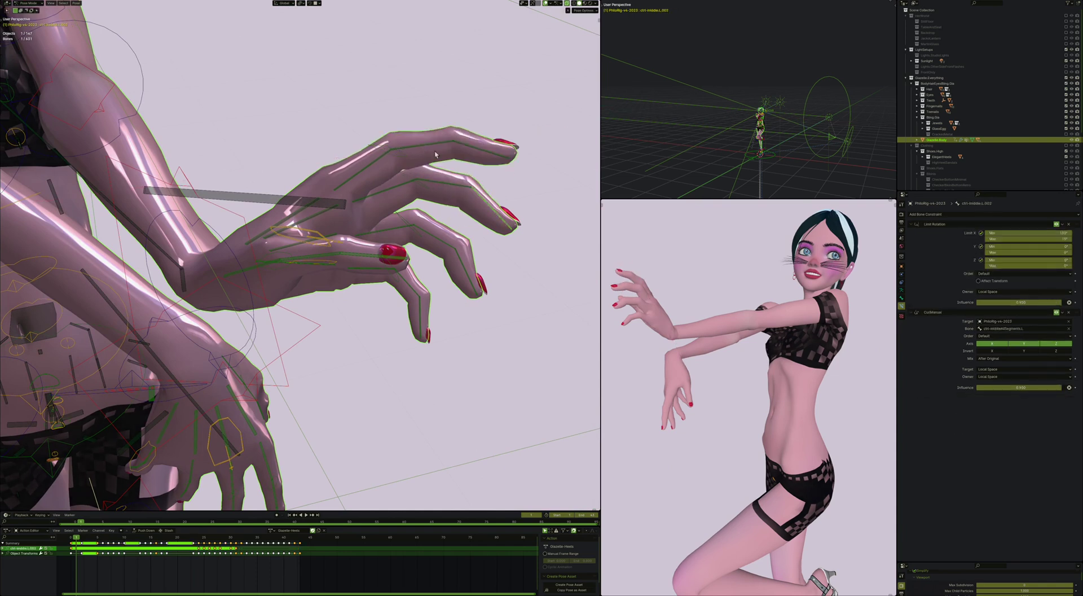
click(437, 148)
click(388, 149)
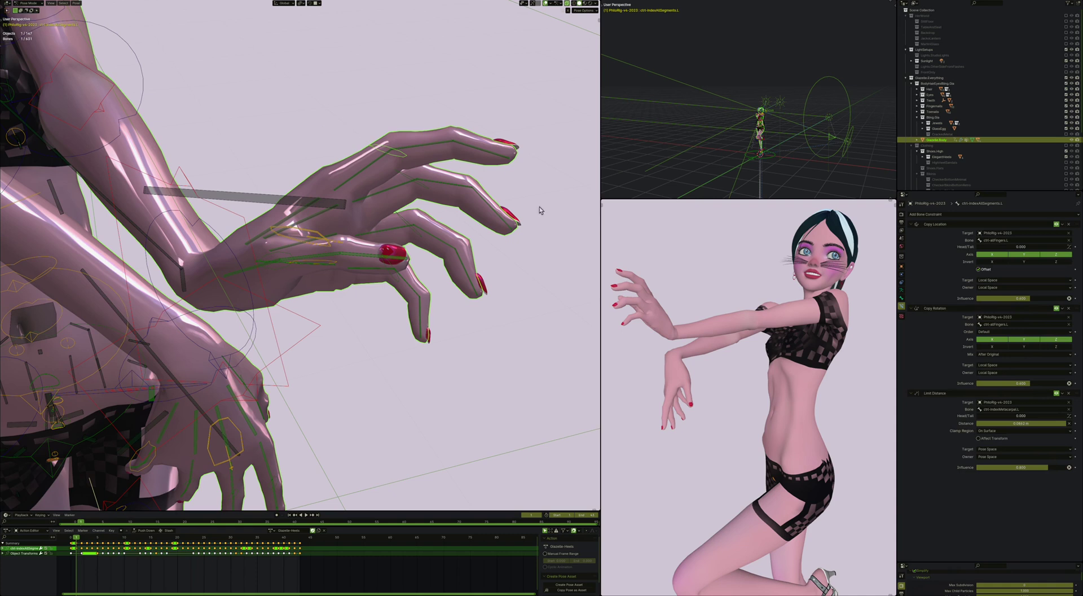
click(423, 145)
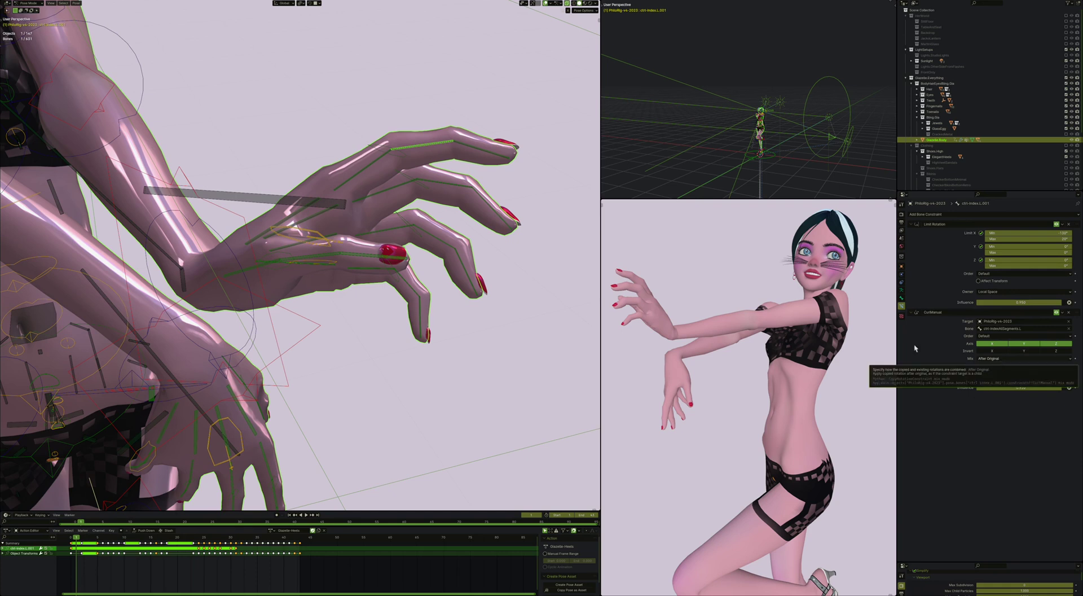
Step: Select the index finger's all-segments control and rotate it to curl the finger partway
click(401, 152)
key(r)
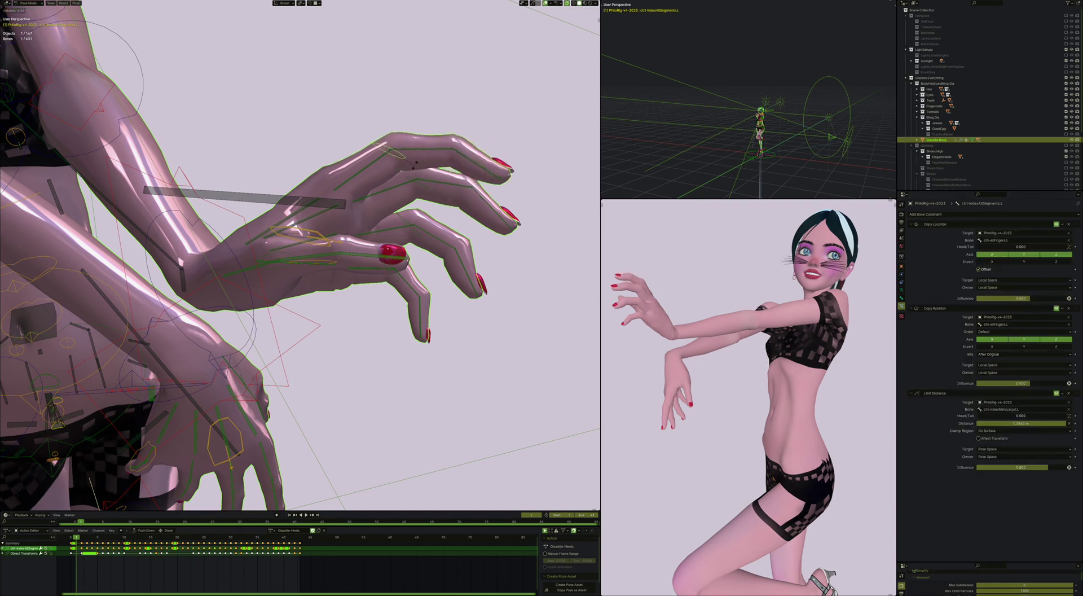
click(410, 177)
Step: Try bending the index finger's second segment about its local X axis on top of the all-segments curl
click(429, 174)
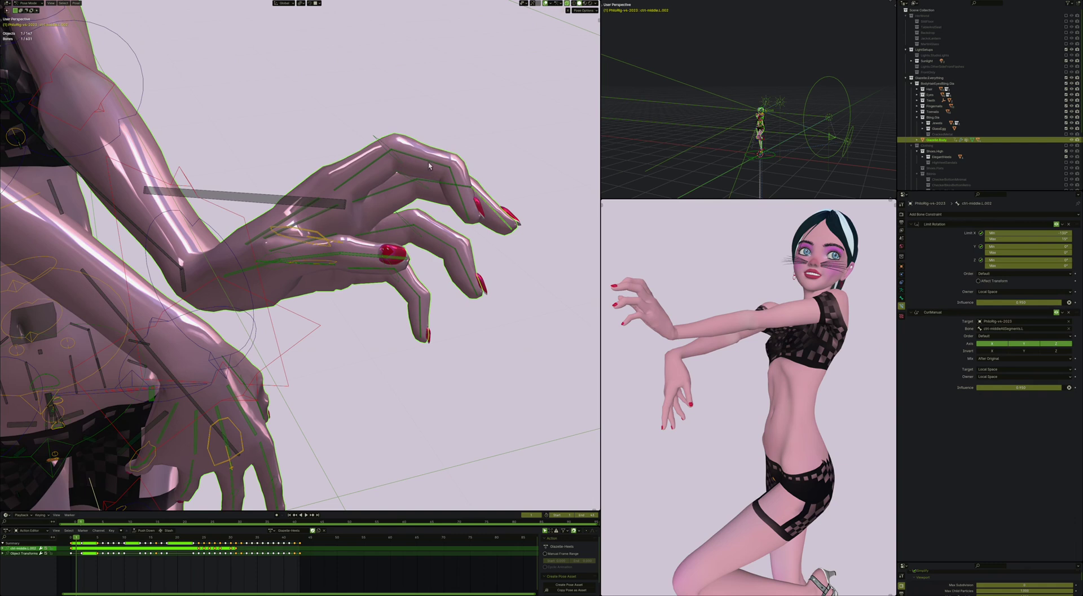
click(429, 165)
key(r)
key(x)
key(x)
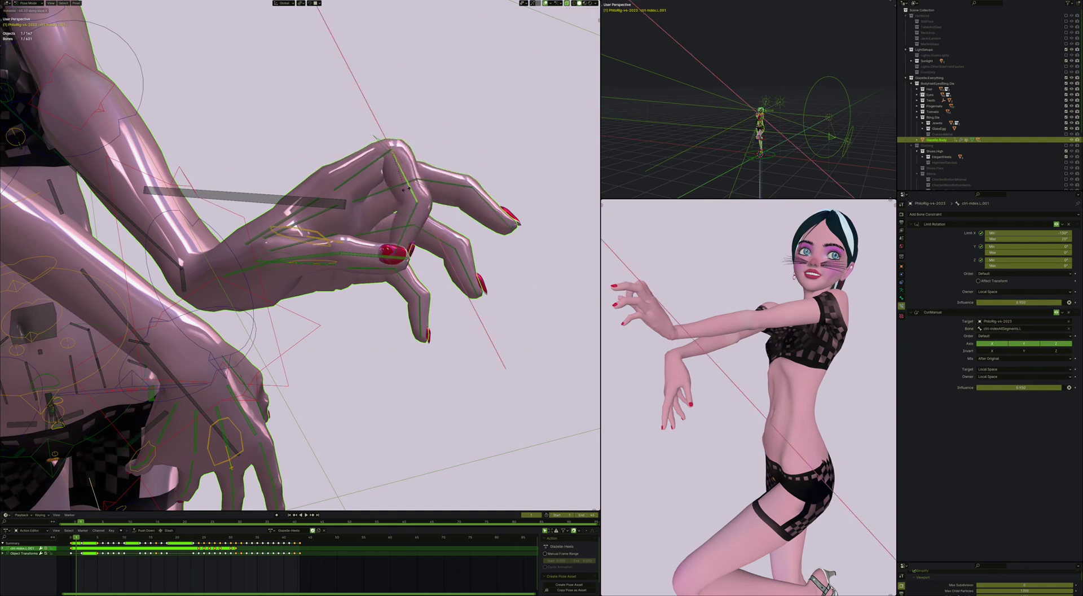
right_click(398, 163)
Step: Clear the test rotation so the left index finger returns to its uncurled pose
click(404, 160)
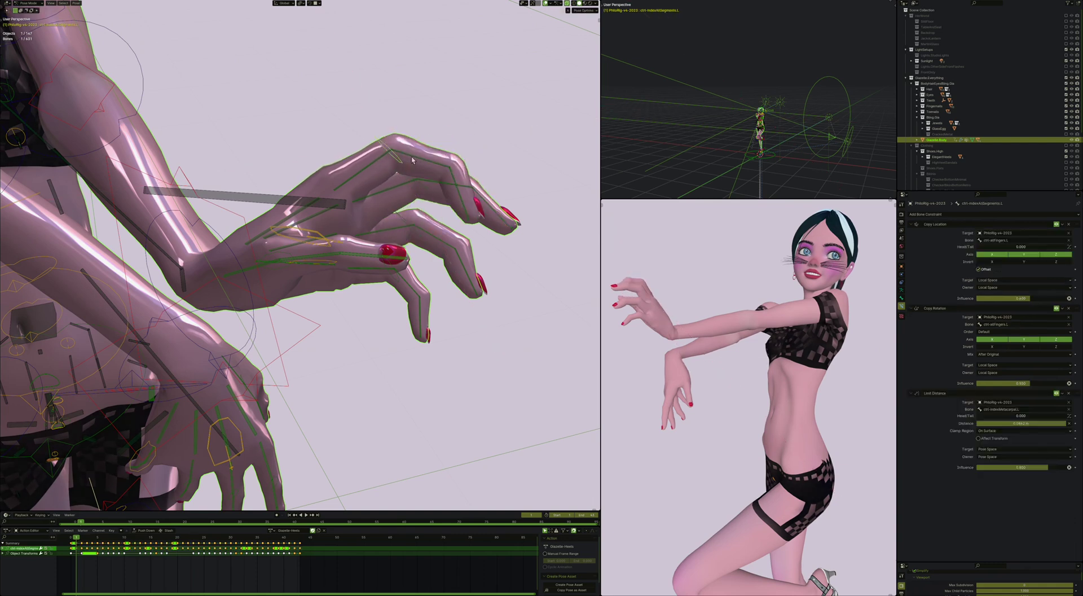
click(431, 160)
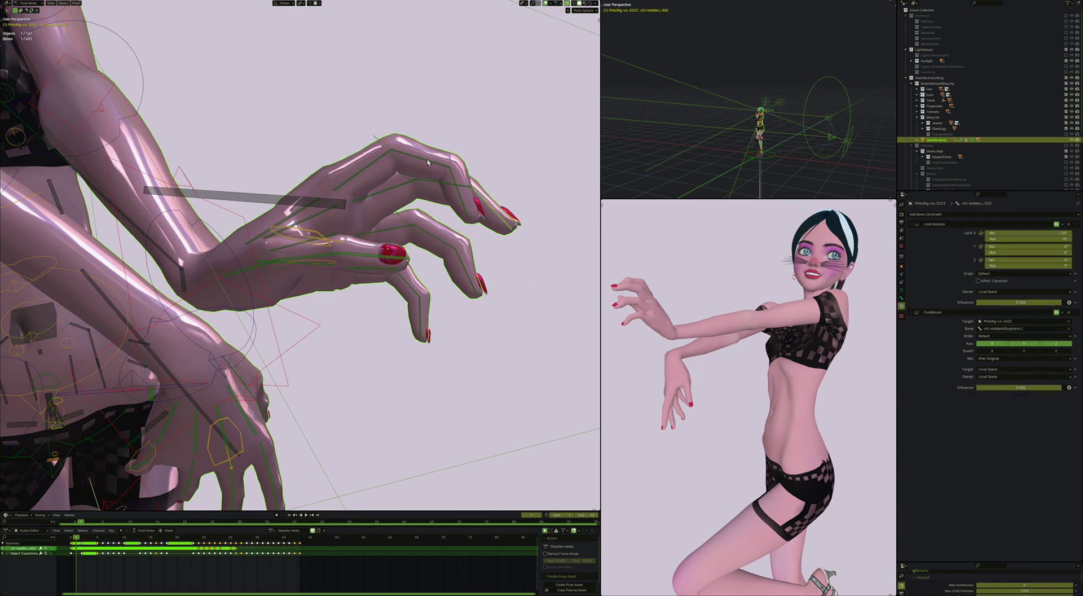
key(alt+r)
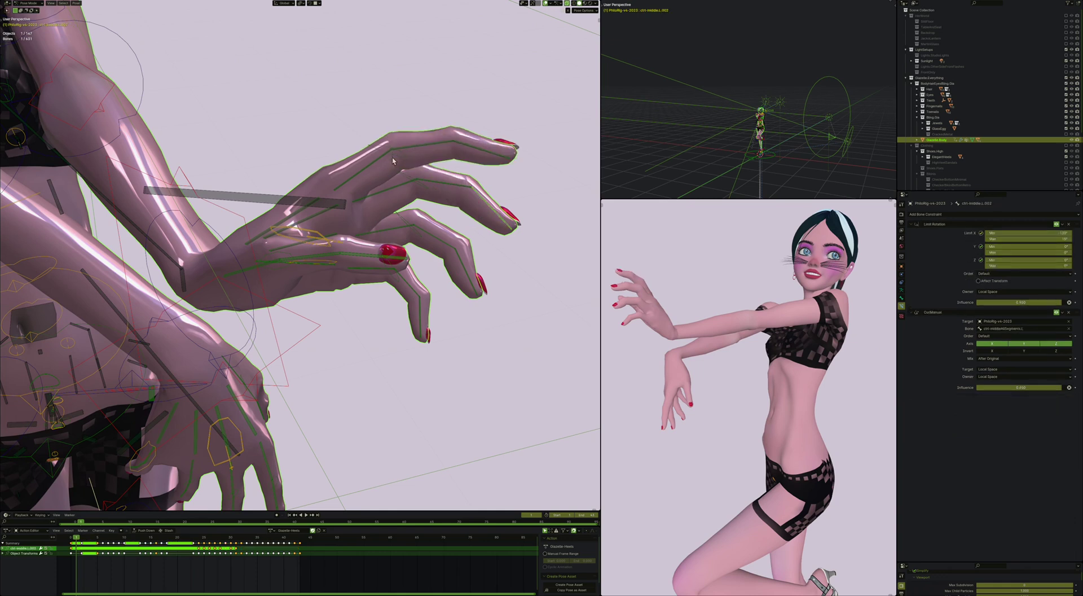
Step: Try curling the left index finger about its local X axis with its all-segments control
click(477, 152)
click(379, 152)
key(x)
key(x)
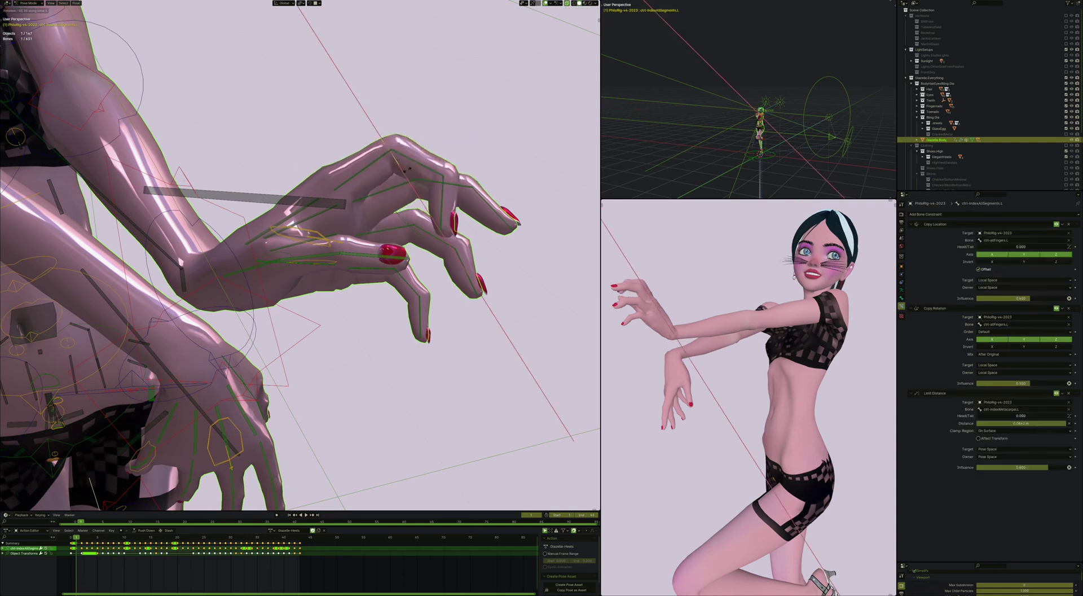
right_click(396, 186)
middle_drag(395, 186, 391, 193)
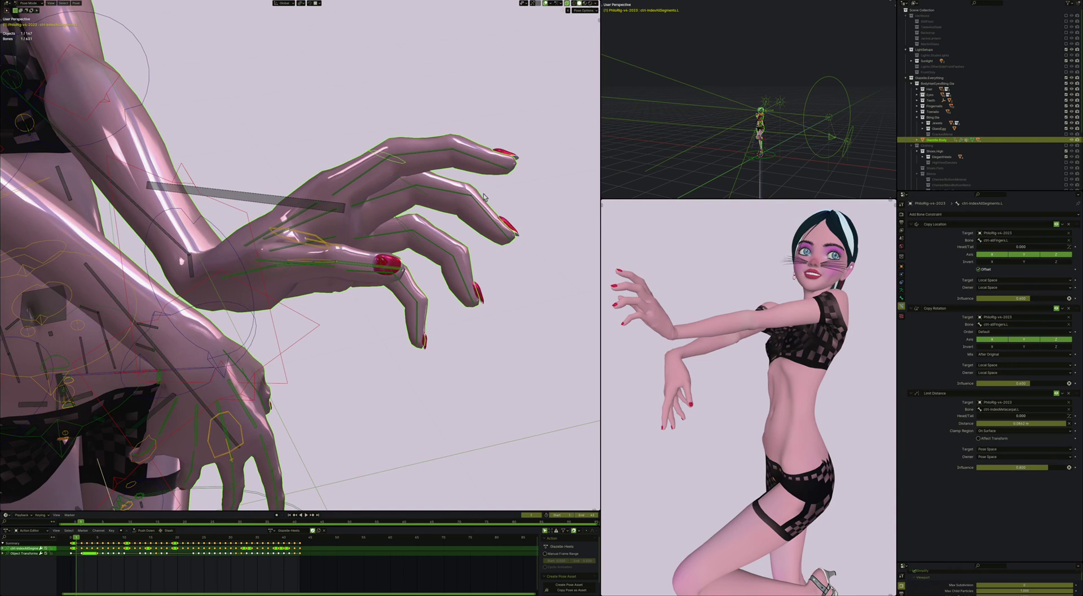
Step: Try rotating the left hand's all-fingers control that drives the index all-segments control's copy constraints
middle_drag(412, 257, 415, 262)
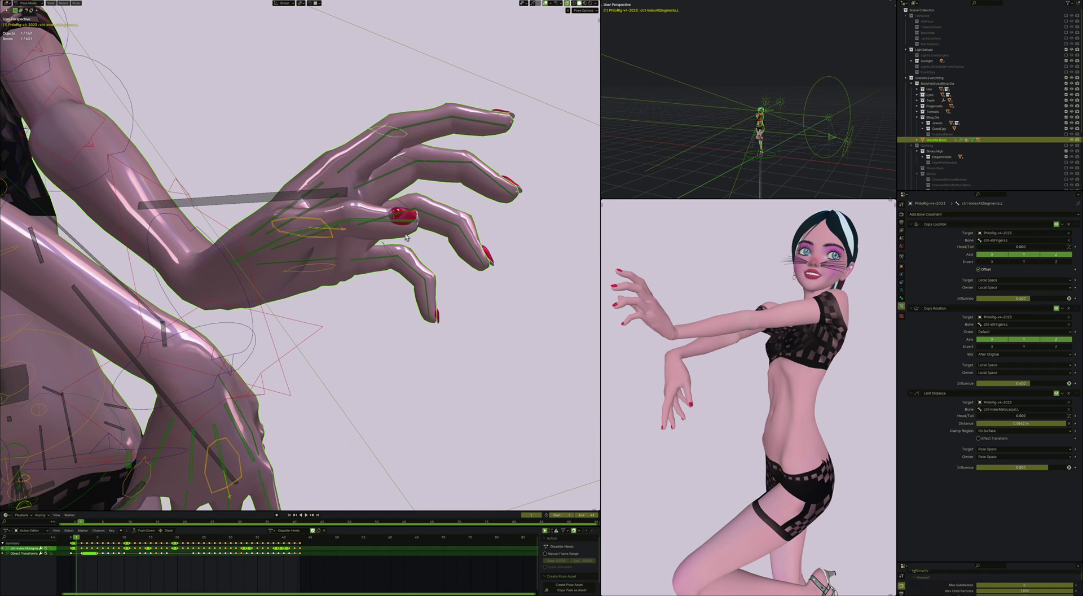
middle_drag(391, 195, 397, 161)
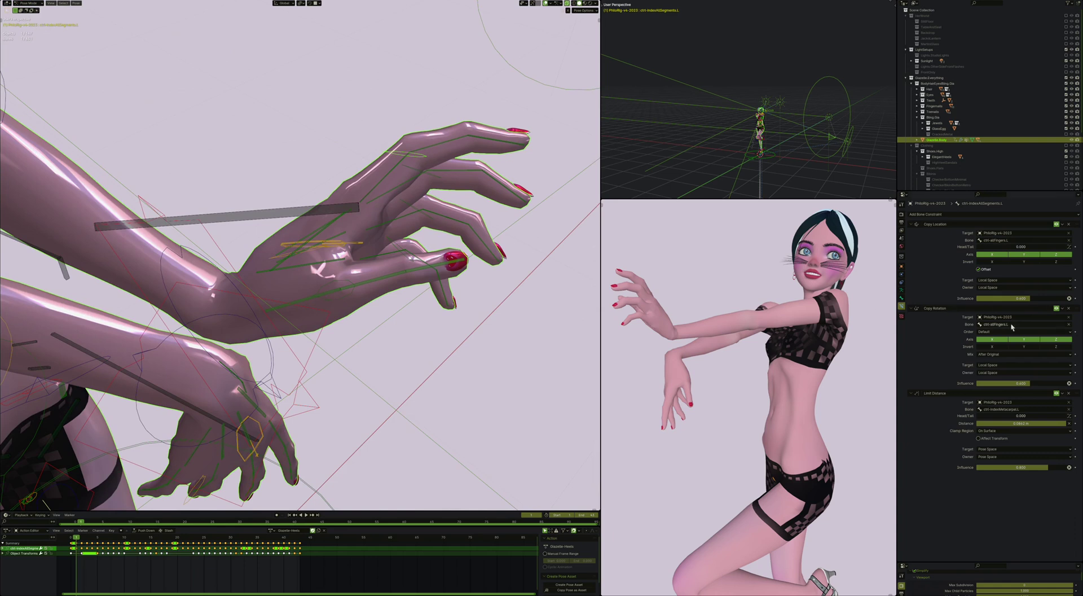
click(344, 251)
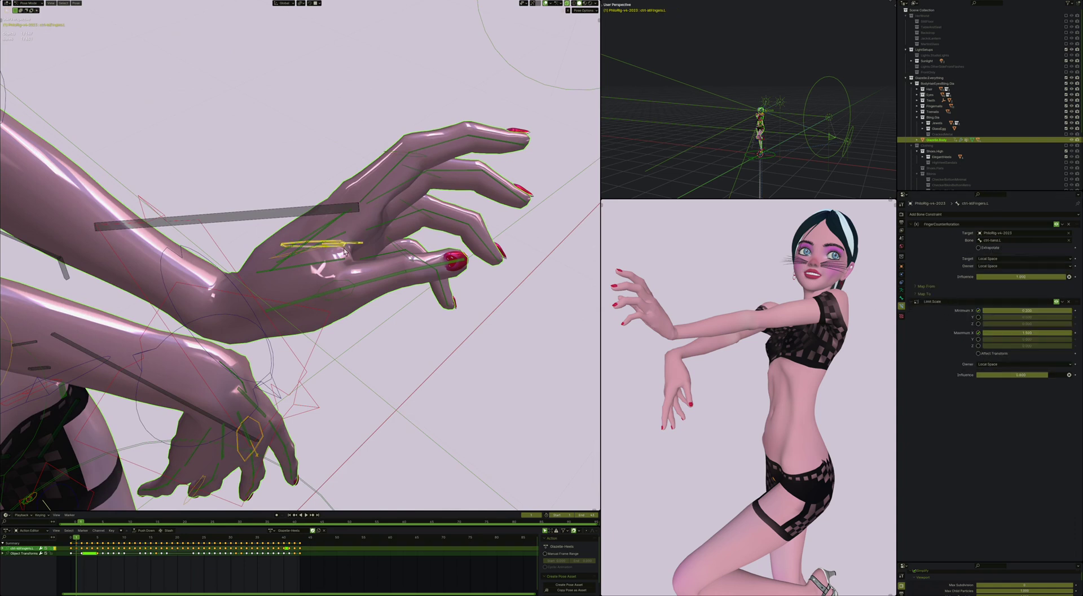
key(r)
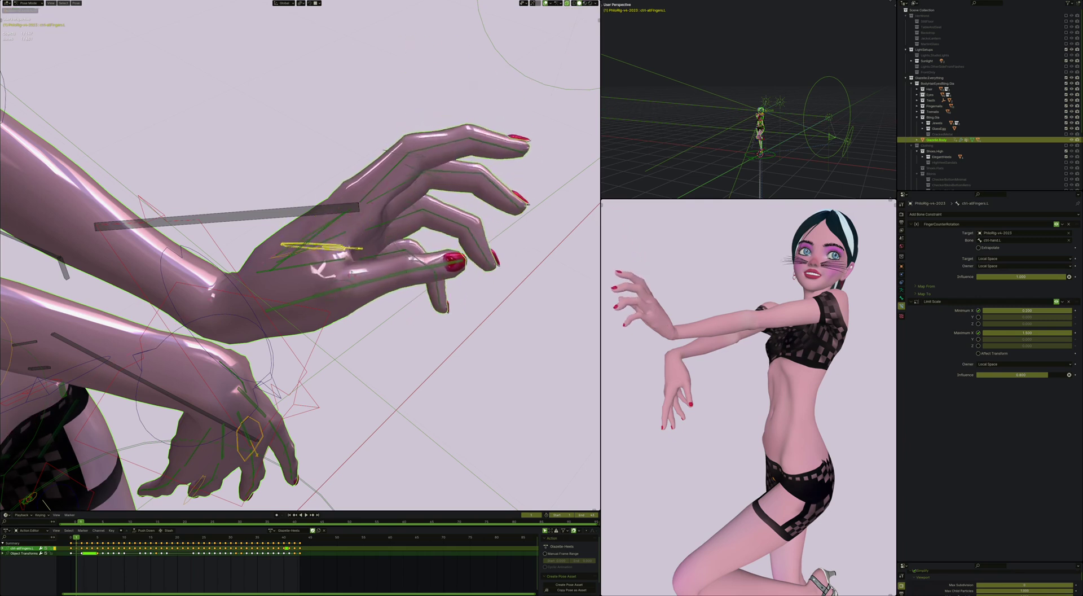
click(435, 201)
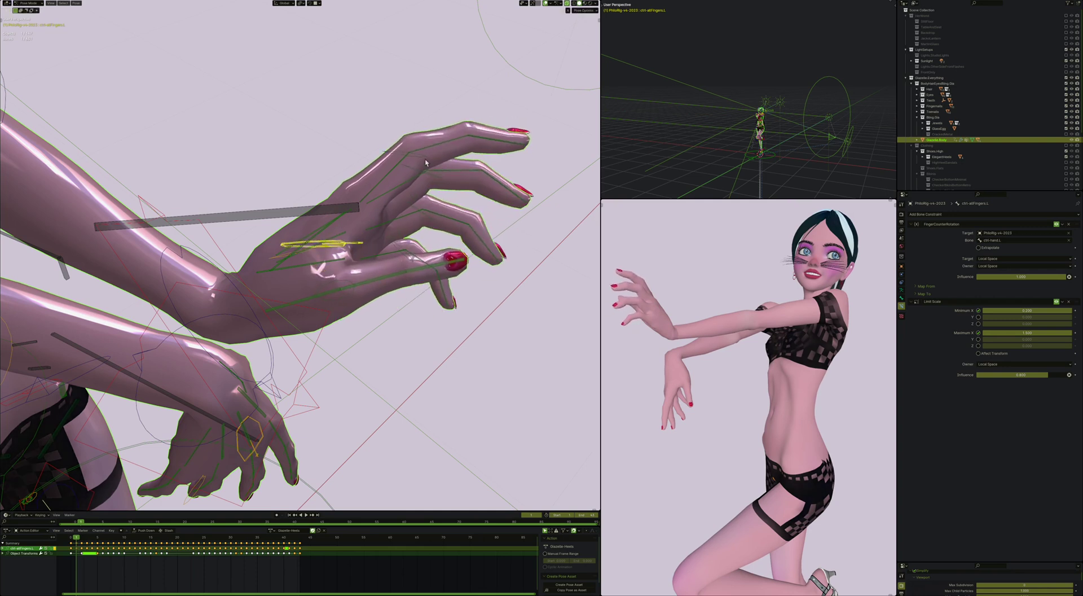
Step: Review the index all-segments control's constraints again and test a rotation of that control
click(475, 175)
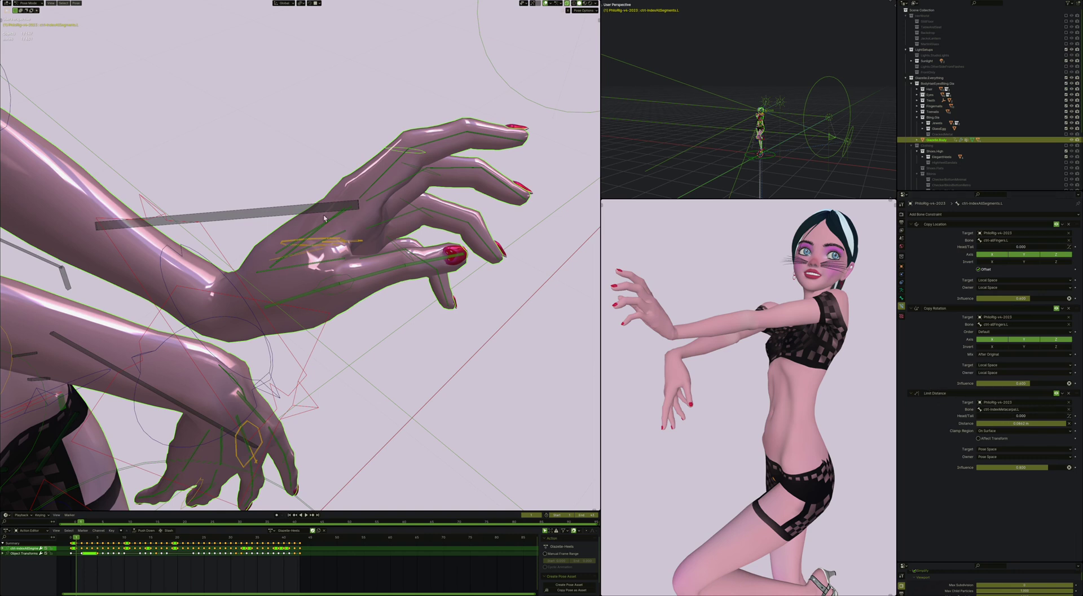
middle_drag(324, 217, 324, 218)
click(318, 181)
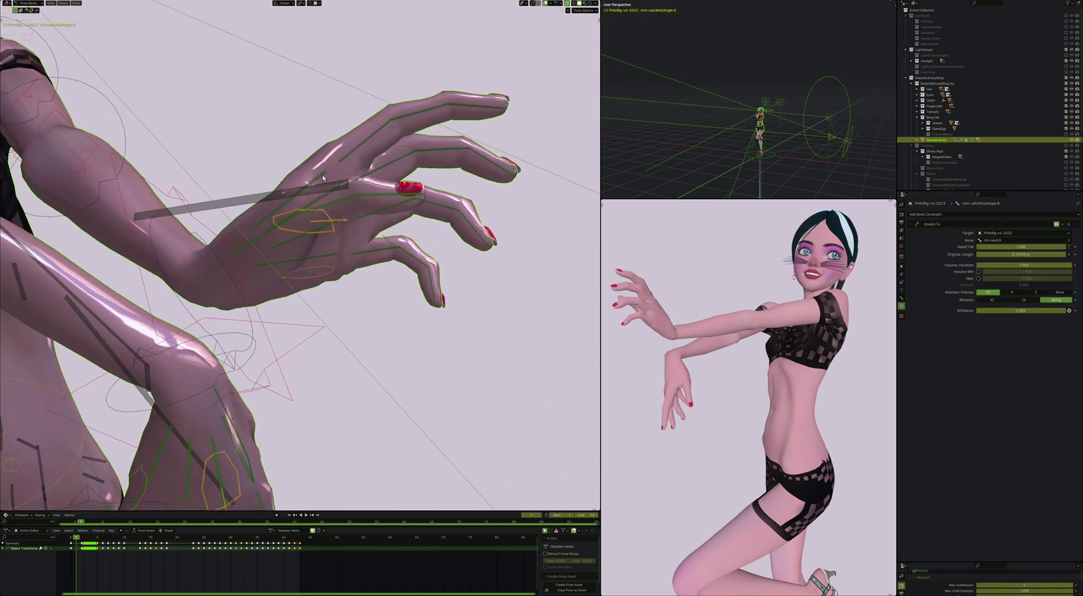
click(393, 119)
key(r)
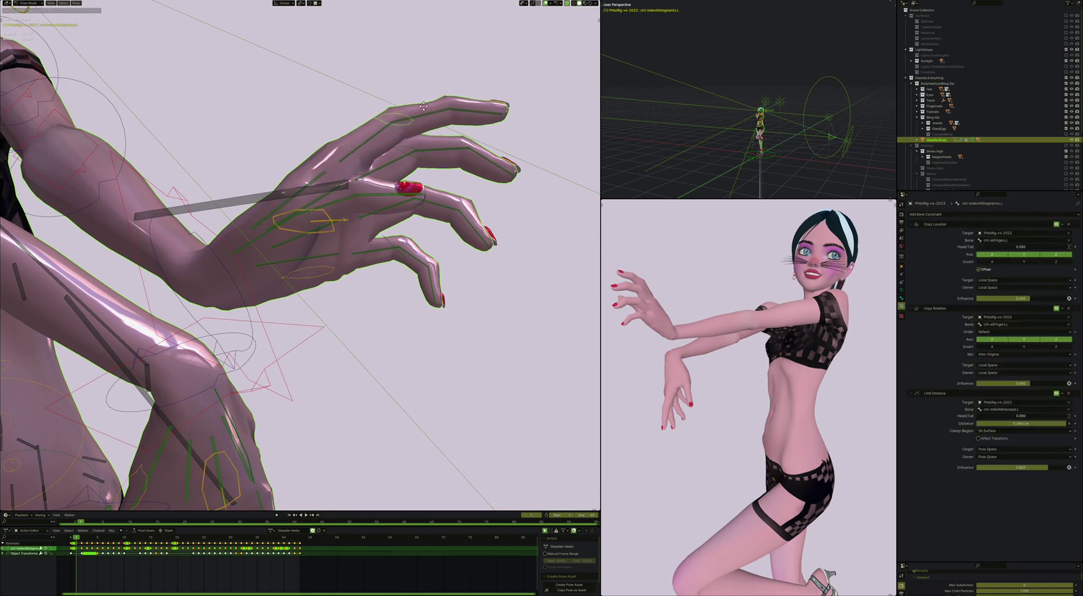
click(458, 49)
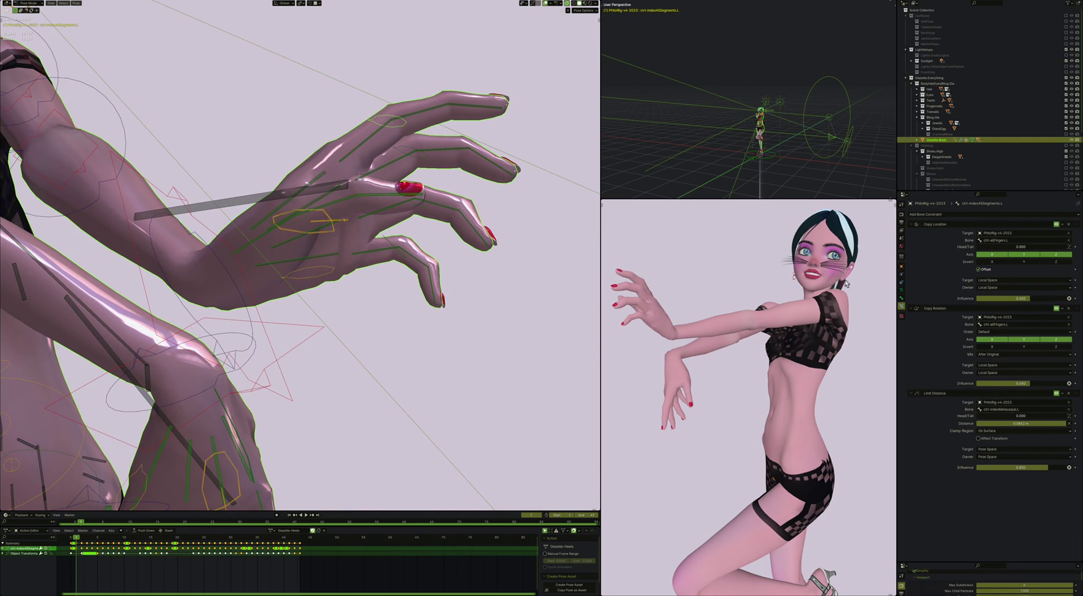
Step: Try rotating the left thumb's all-segments control to test how the thumb bends
middle_drag(436, 273, 375, 213)
click(382, 240)
scroll(336, 214, up, 2)
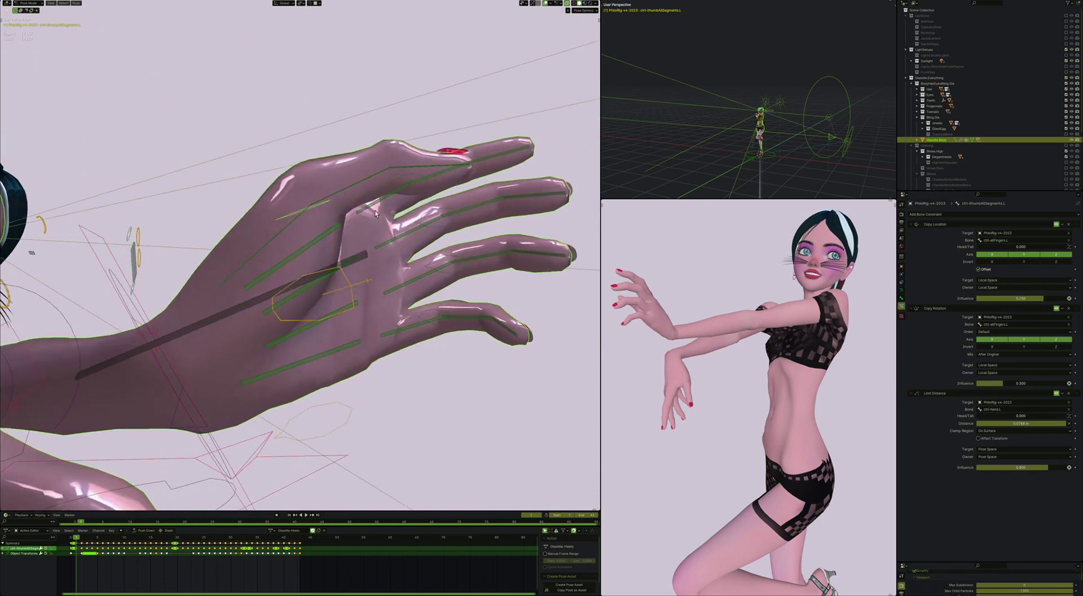
key(r)
right_click(327, 208)
key(r)
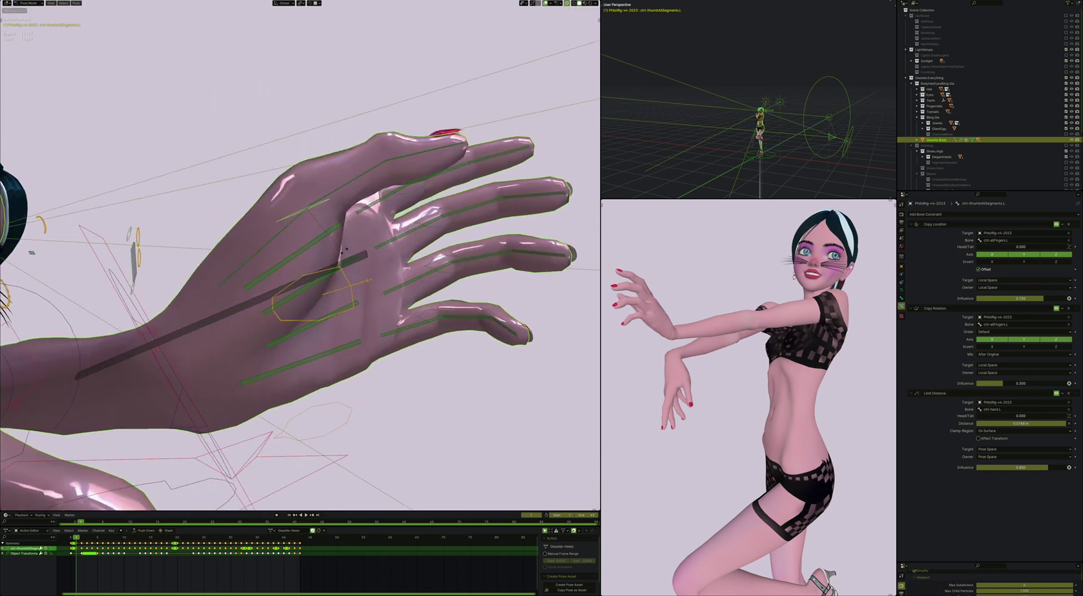
right_click(340, 219)
Step: Examine the thumb base segment's constraints and test the curl driven by the thumb's all-segments control
click(340, 195)
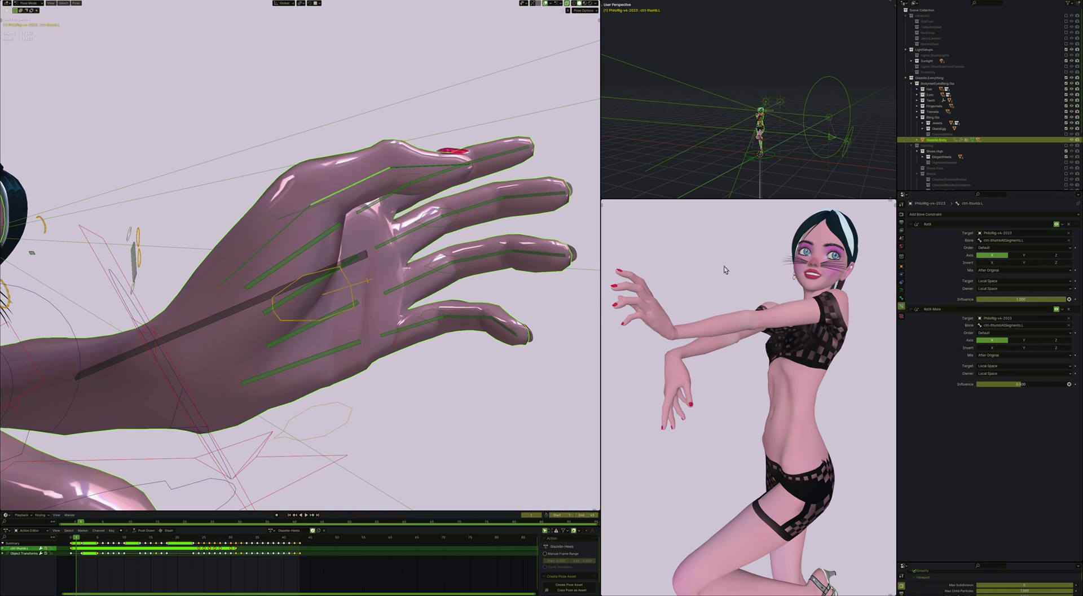
click(319, 207)
key(r)
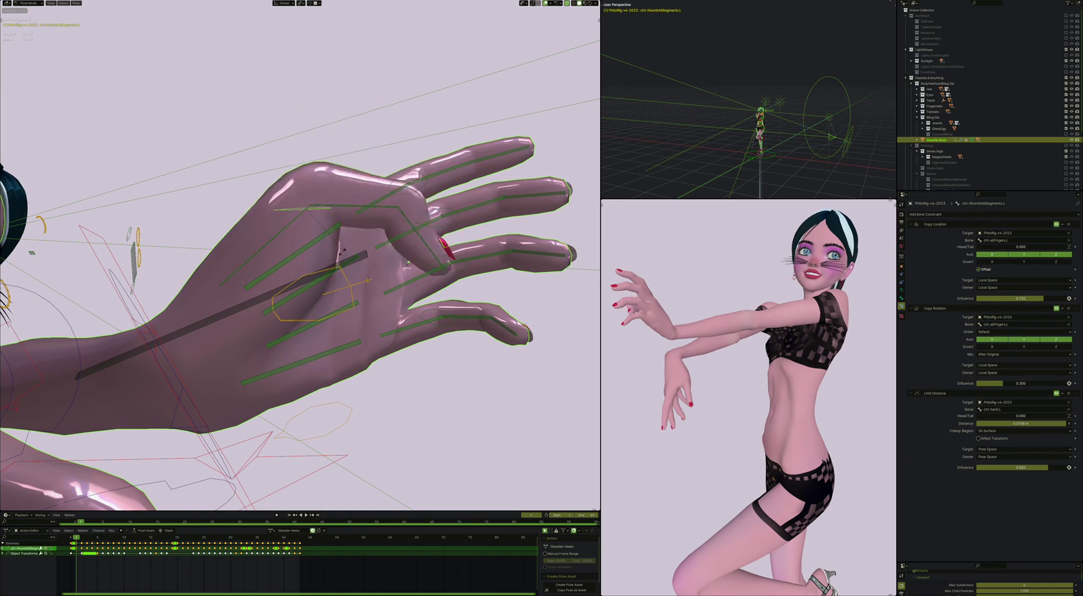
click(340, 198)
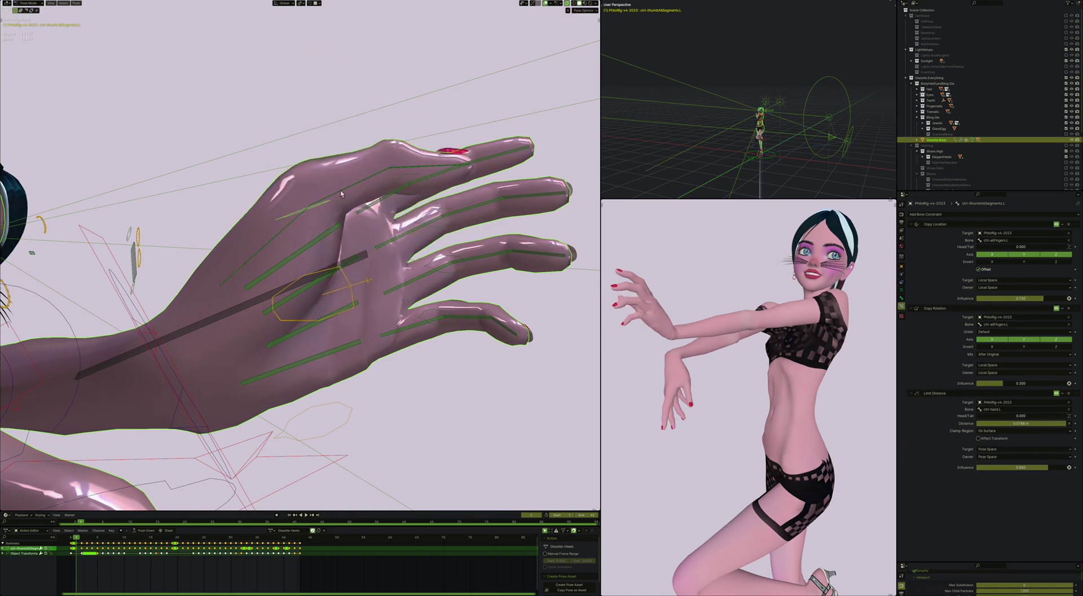
Step: Compare the X-axis rotation-copying constraints on the left thumb's first and second segments
click(340, 192)
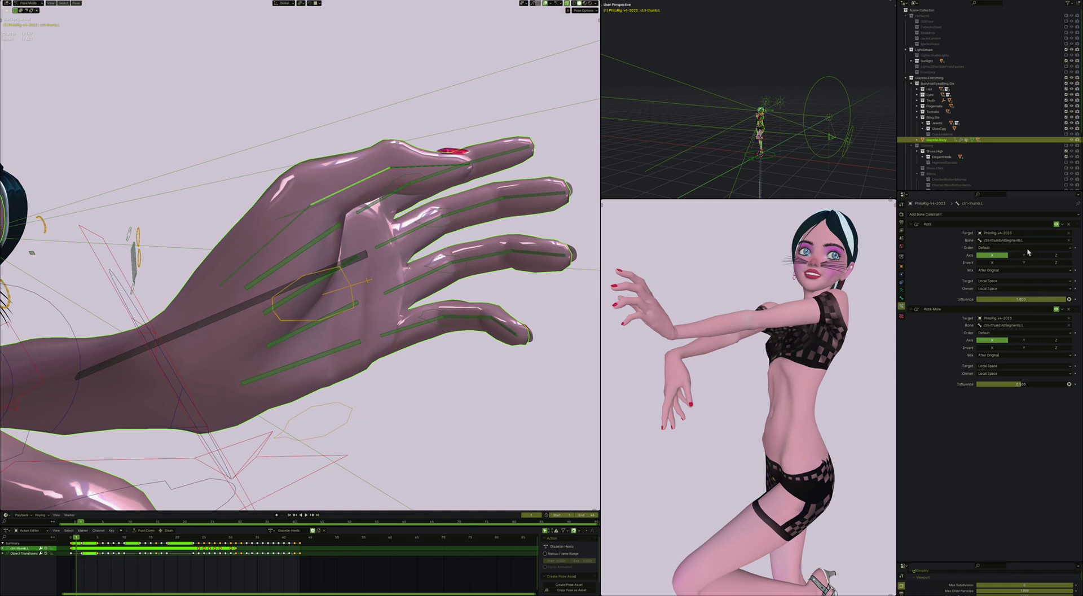
click(406, 173)
middle_drag(406, 172, 379, 154)
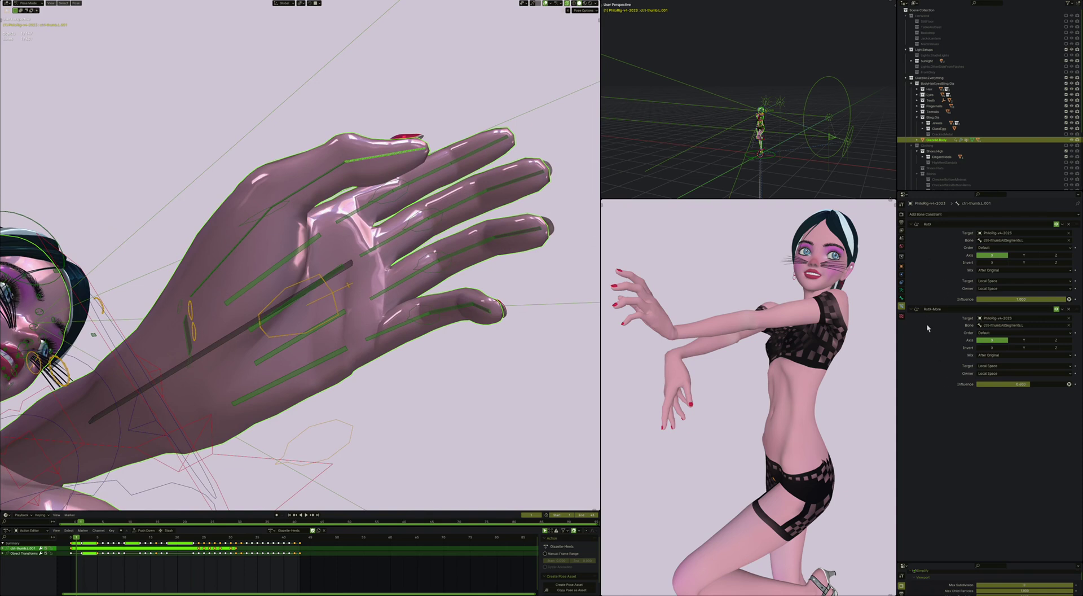
Step: Test-rotate the thumb's all-segments control and examine the thumb metacarpal's two rotation constraints and Damped Track
click(274, 222)
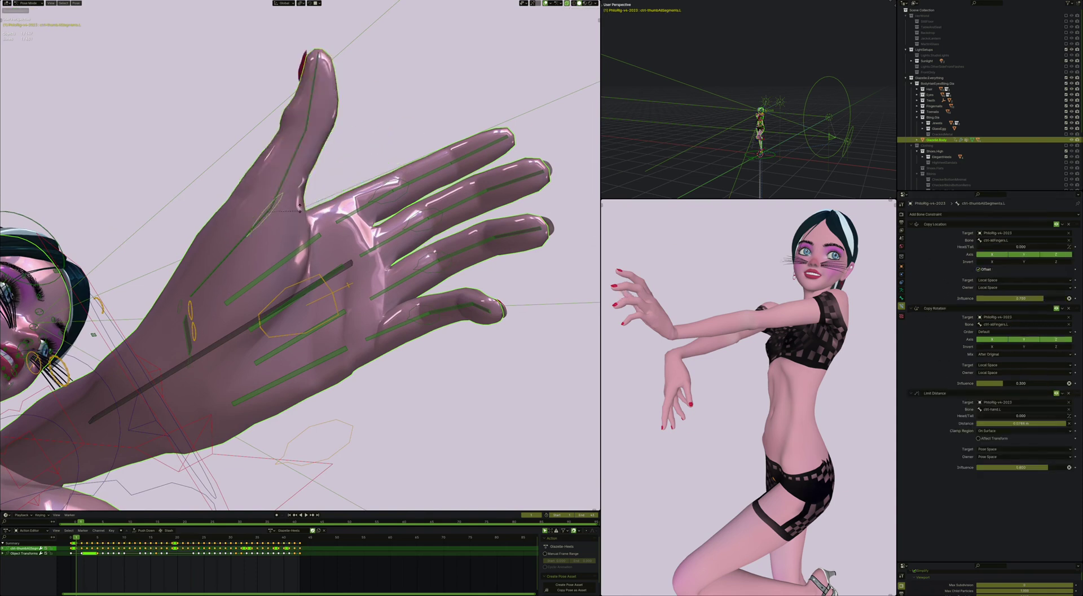
middle_drag(262, 222, 233, 269)
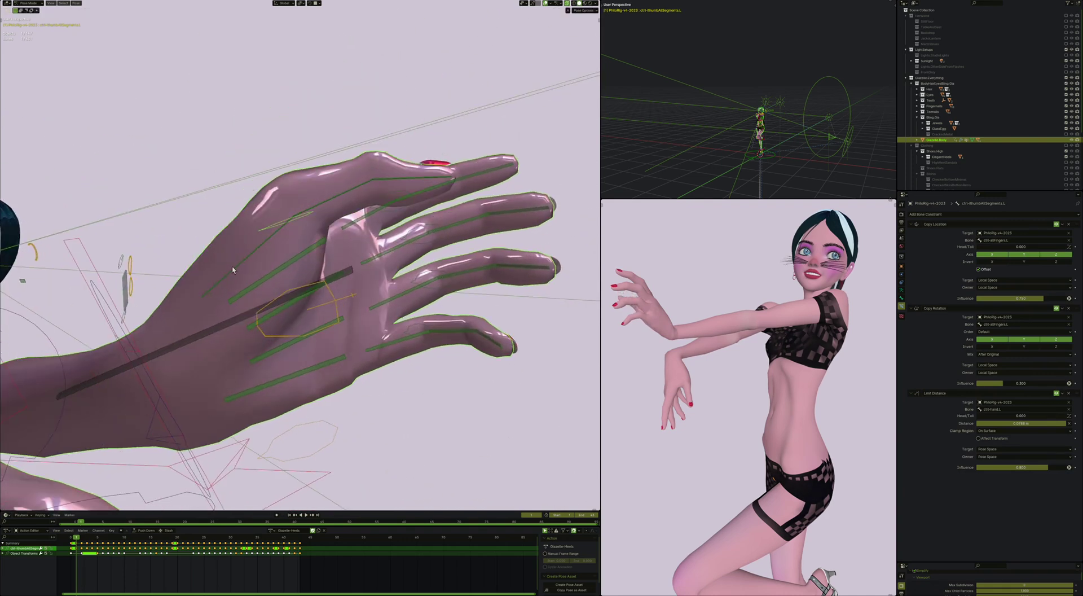
click(233, 269)
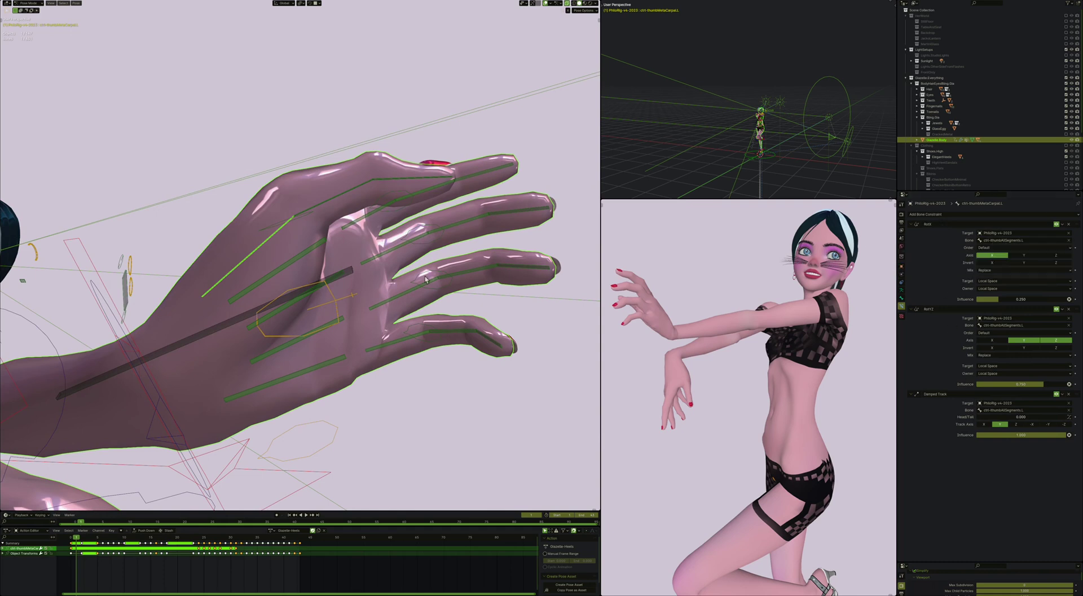
click(271, 229)
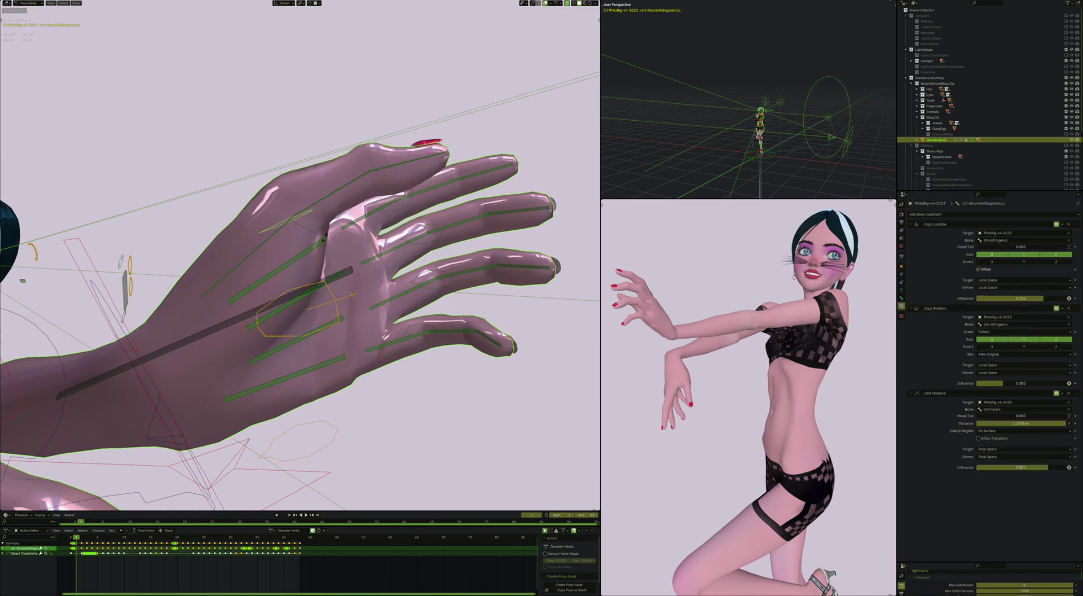
Step: Delete the X and YZ rotation-copying constraints from the left thumb metacarpal control, keeping only its Damped Track
click(270, 243)
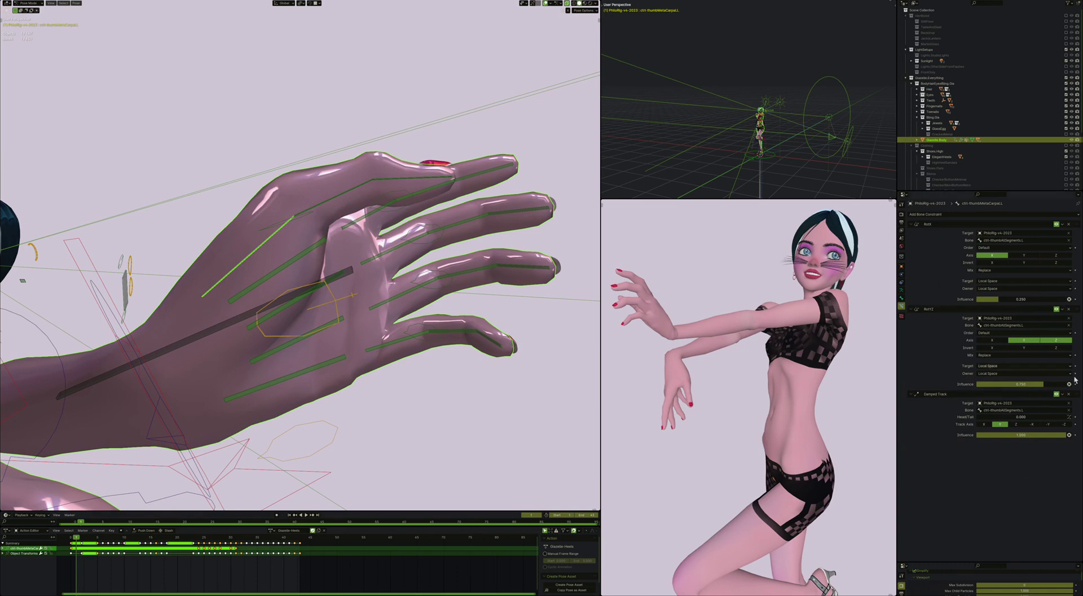
click(1070, 224)
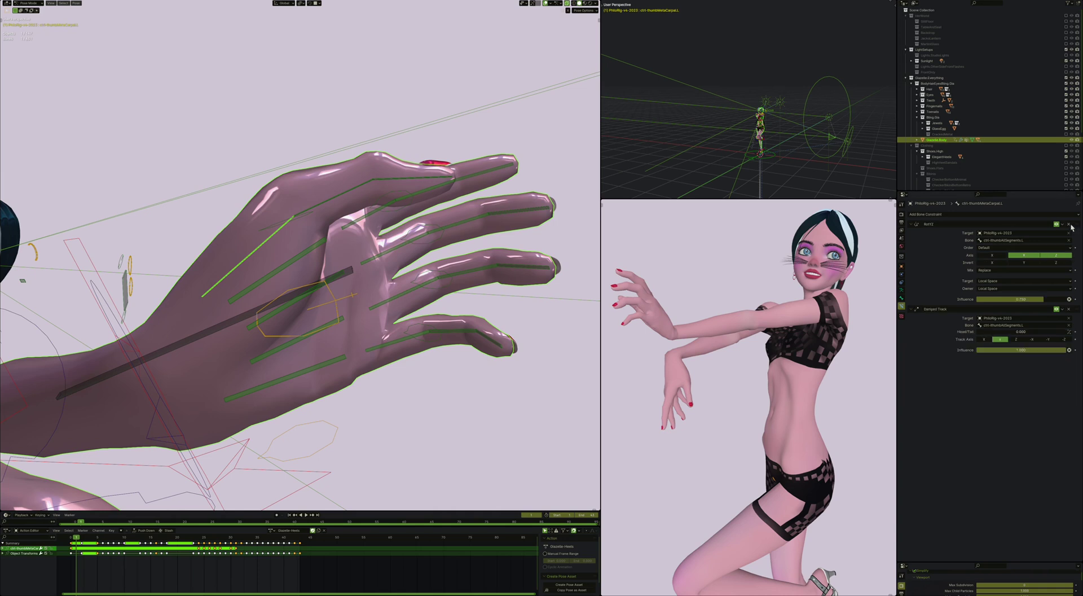
click(1069, 224)
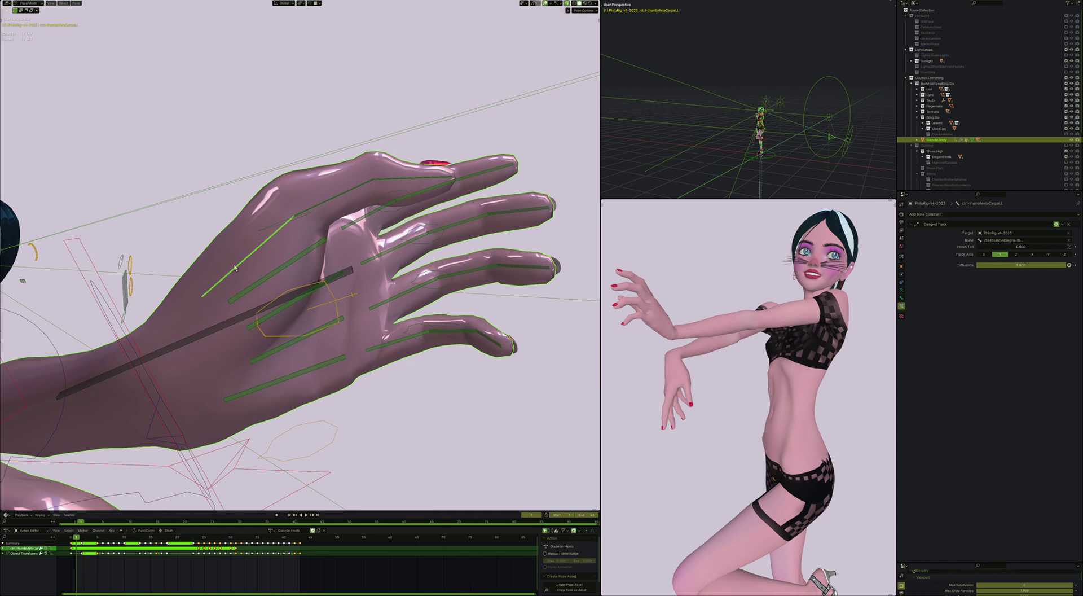
Step: Delete the same X and YZ rotation-copying constraints from the right thumb metacarpal control
scroll(253, 264, down, 2)
shift+middle_drag(253, 264, 326, 342)
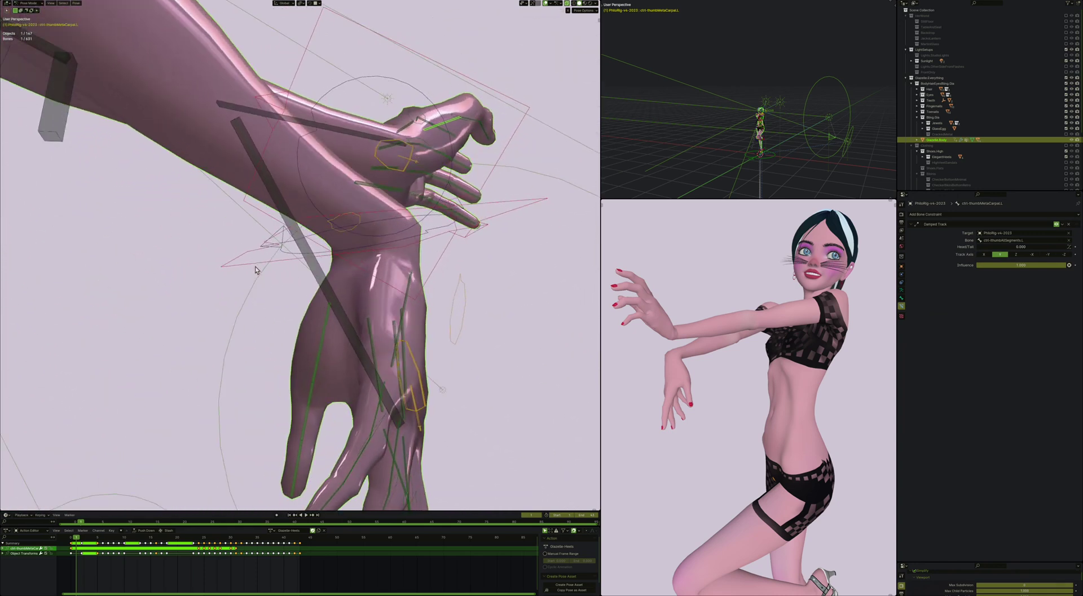
click(326, 342)
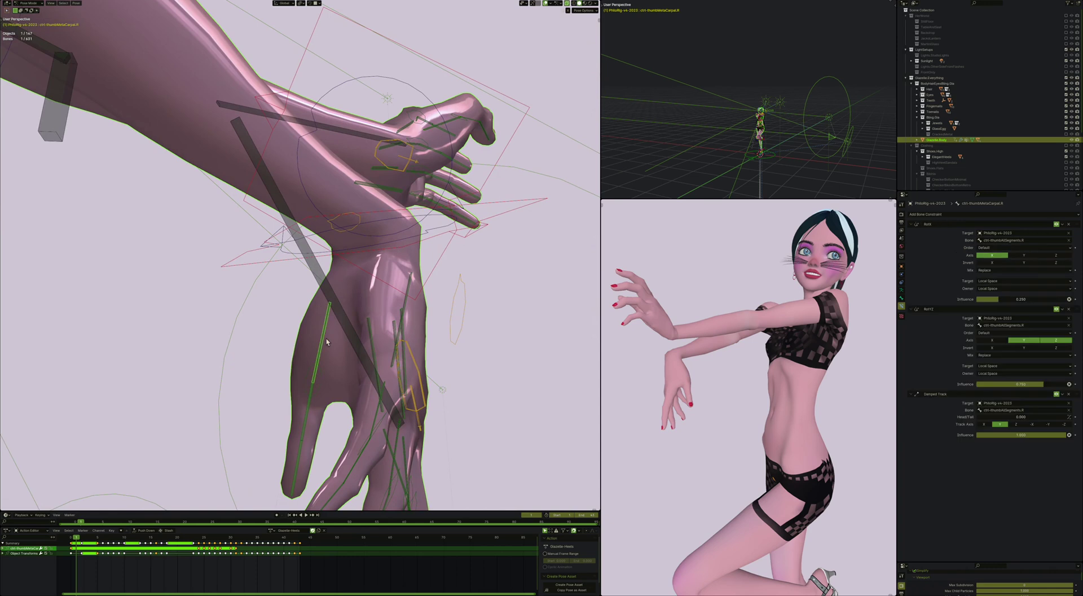
click(1069, 224)
click(1070, 224)
Step: Show the armature's Arms and Hands bone collection so the hand's deform bones can be selected
mouse_move(372, 283)
middle_down()
mouse_move(346, 227)
mouse_move(368, 254)
mouse_move(367, 282)
middle_up()
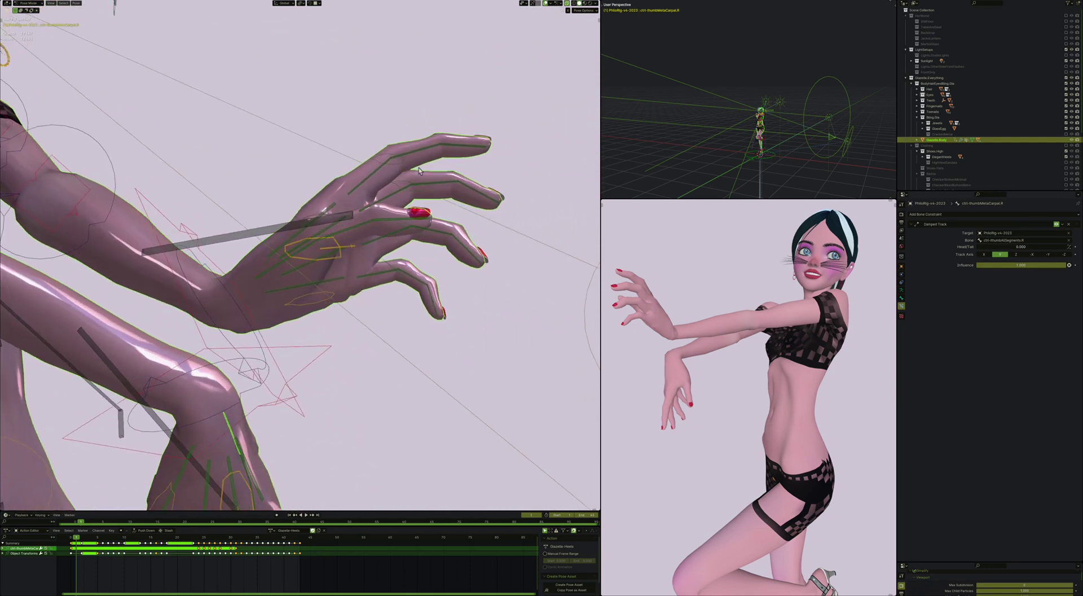
click(902, 290)
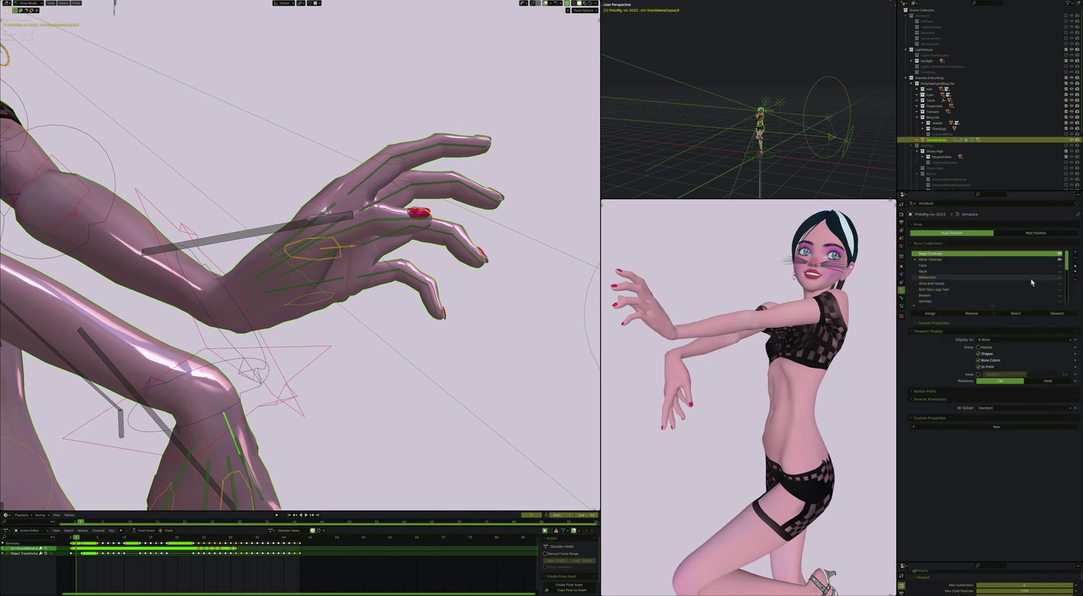
click(1060, 284)
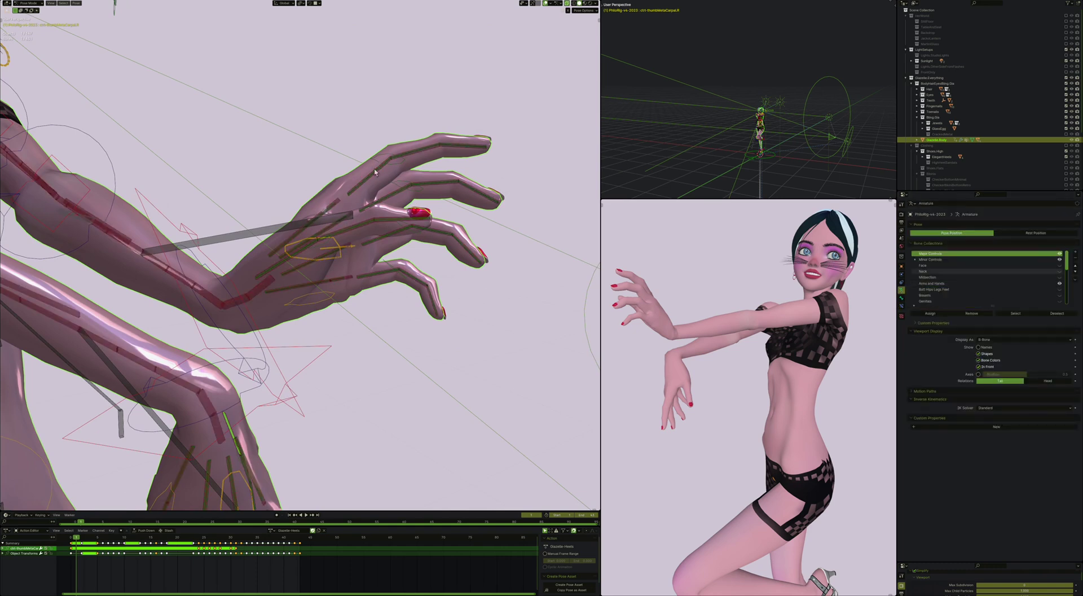
Step: Select the left index metacarpal deform bone and examine its tendon rotation-copying and rotation-limiting constraints
middle_drag(359, 202, 351, 286)
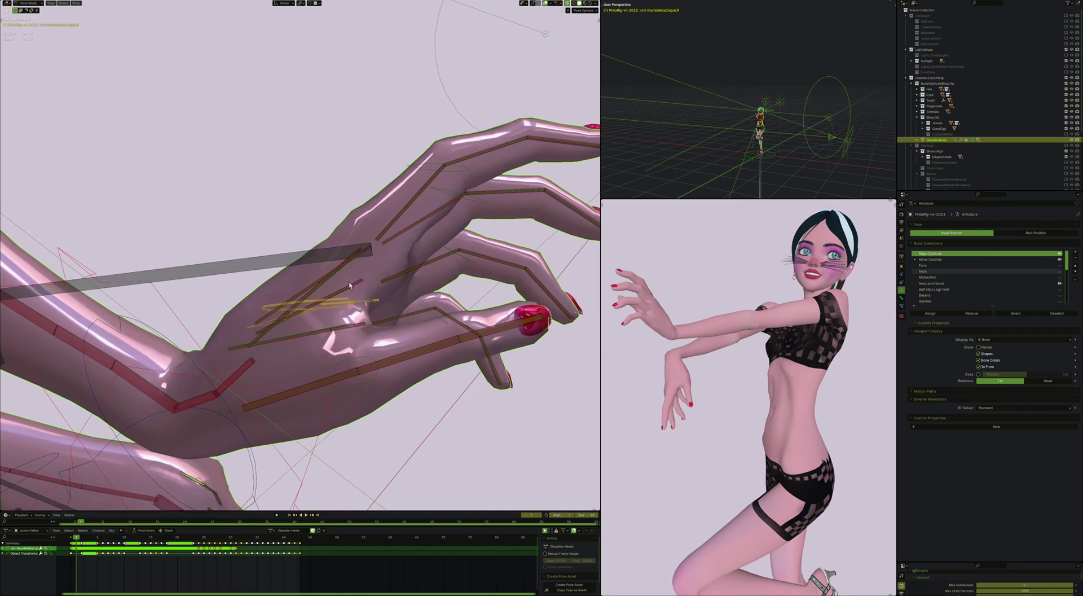
scroll(350, 285, up, 4)
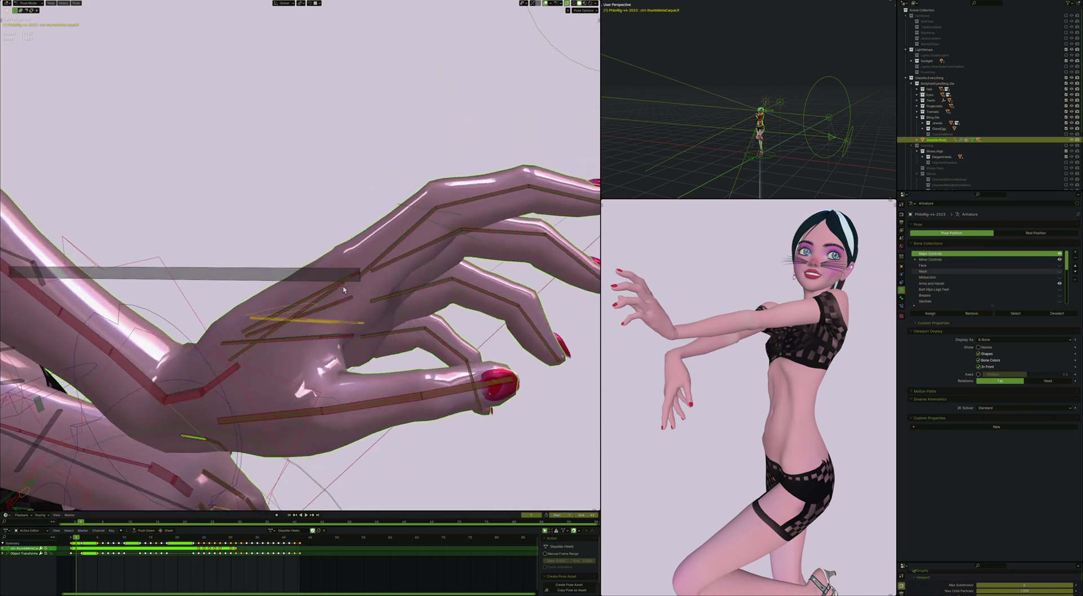
middle_drag(334, 300, 334, 300)
middle_drag(271, 351, 248, 280)
click(247, 280)
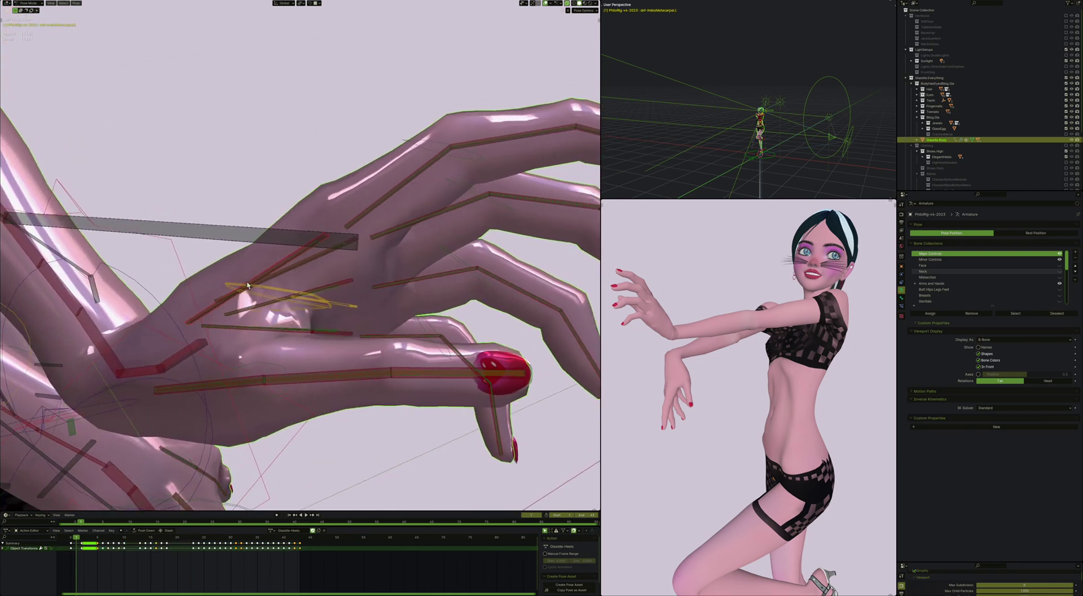
click(901, 305)
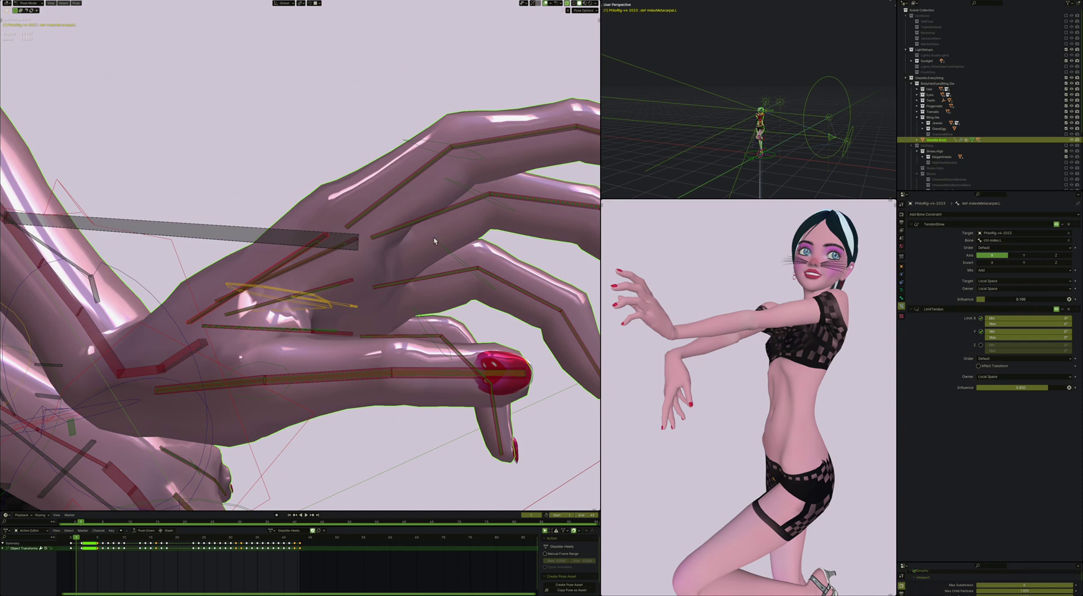
Step: Try rotating and moving the left index finger's all-segments control to test the tendon deformation on the back of the hand
middle_drag(469, 237, 439, 234)
click(458, 141)
key(r)
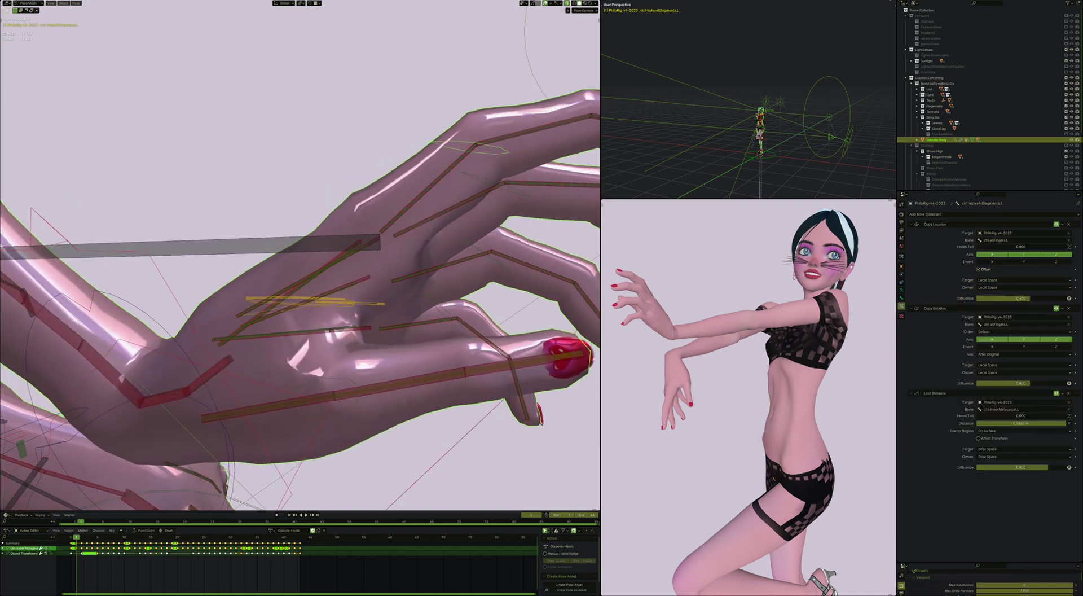
click(334, 269)
scroll(350, 258, down, 1)
middle_drag(349, 258, 349, 259)
middle_drag(429, 242, 444, 231)
key(g)
right_click(345, 236)
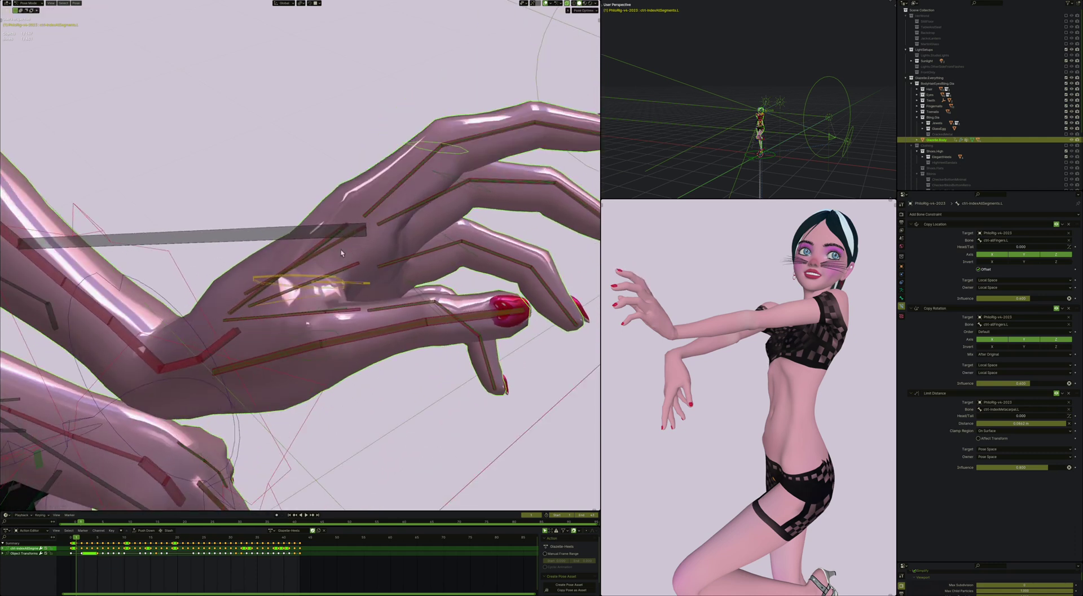
middle_drag(371, 294, 346, 269)
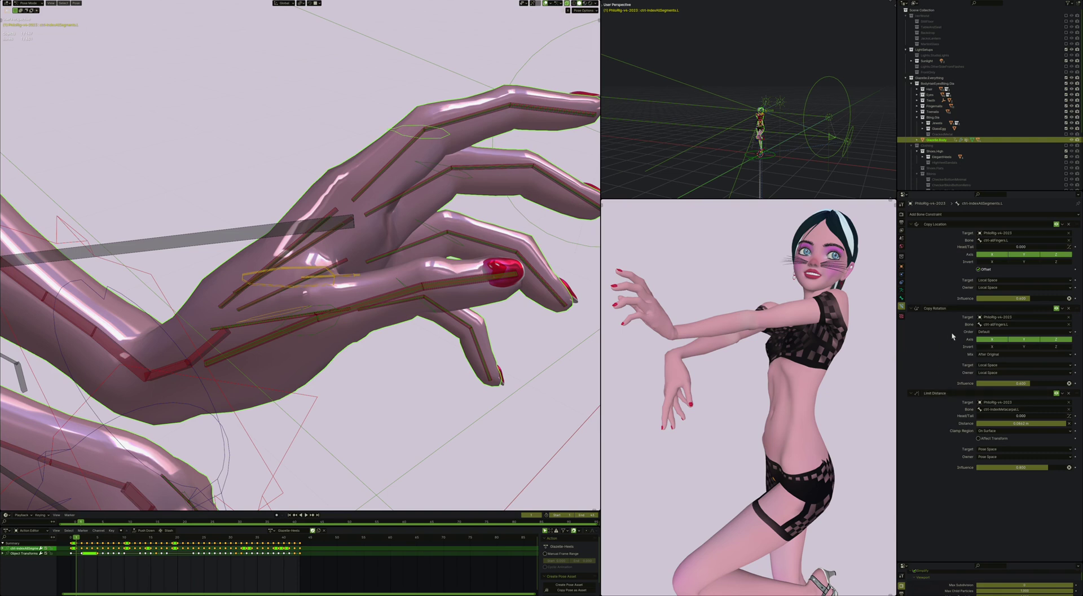
Step: Try rotating the left all-fingers control to test its effect on the hand
click(349, 277)
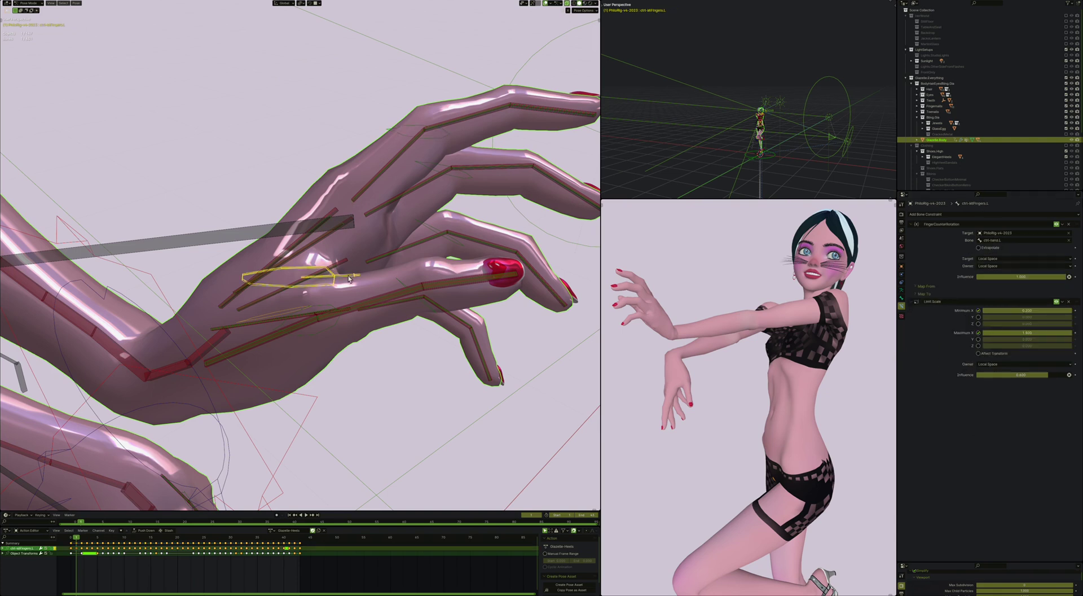
key(r)
right_click(335, 237)
Step: Reselect the left index metacarpal deform bone and review the axis limits of its LimitTendon constraint
click(336, 215)
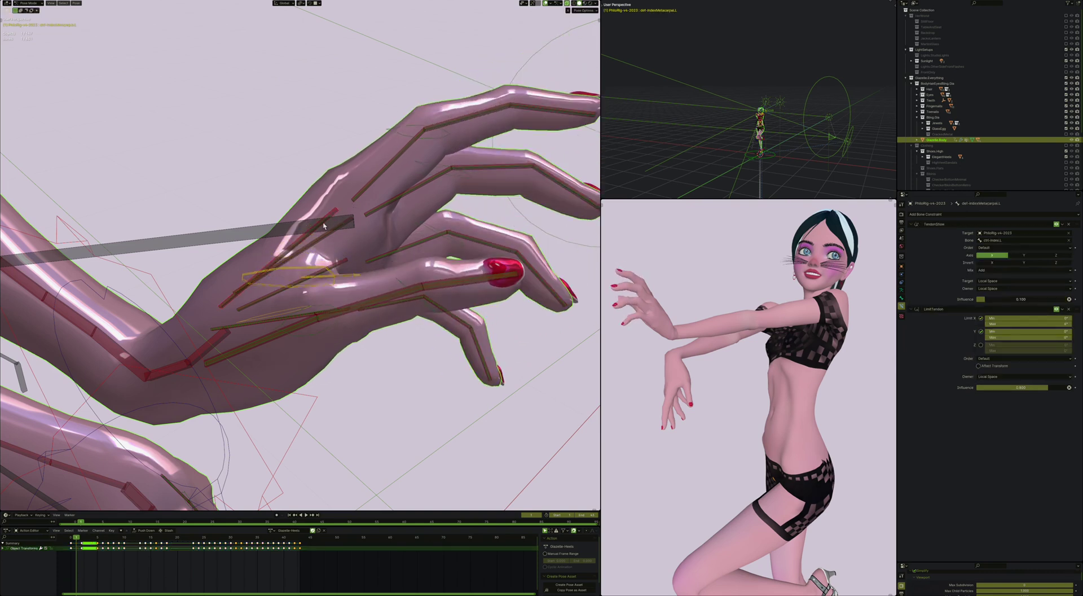
middle_drag(323, 226, 340, 196)
click(332, 185)
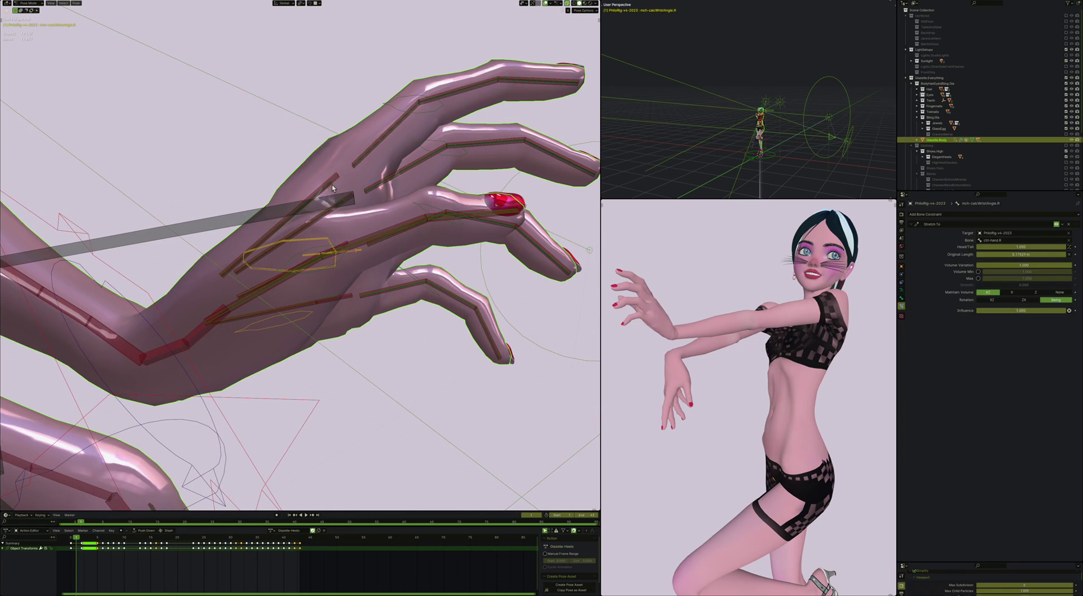
click(331, 185)
click(326, 186)
click(326, 186)
middle_drag(327, 186, 326, 185)
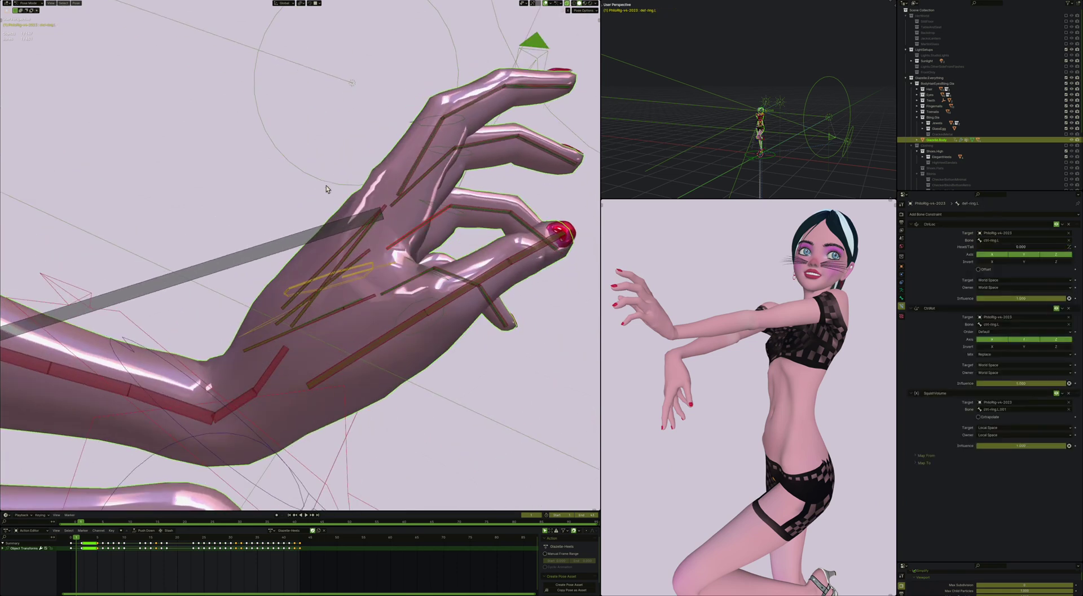
click(428, 116)
middle_drag(428, 116, 462, 141)
click(329, 195)
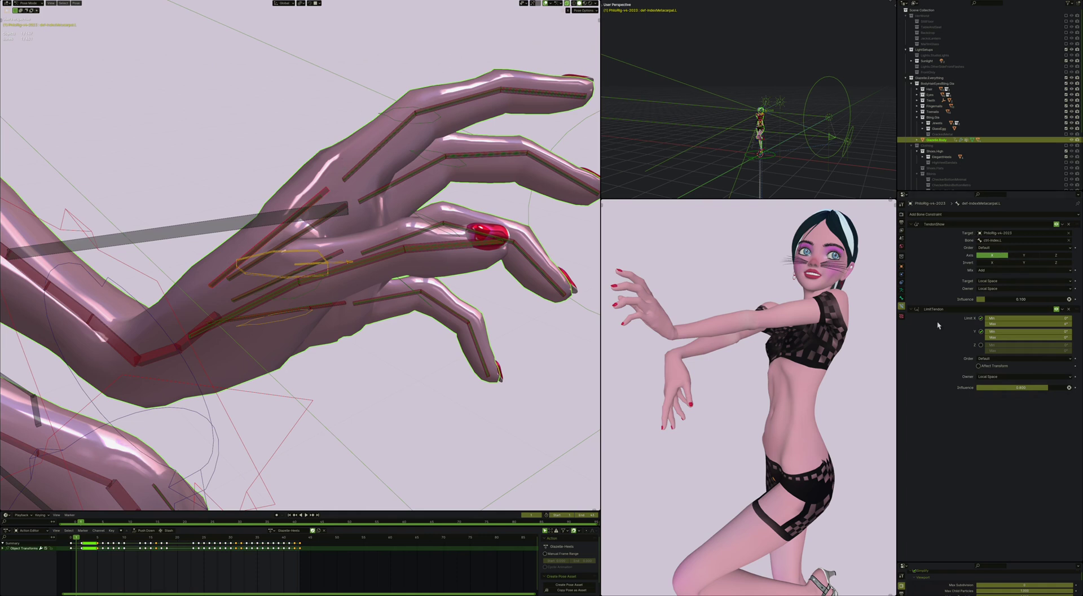
click(980, 331)
Step: Select the left index finger's base deform bone and examine its location, rotation and SquishVolume constraints
middle_drag(433, 174, 416, 168)
click(389, 185)
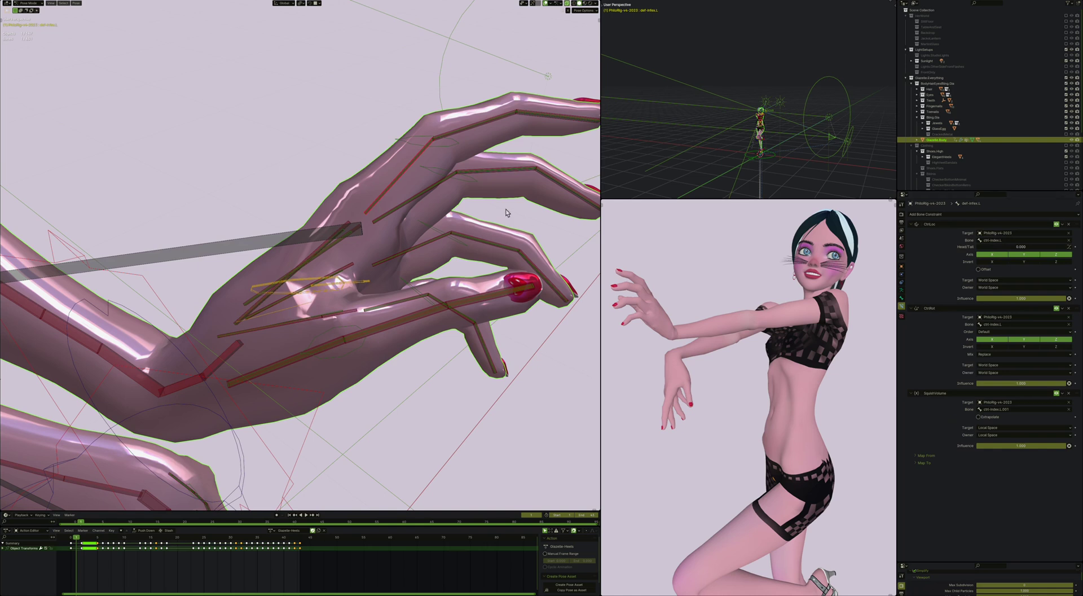
scroll(256, 171, down, 3)
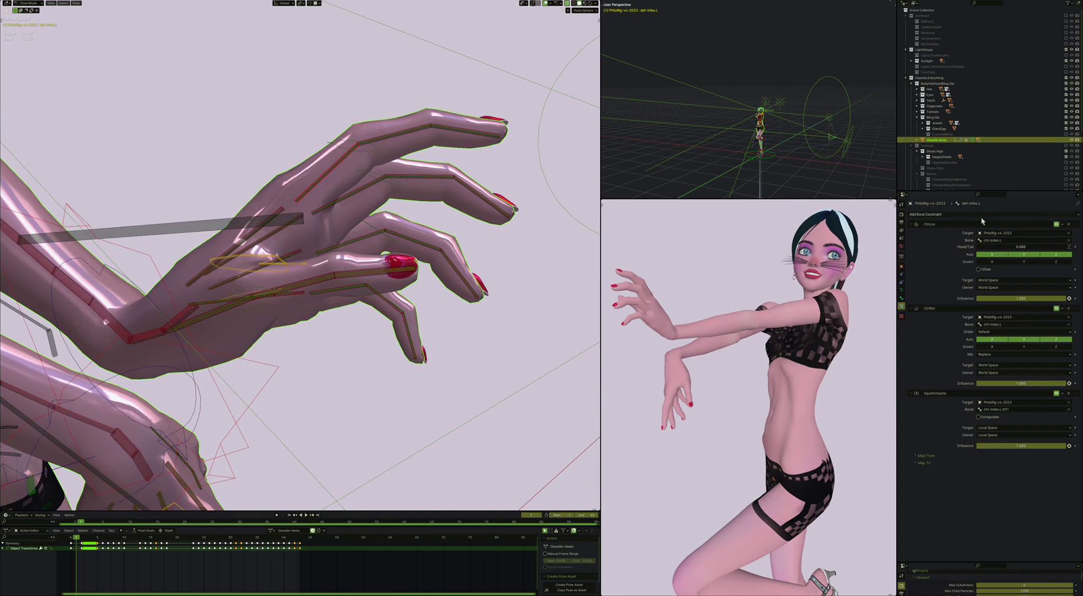
click(925, 214)
Step: Examine the constraints on the index finger's second-segment control and then on the second-segment deform bone
click(399, 141)
click(399, 138)
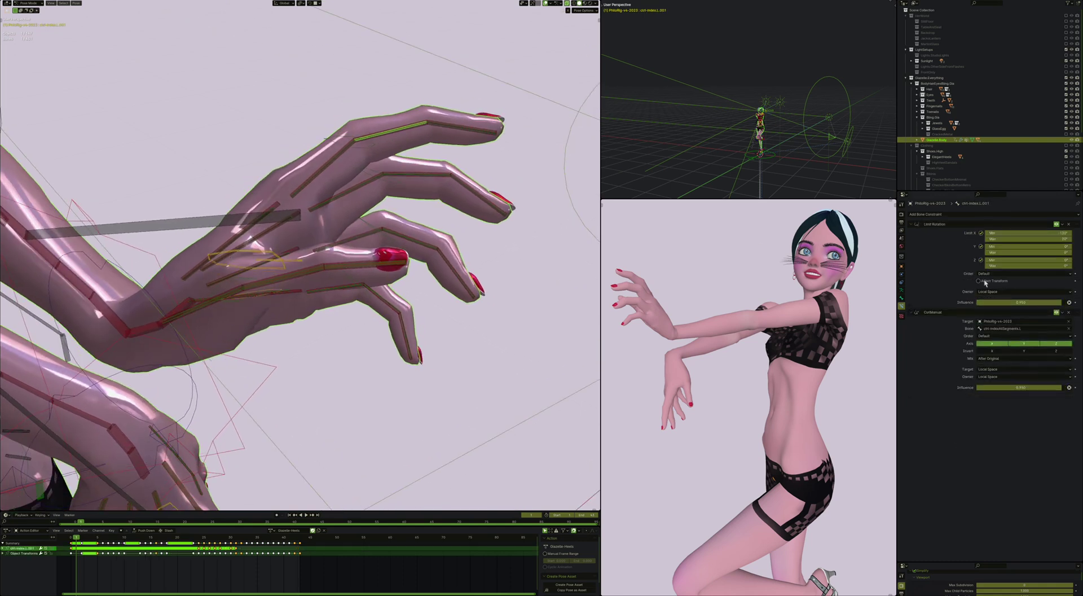
click(346, 259)
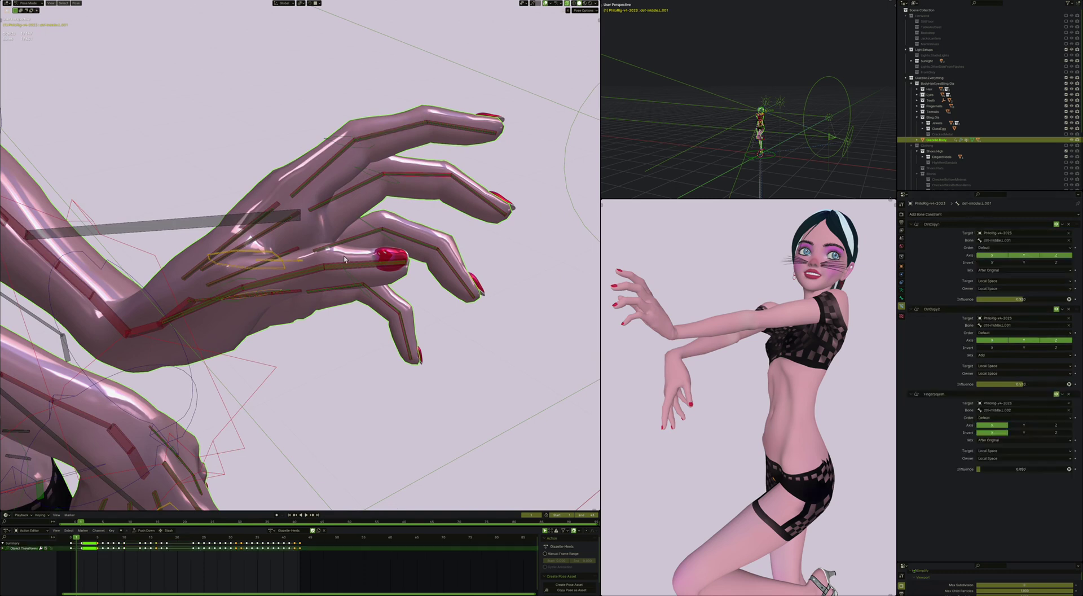
Step: Reselect the index finger's base deform bone and expand SquishVolume's Map From and Map To settings to read its rotation-to-scale mapping
click(345, 260)
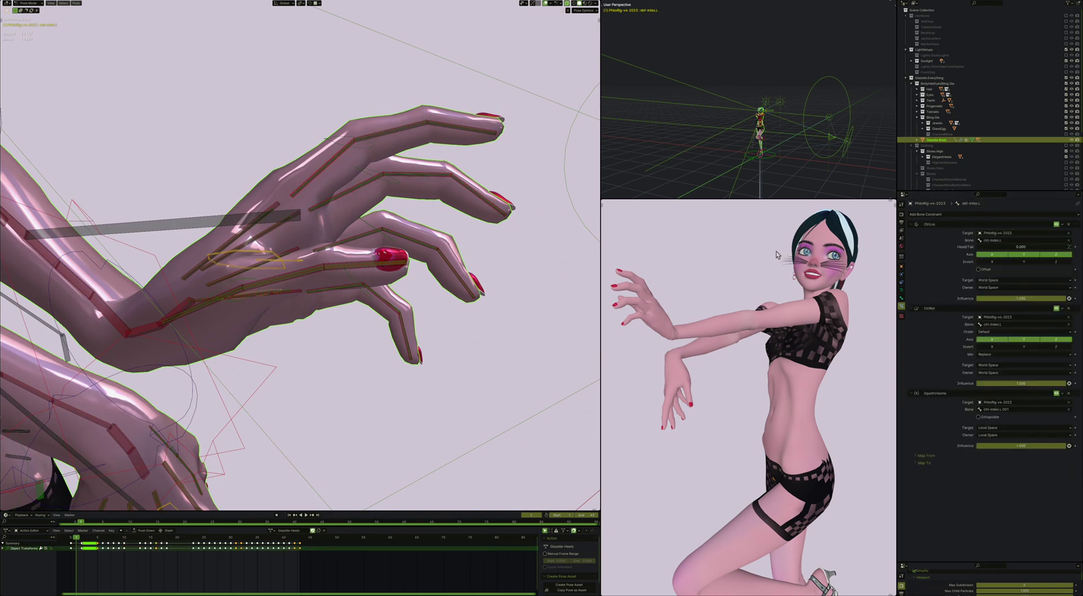
click(930, 456)
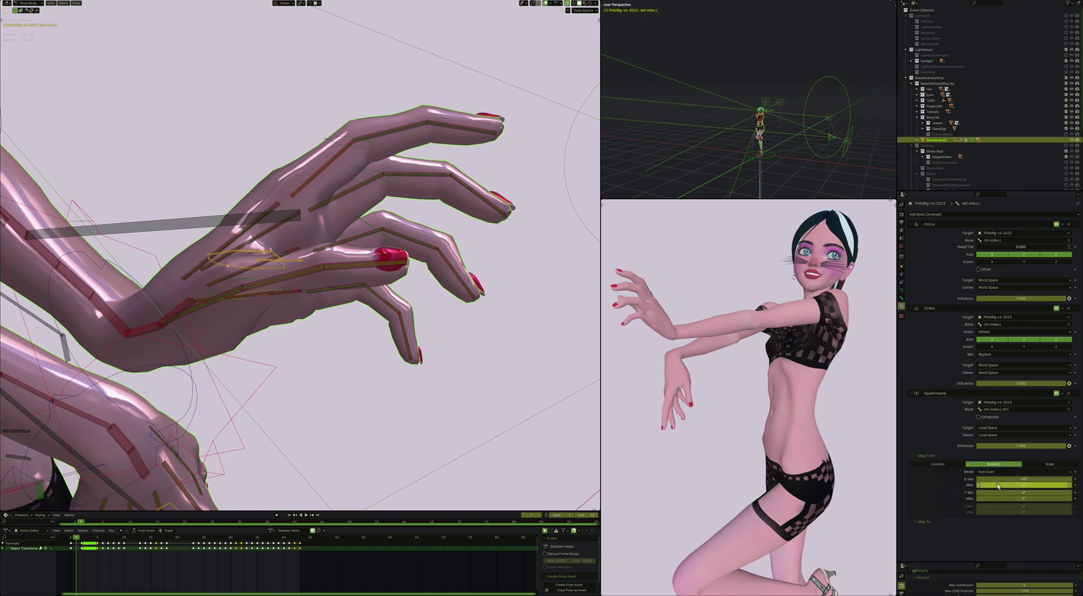
click(928, 522)
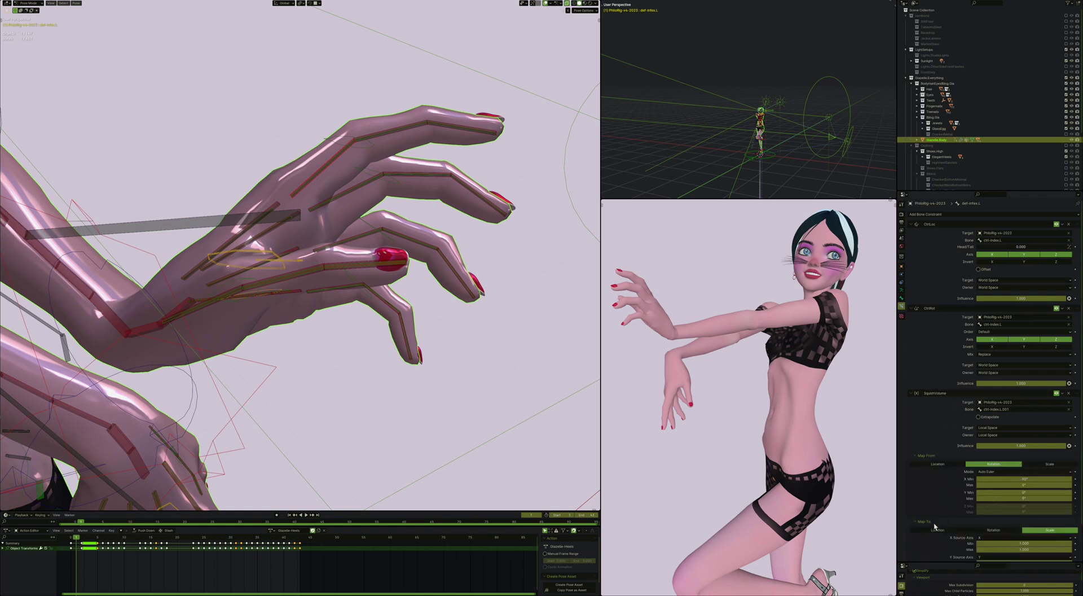
scroll(934, 527, down, 2)
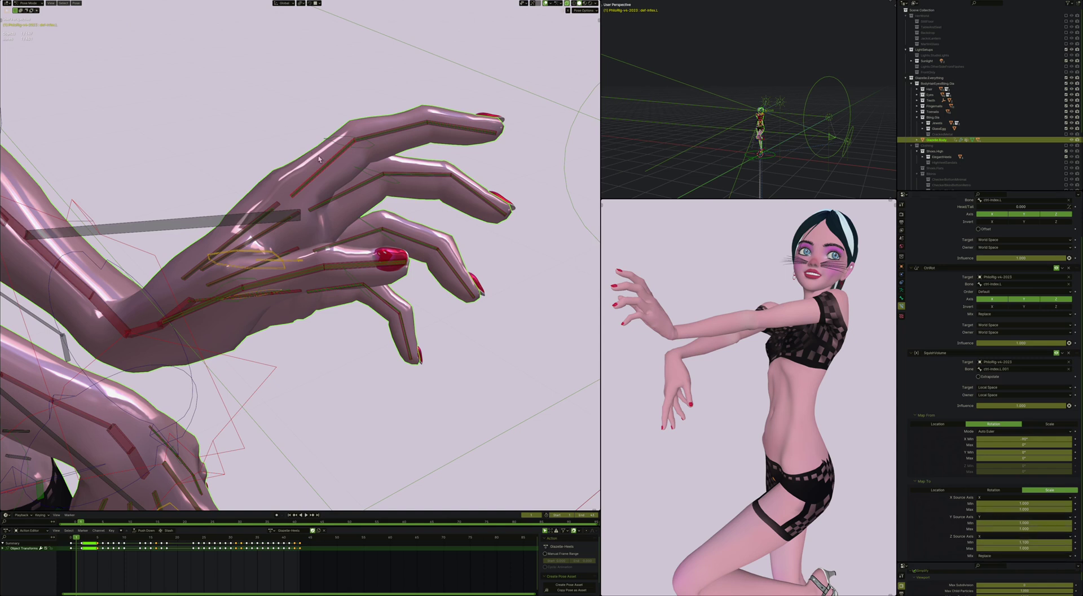
middle_drag(319, 156, 283, 156)
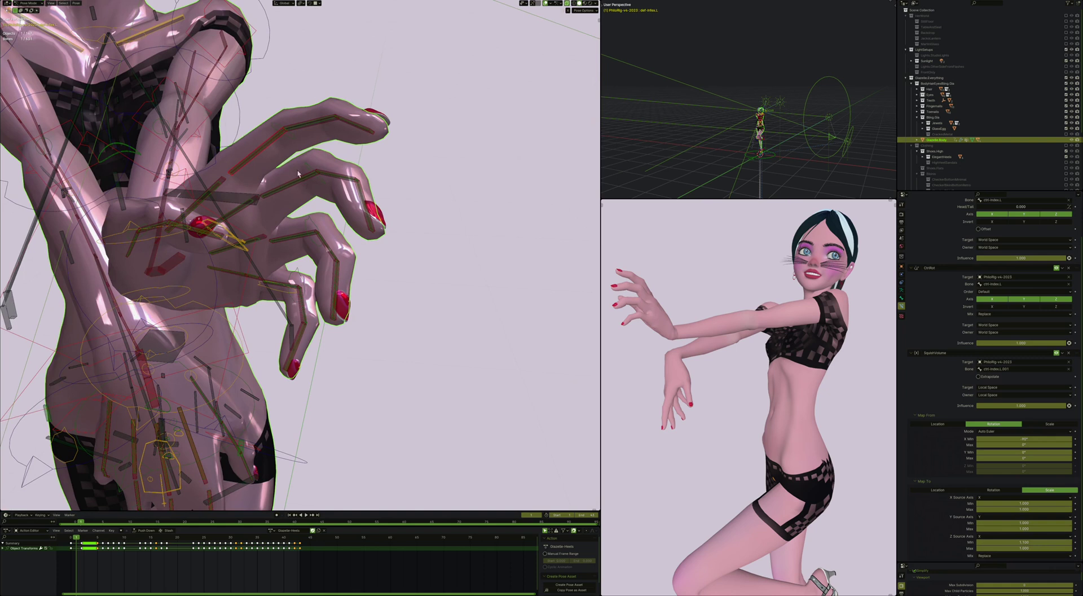
middle_drag(264, 153, 309, 154)
Step: Curl the left index finger about its local X axis with the all-segments control, then try a further free rotation
click(330, 151)
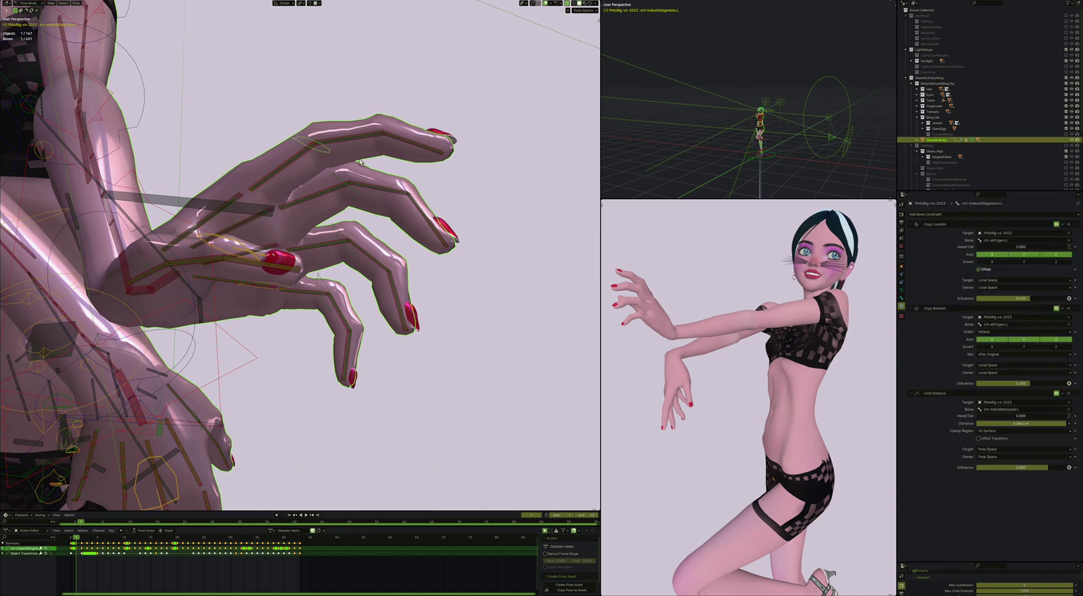
key(r)
key(x)
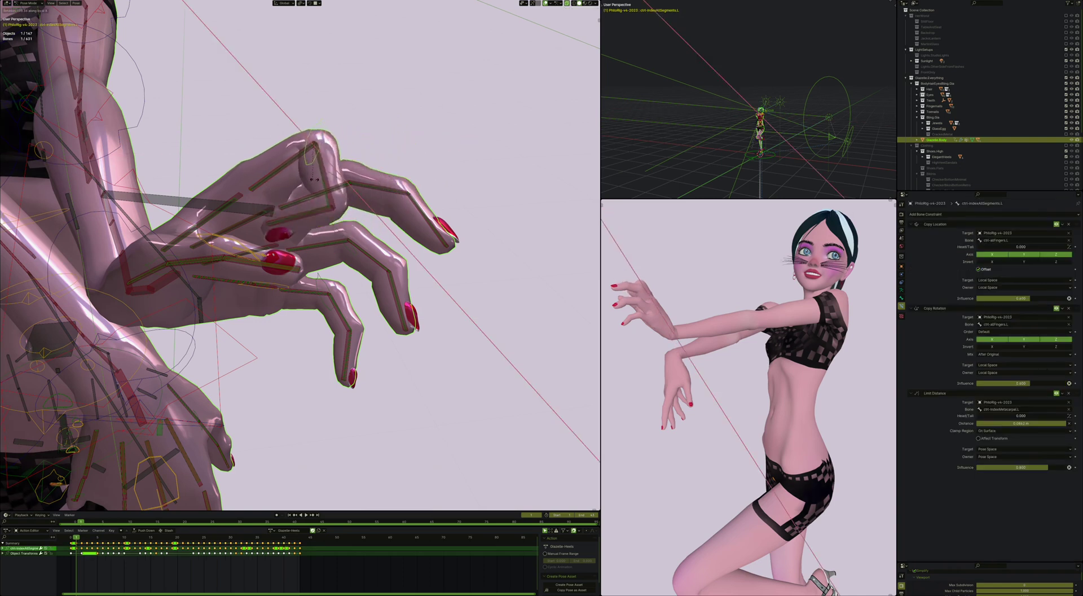
click(314, 183)
middle_drag(315, 184, 308, 149)
scroll(354, 117, up, 5)
scroll(354, 117, down, 2)
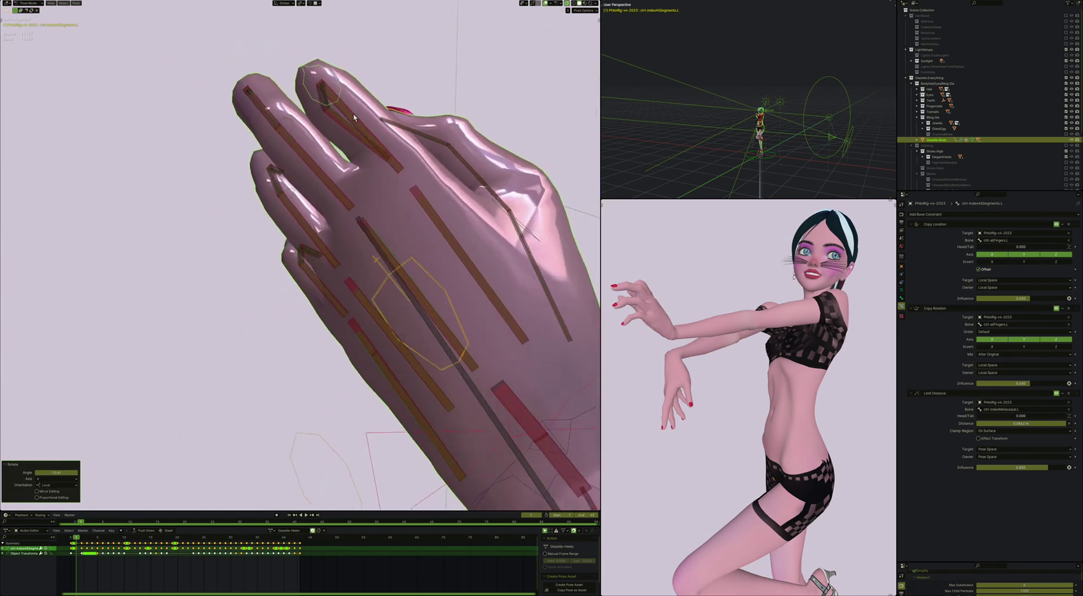
middle_drag(354, 116, 367, 131)
key(r)
key(r)
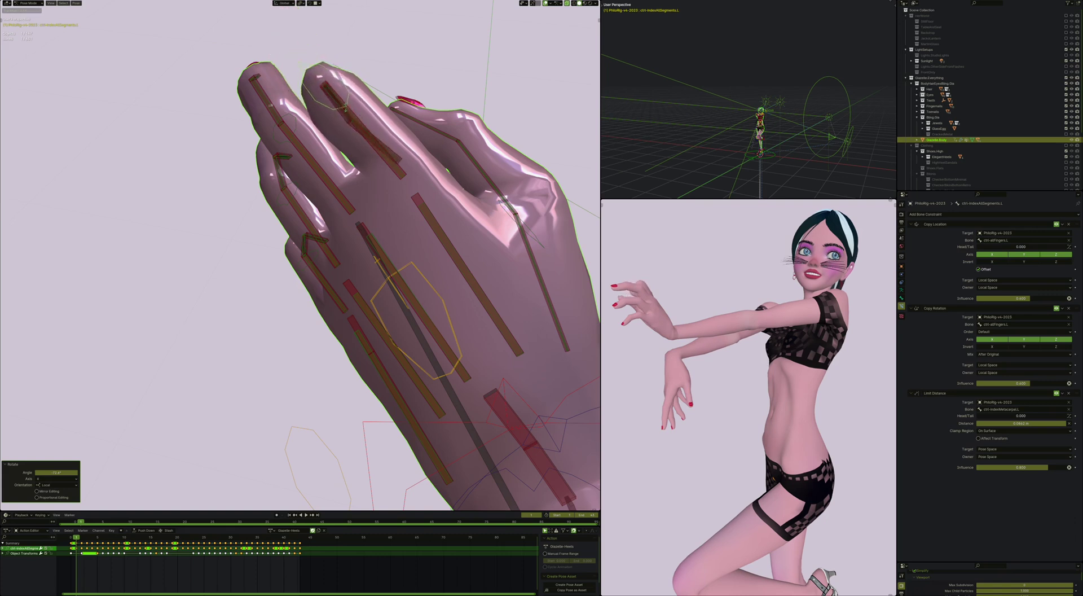
right_click(344, 111)
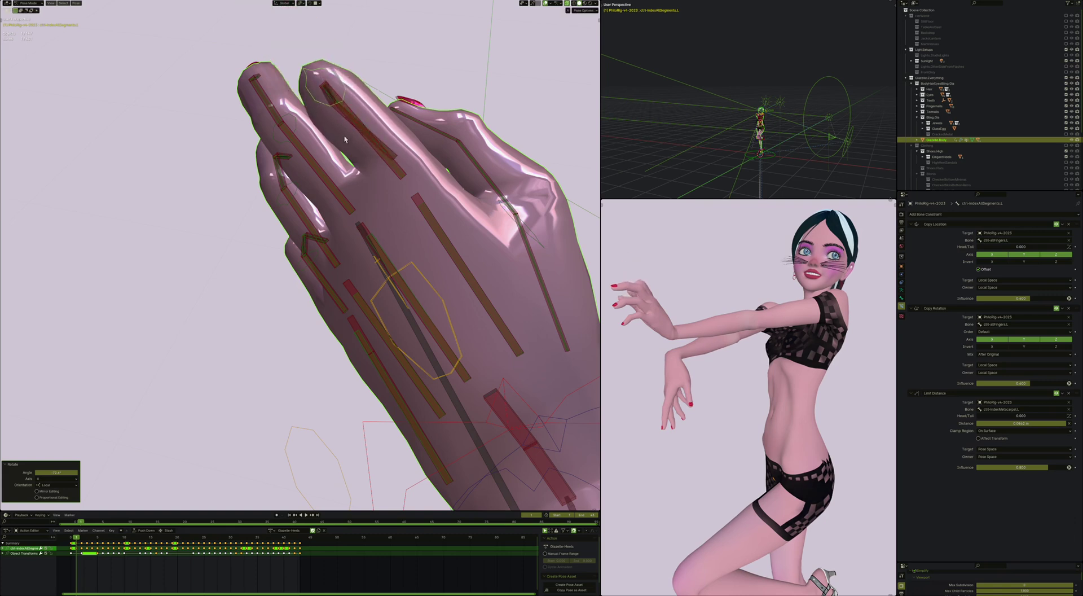
Step: Compare the SquishVolume constraints of the middle and index base deform bones, and collapse the index bone's mapping settings
click(315, 173)
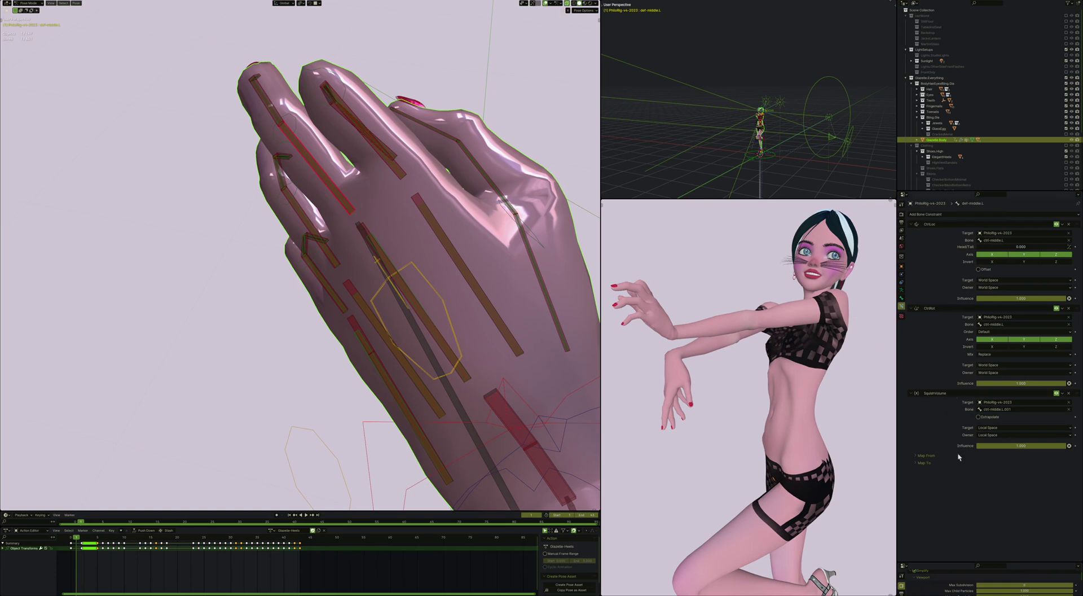
click(403, 168)
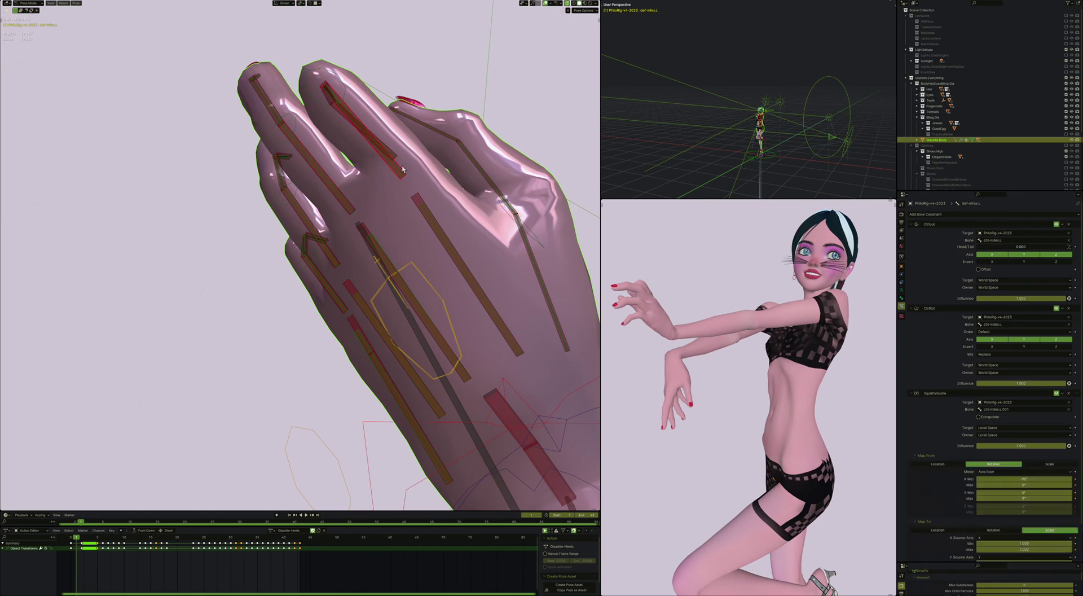
click(926, 455)
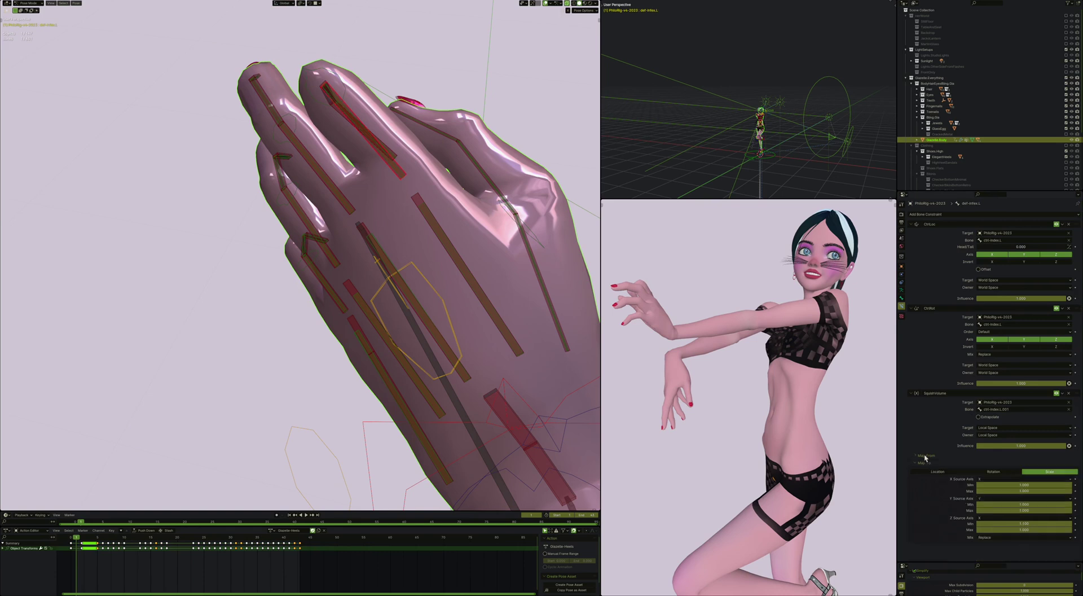
click(927, 463)
middle_drag(340, 72, 339, 71)
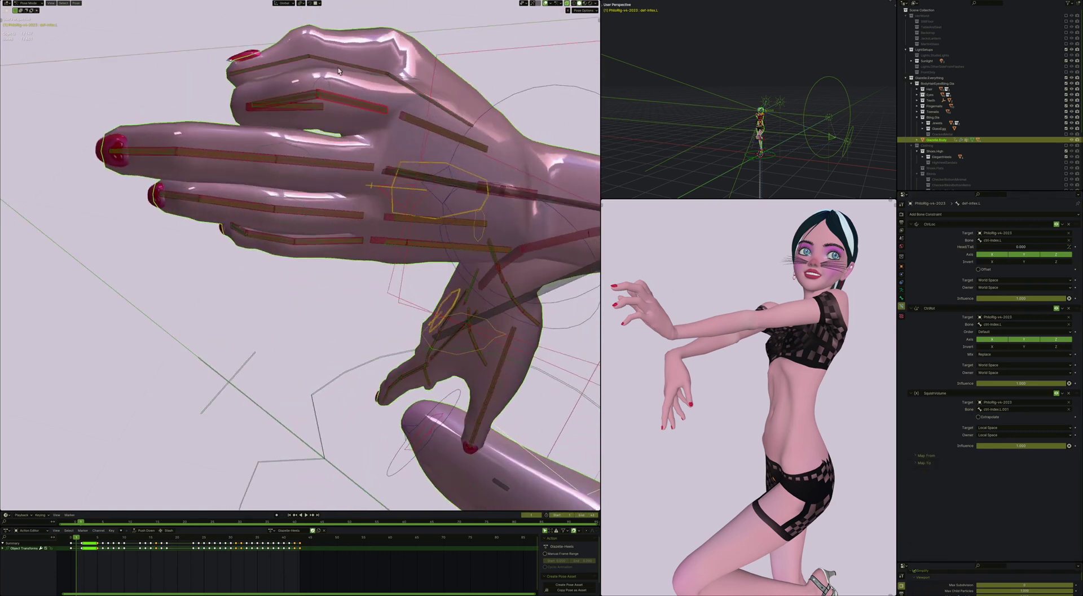
Step: Select the index finger's second-segment deform bone and examine its FingerSquish constraint against the bent joint
click(309, 105)
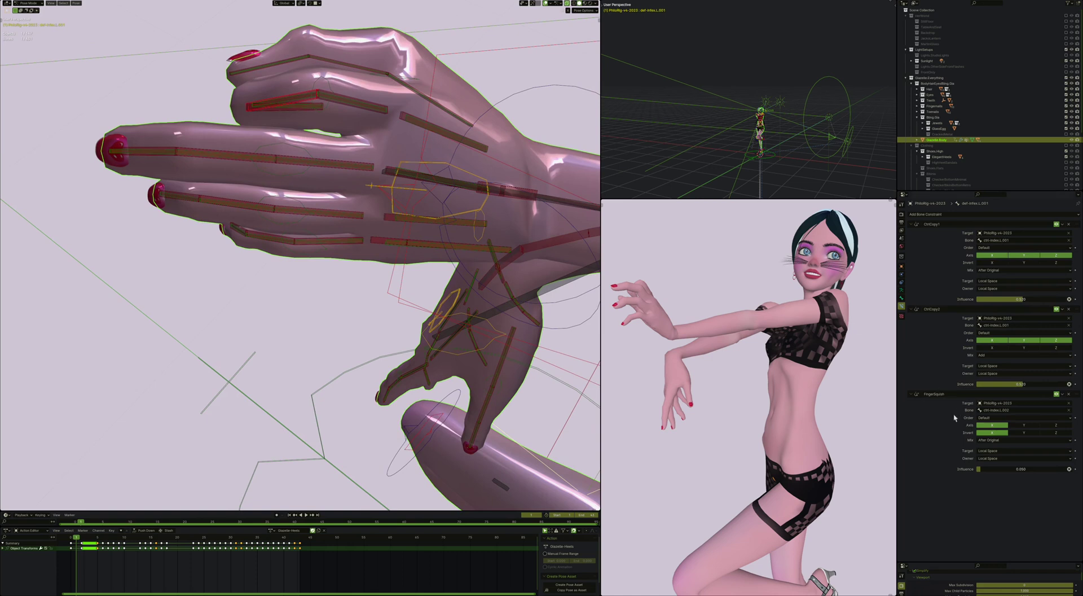
middle_drag(299, 113, 320, 305)
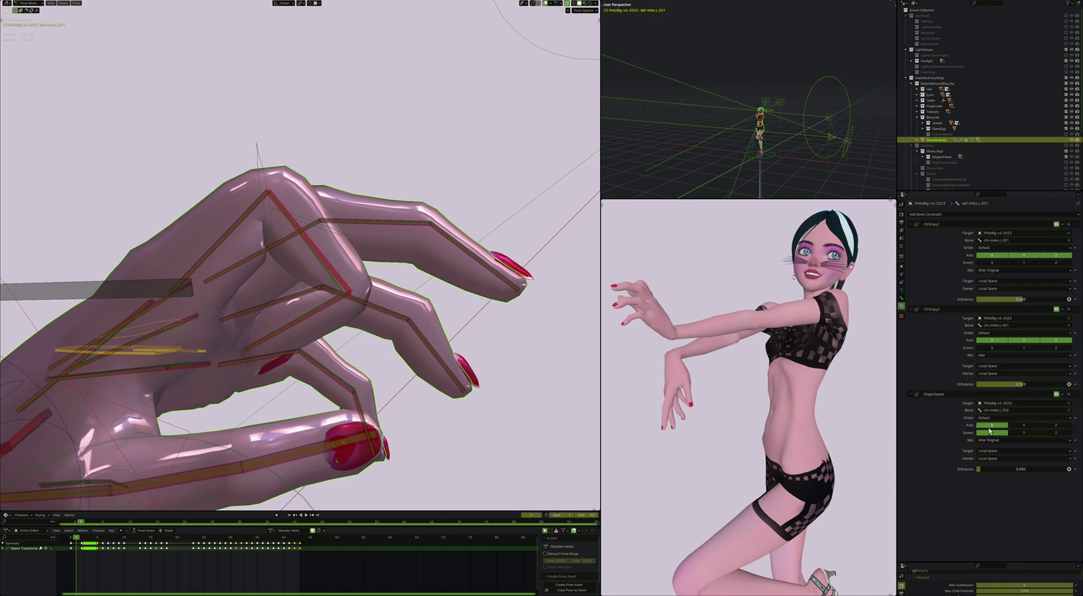
middle_drag(339, 292, 340, 283)
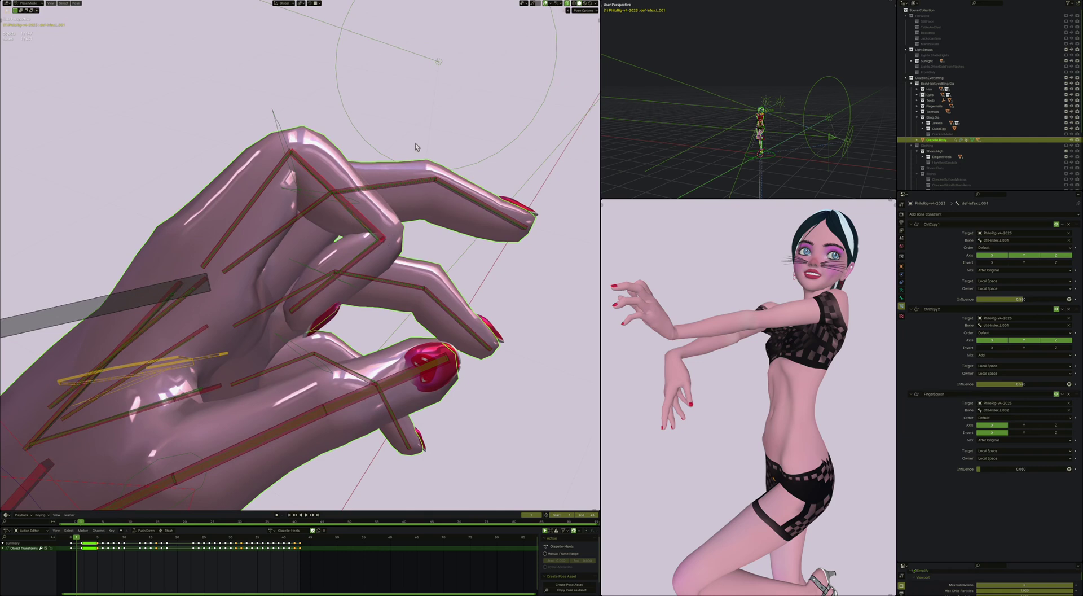
scroll(377, 240, up, 8)
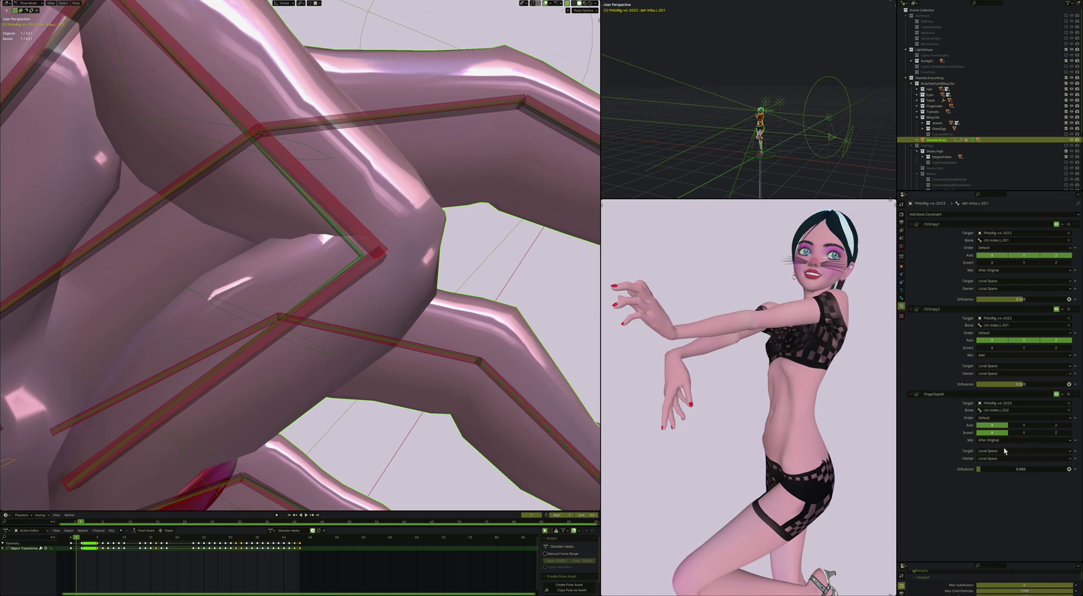
Step: Try rotating the left index fingertip control to test how the FingerSquish constraint shifts the second-segment deform bone
click(355, 270)
key(r)
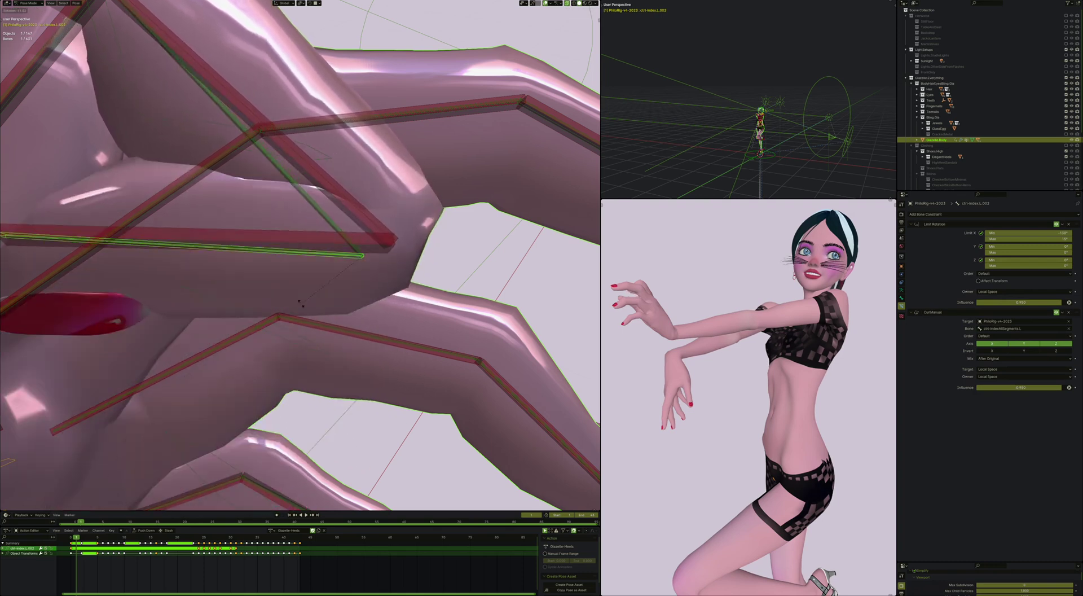
click(339, 292)
scroll(340, 292, down, 5)
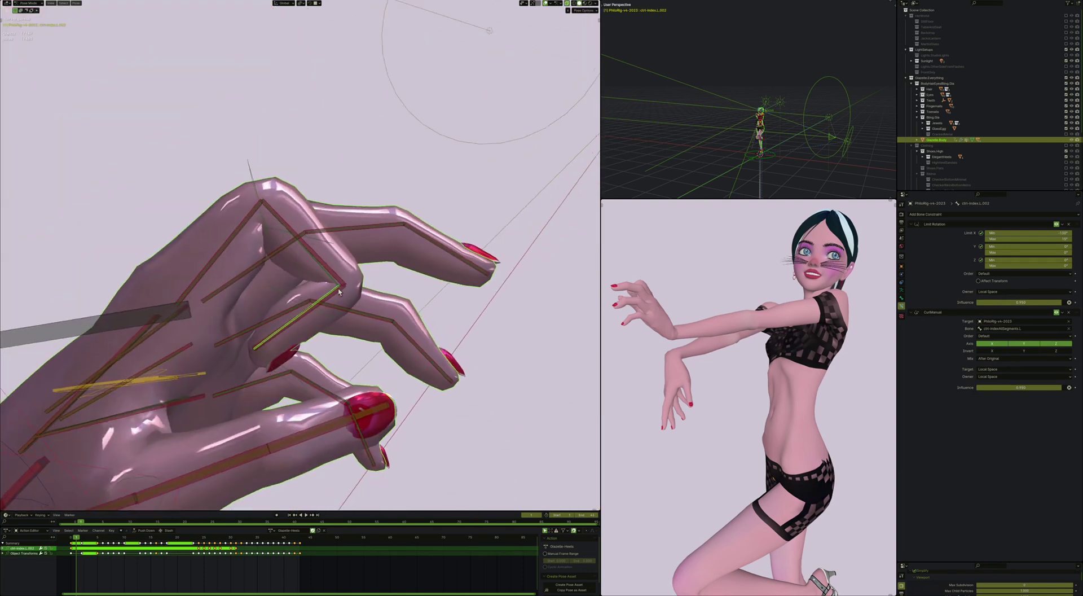
key(r)
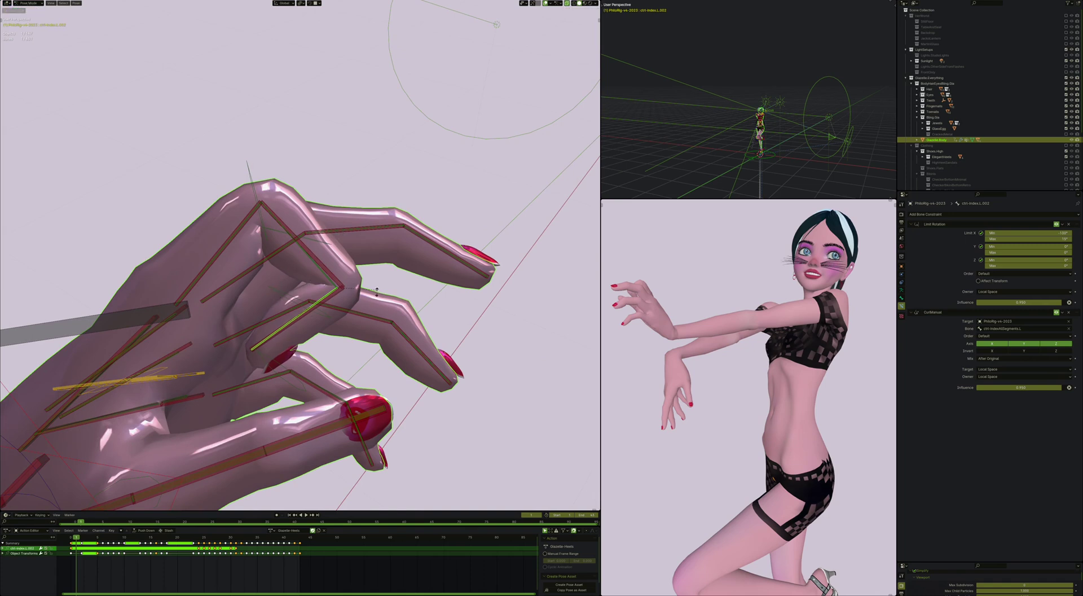
click(378, 309)
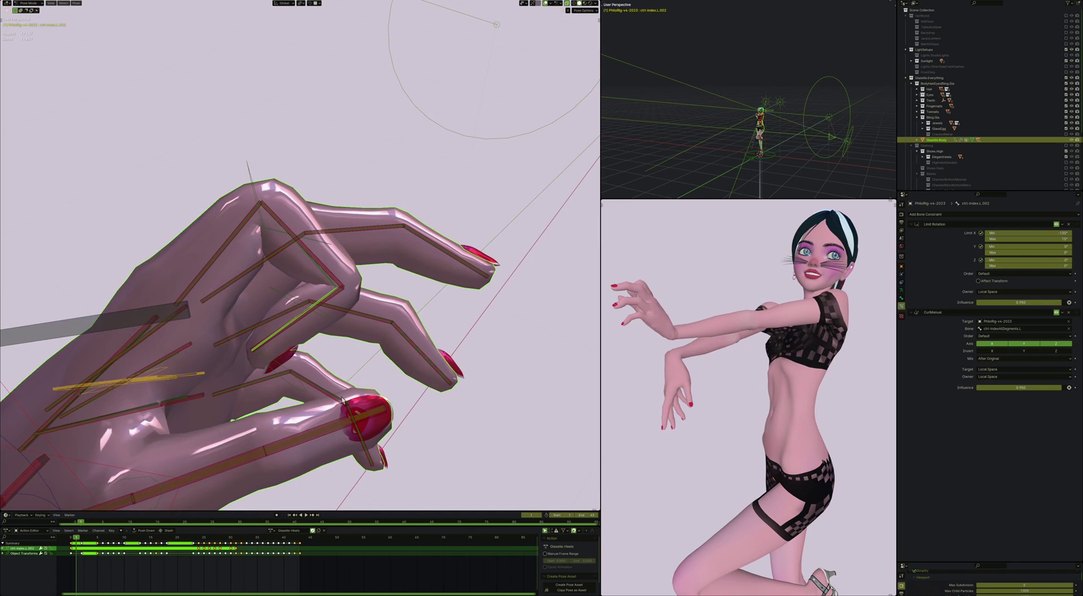
Step: Undo the index finger curl, then step one frame forward and back to reload the keyed pose
middle_drag(342, 399, 435, 231)
scroll(316, 347, down, 2)
scroll(385, 293, down, 1)
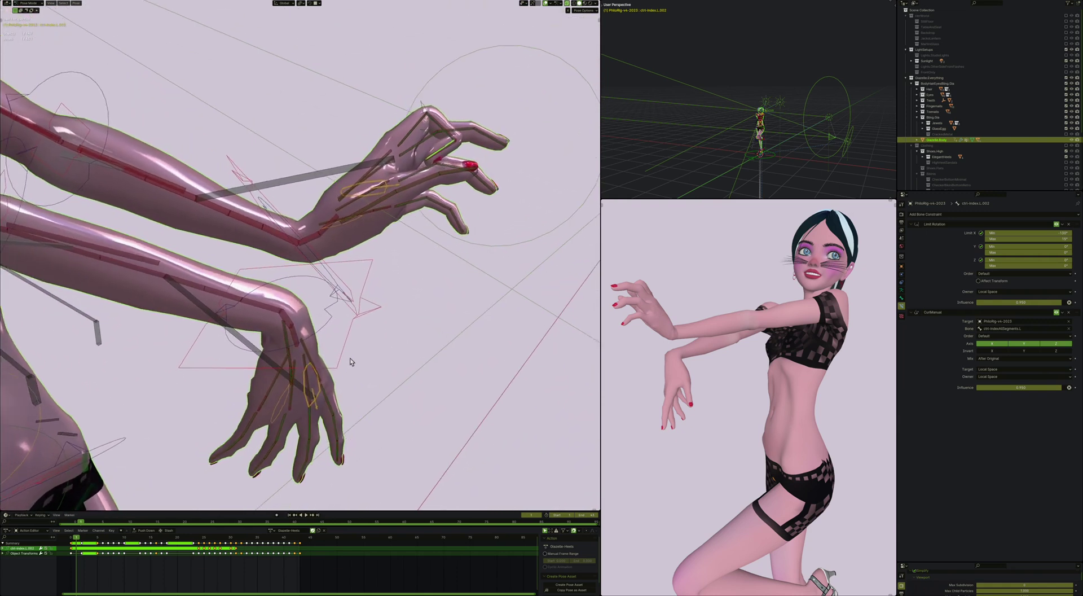
middle_drag(351, 362, 445, 375)
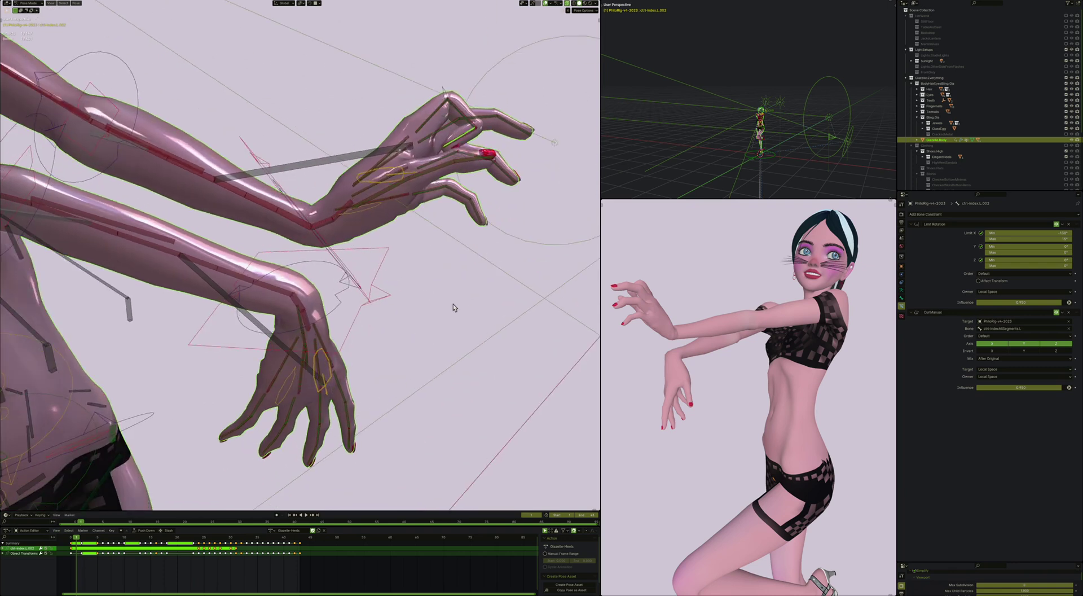
key(ctrl+z)
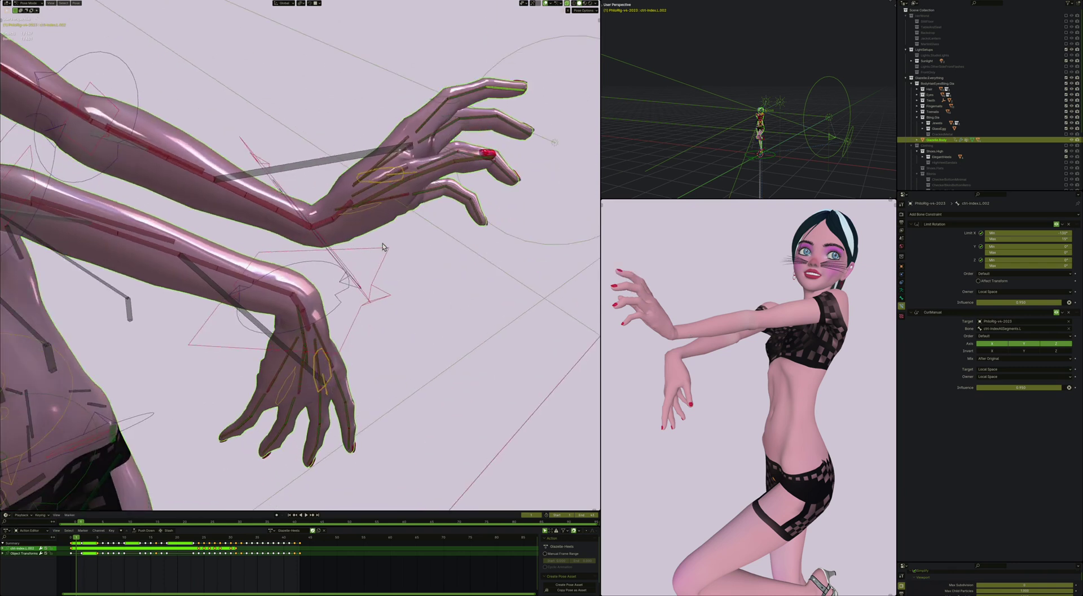
key(Right)
key(Left)
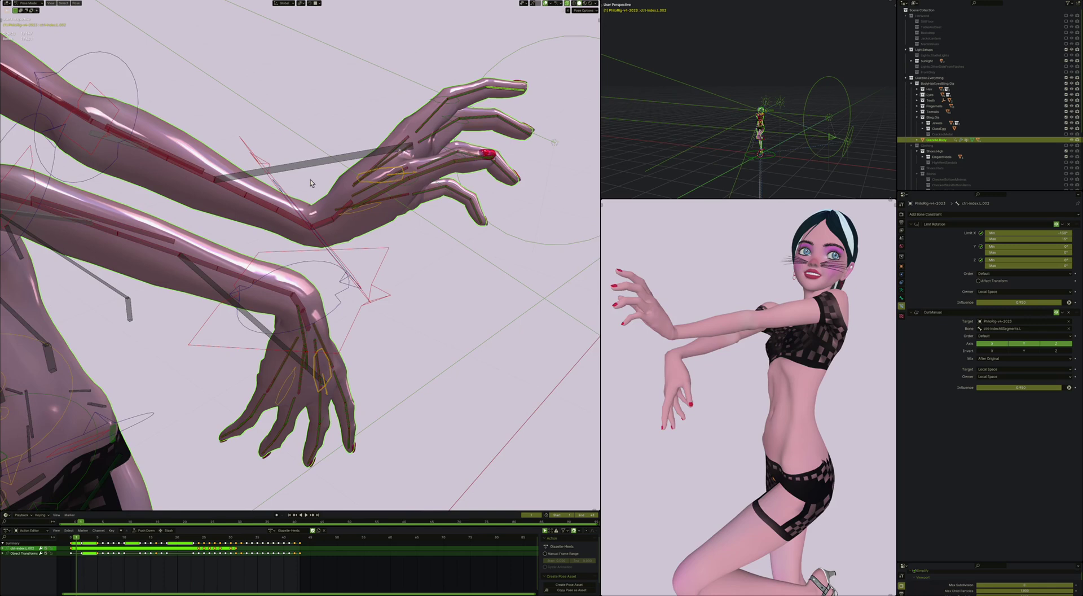